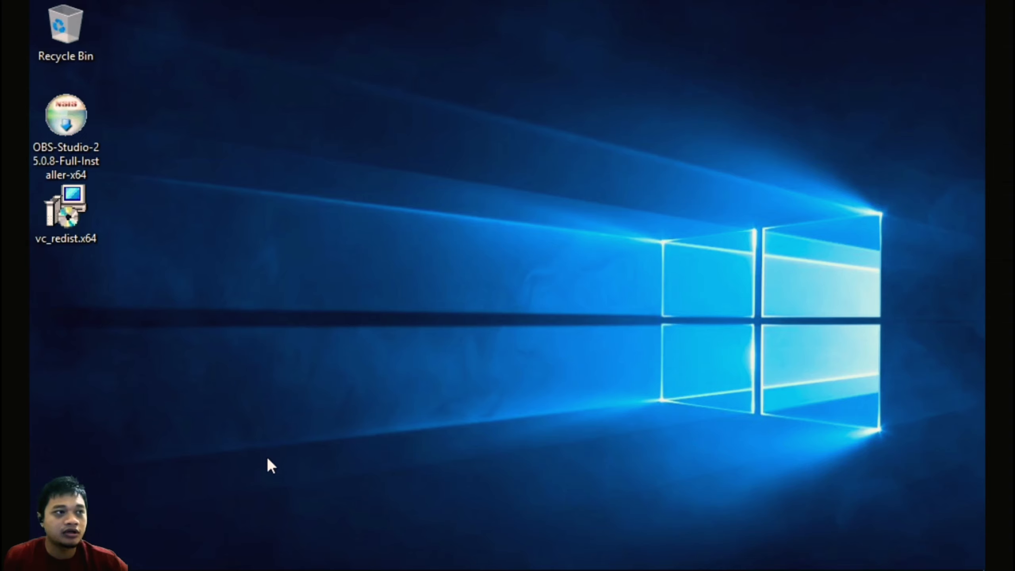
- Switch to the browser and open the OBS Project home page to examine its address and supported platforms
mouse_move(103, 568)
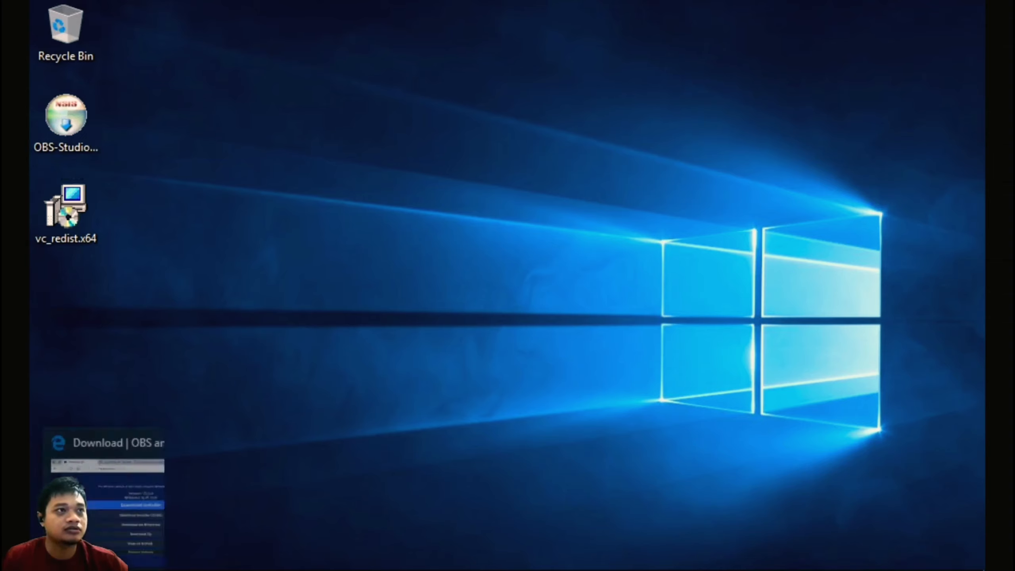
click(103, 504)
scroll(483, 202, up, 10)
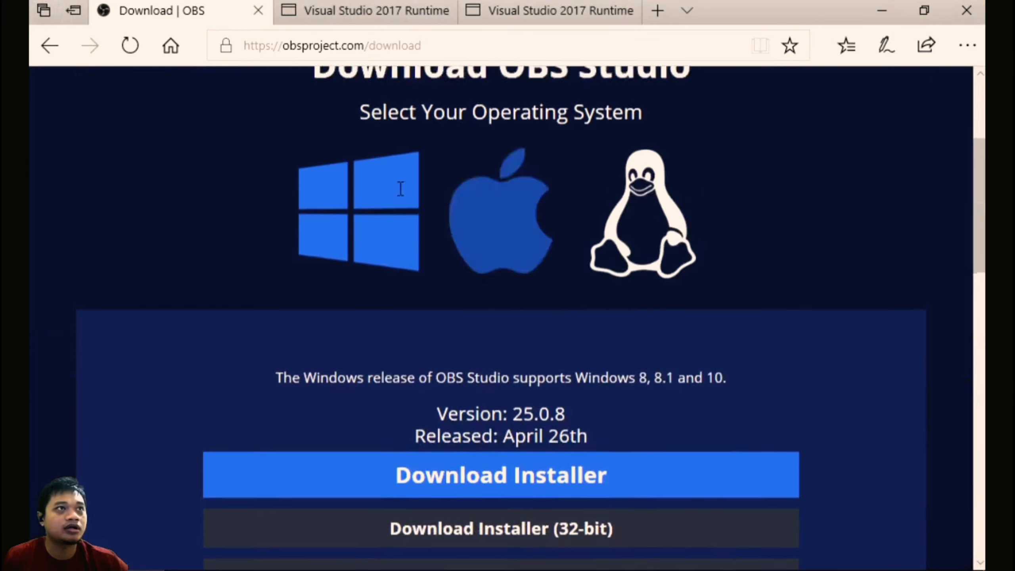
click(310, 100)
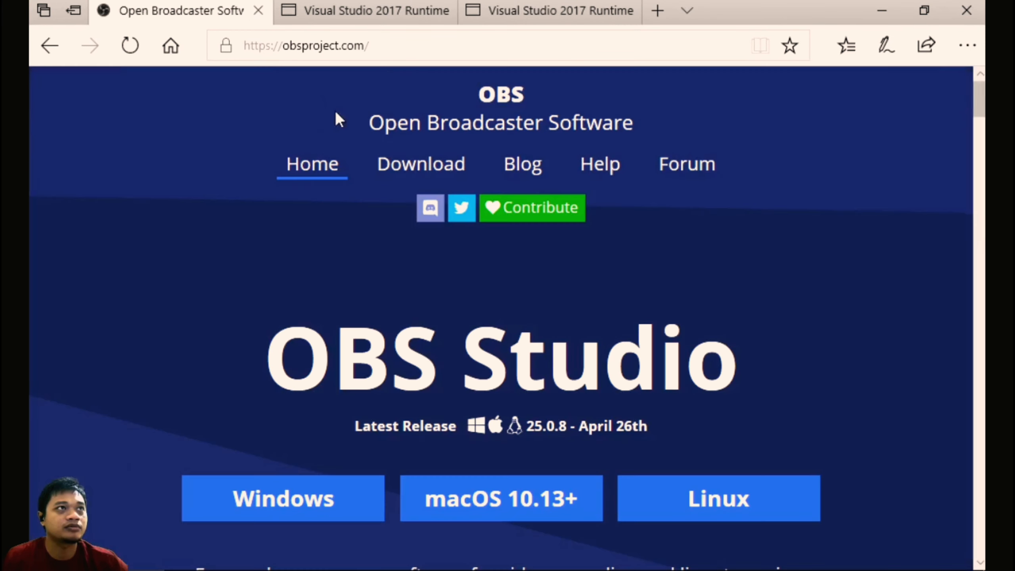
drag(399, 50, 234, 46)
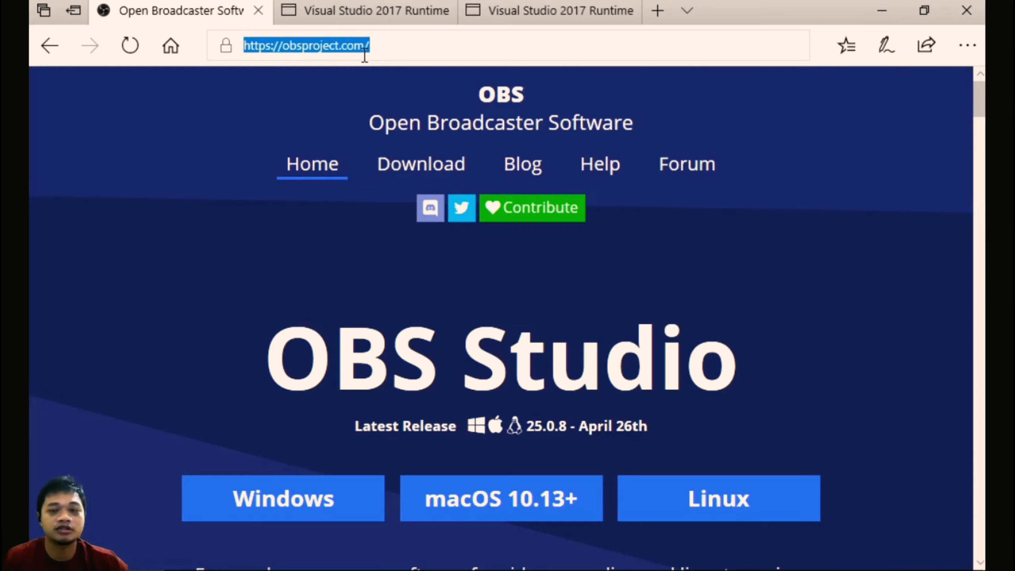
click(827, 208)
scroll(476, 427, down, 2)
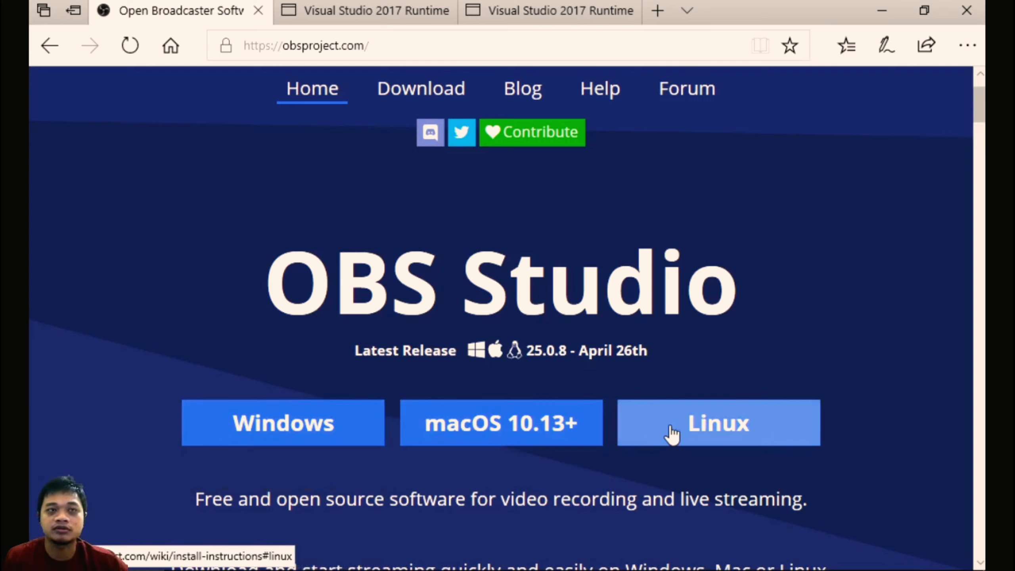
scroll(439, 292, up, 2)
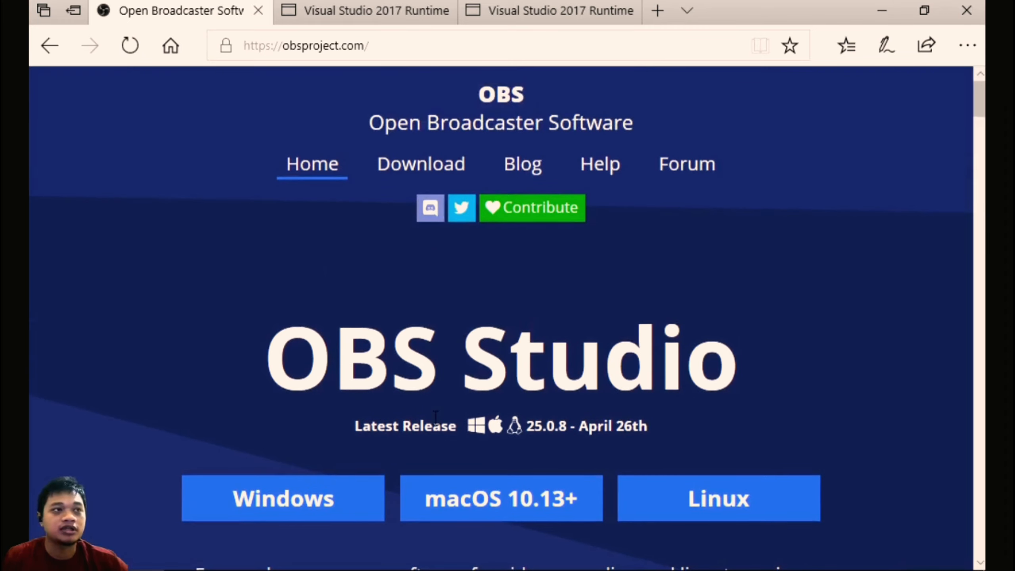
- Review the Windows installers on the OBS download page and the 32-bit and 64-bit Visual C++ runtime pages, then minimize the browser
click(413, 172)
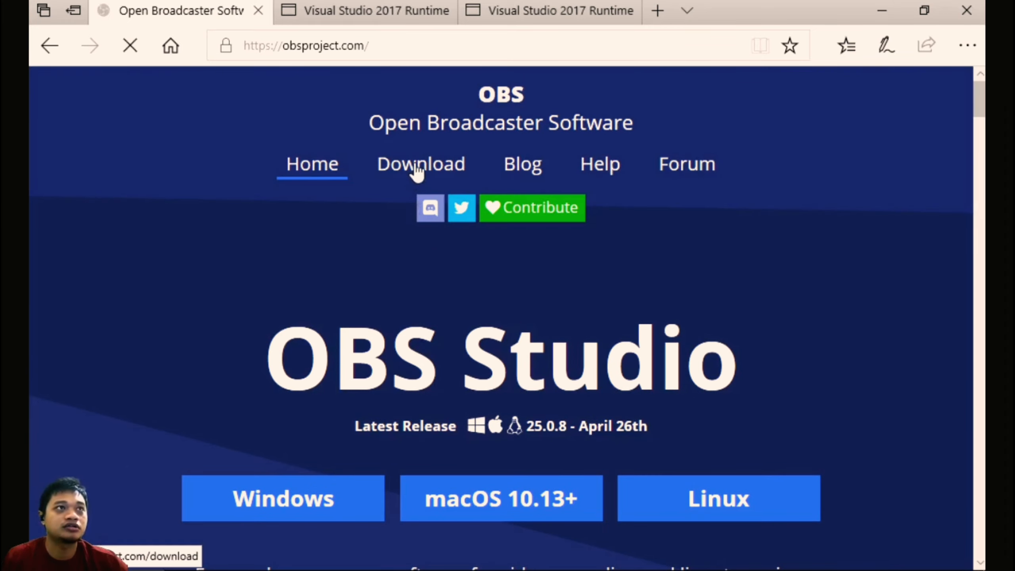
scroll(860, 442, down, 10)
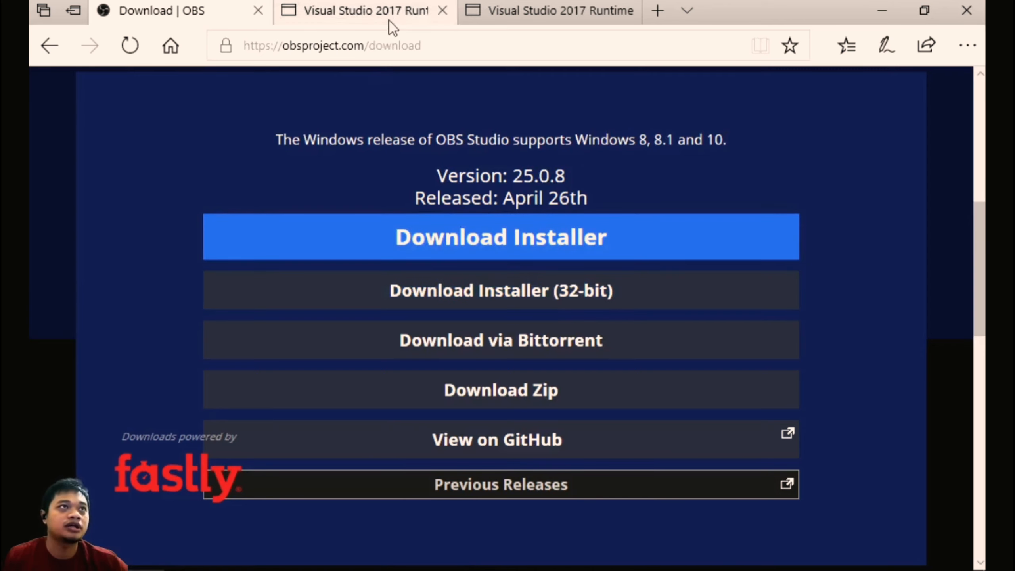
click(394, 23)
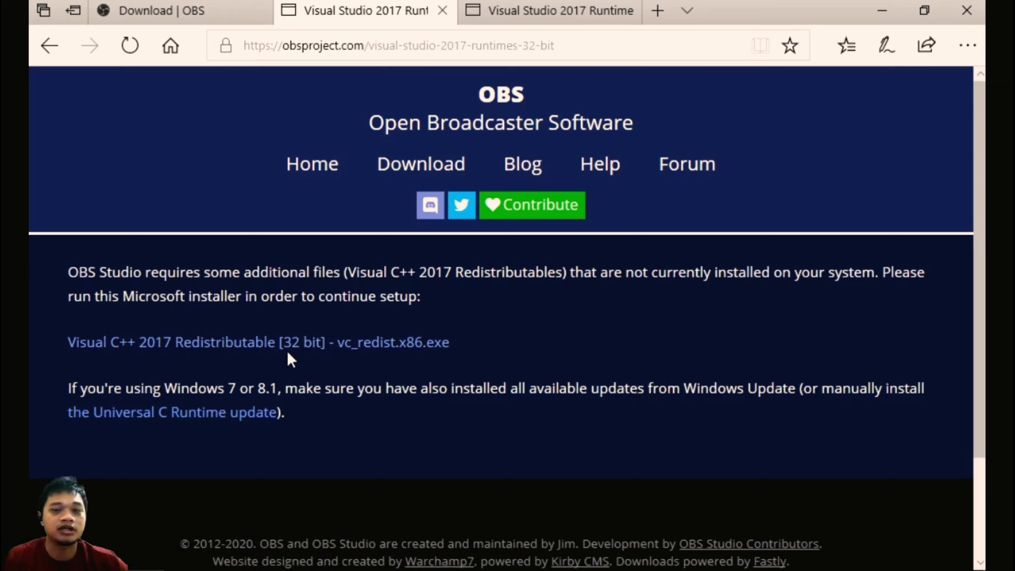
click(530, 11)
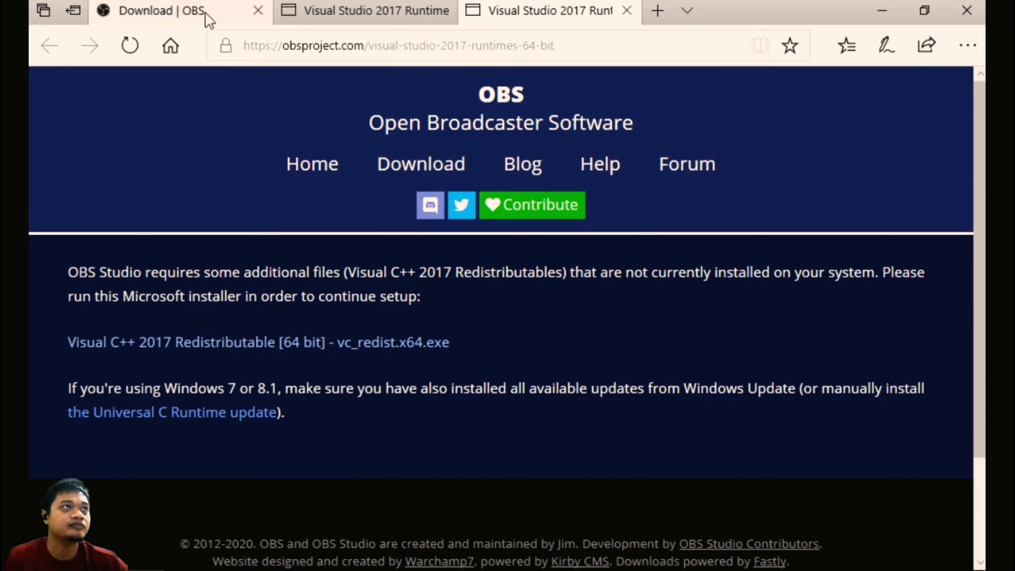
click(206, 13)
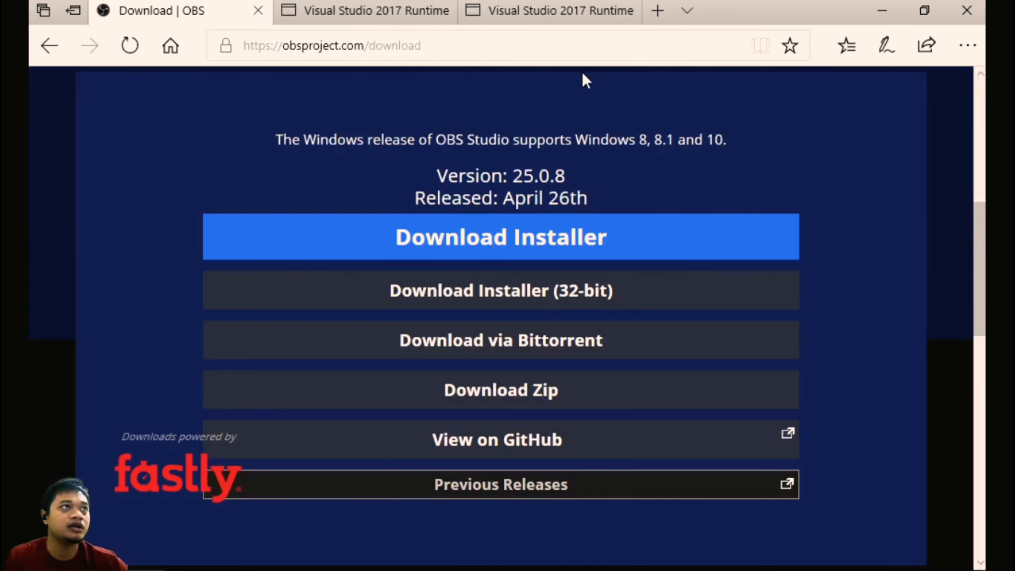
click(888, 7)
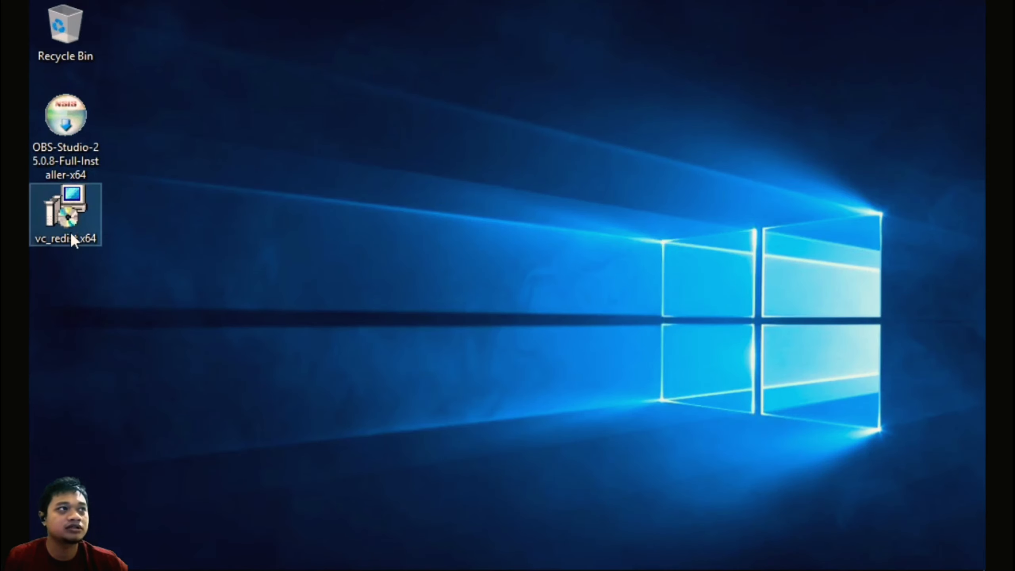
- Install the Microsoft Visual C++ 2015-2019 Redistributable (x64) from vc_redist.x64, accepting the license terms, and close its setup
mouse_move(70, 232)
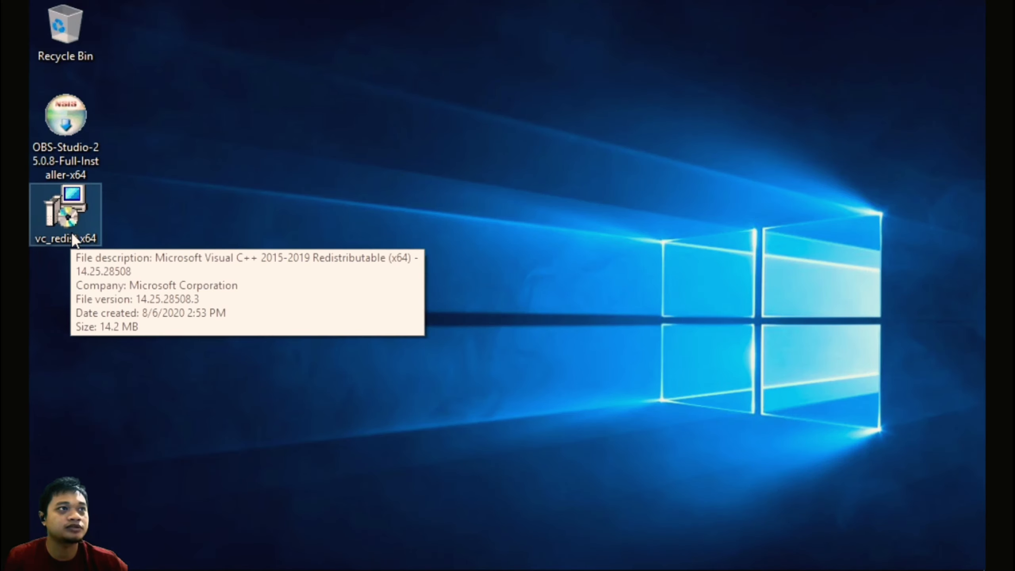
double_click(72, 233)
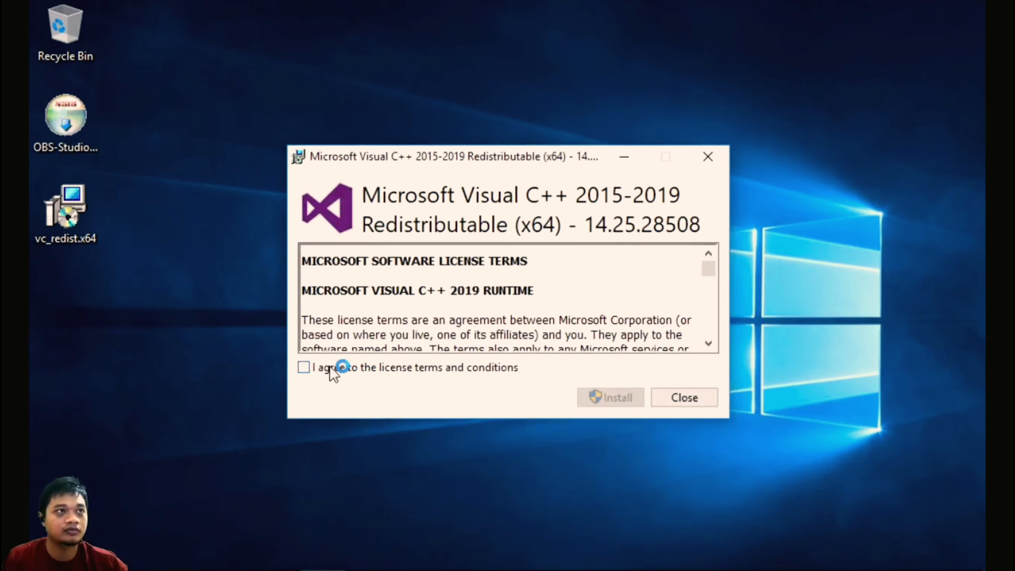
click(334, 370)
click(613, 398)
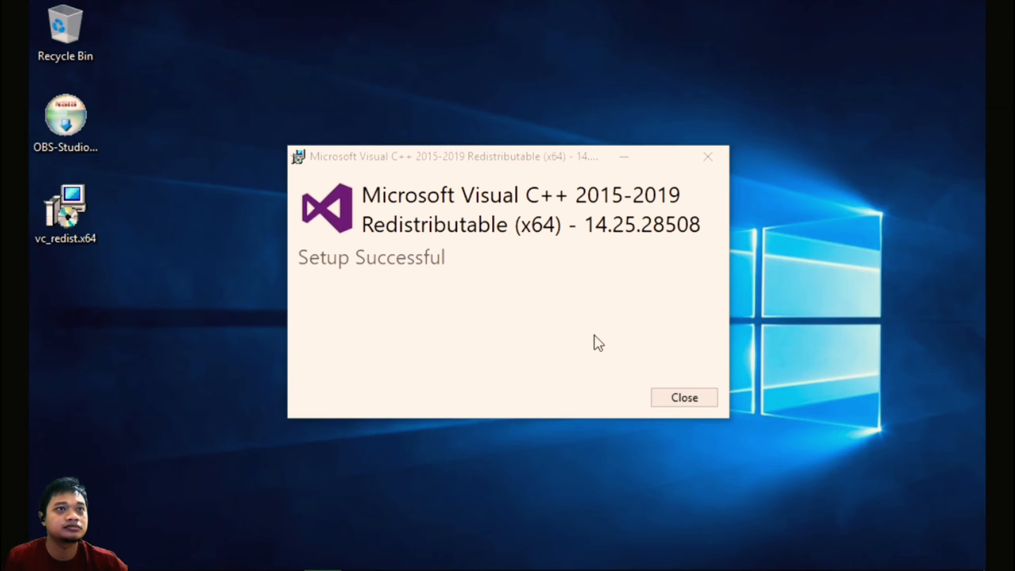
click(688, 398)
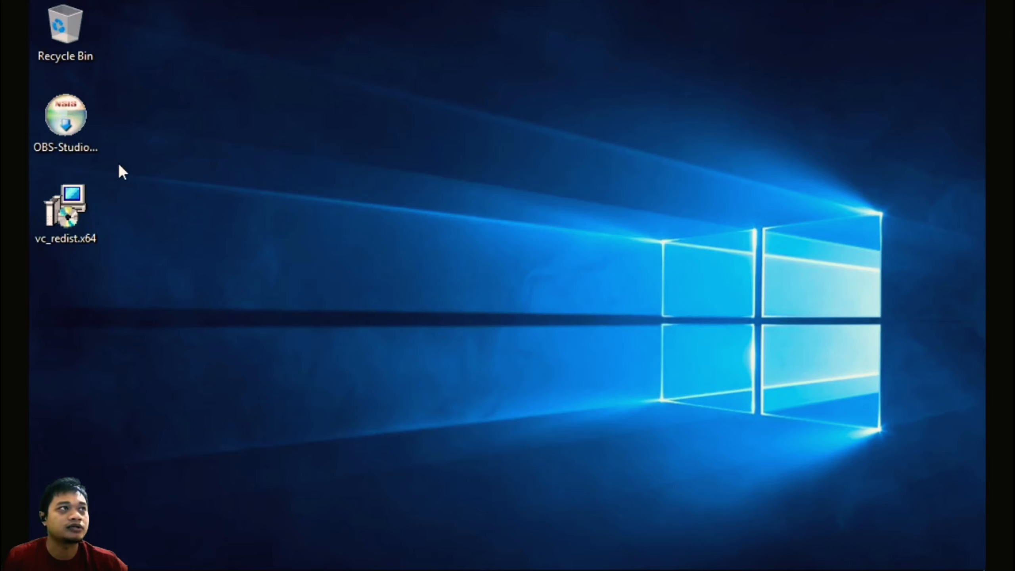
- Install OBS Studio 25.0.8 in C:\Program Files\obs-studio and launch it when finishing the setup
double_click(72, 138)
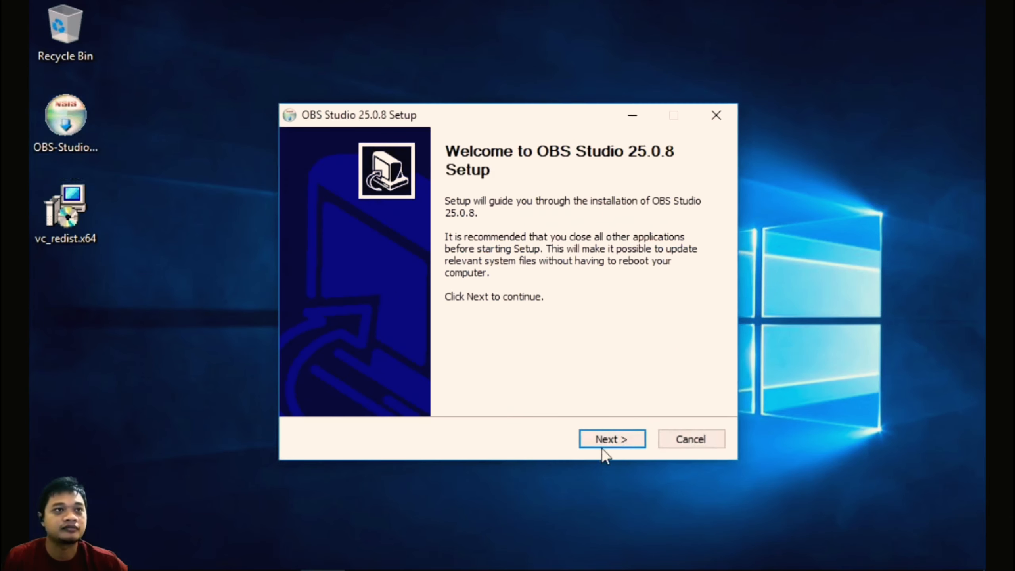
click(608, 451)
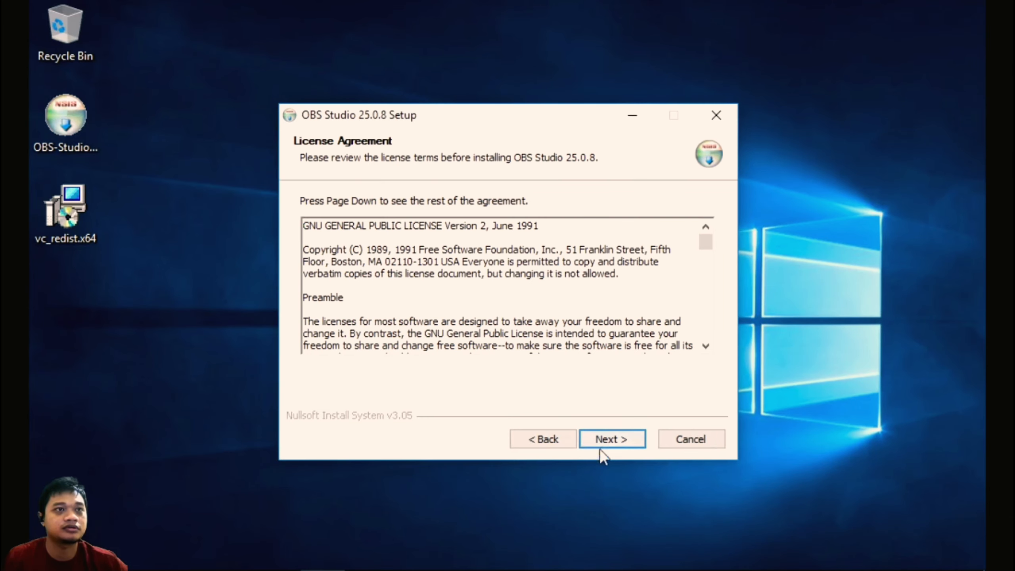
click(612, 446)
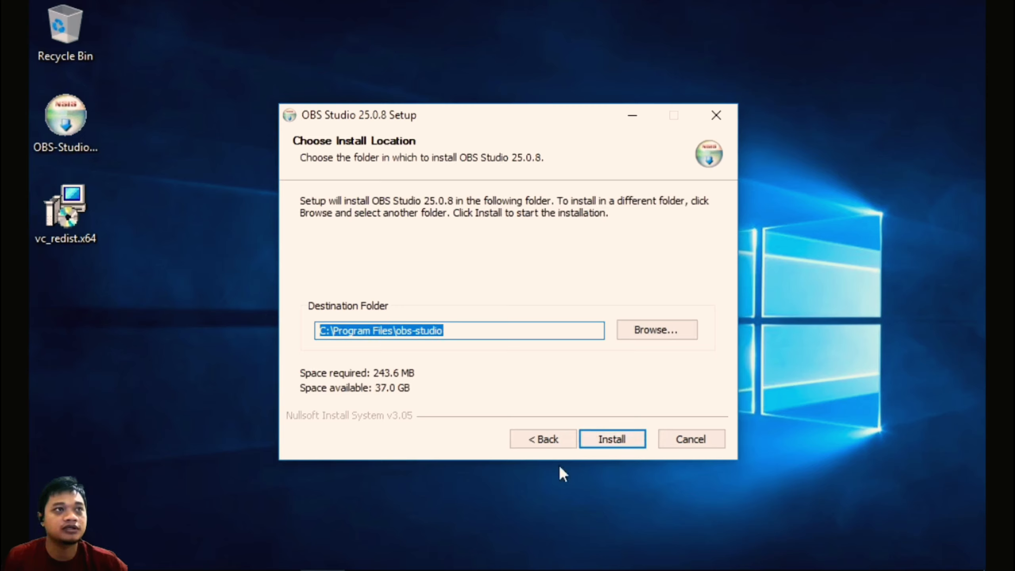
click(619, 440)
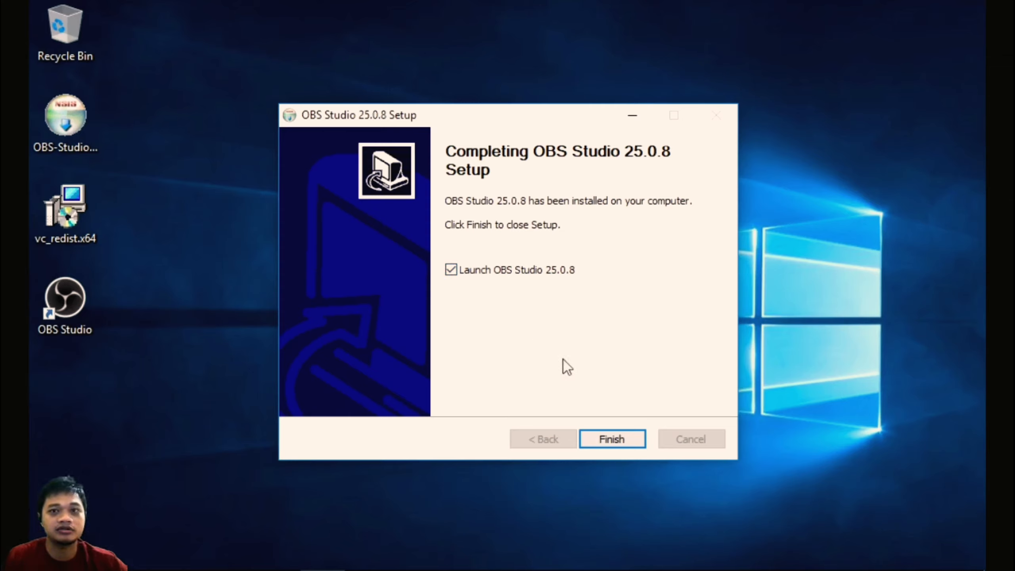
click(612, 439)
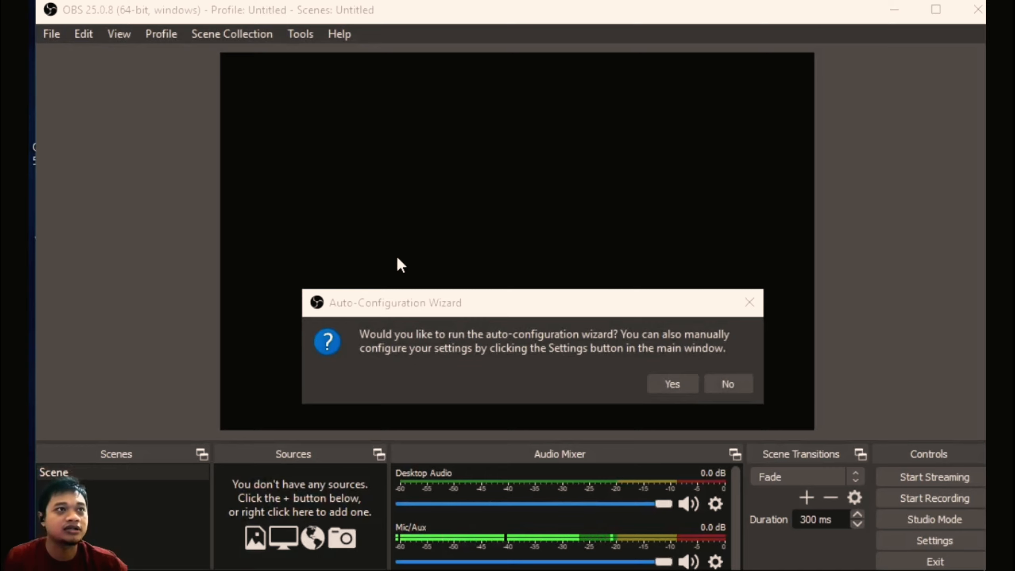
click(445, 304)
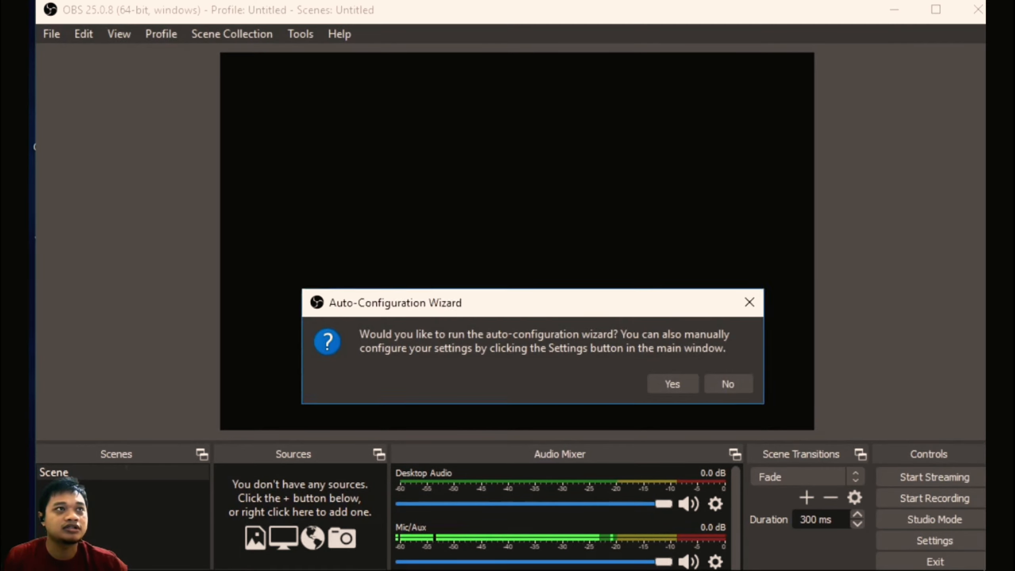
drag(461, 305, 440, 220)
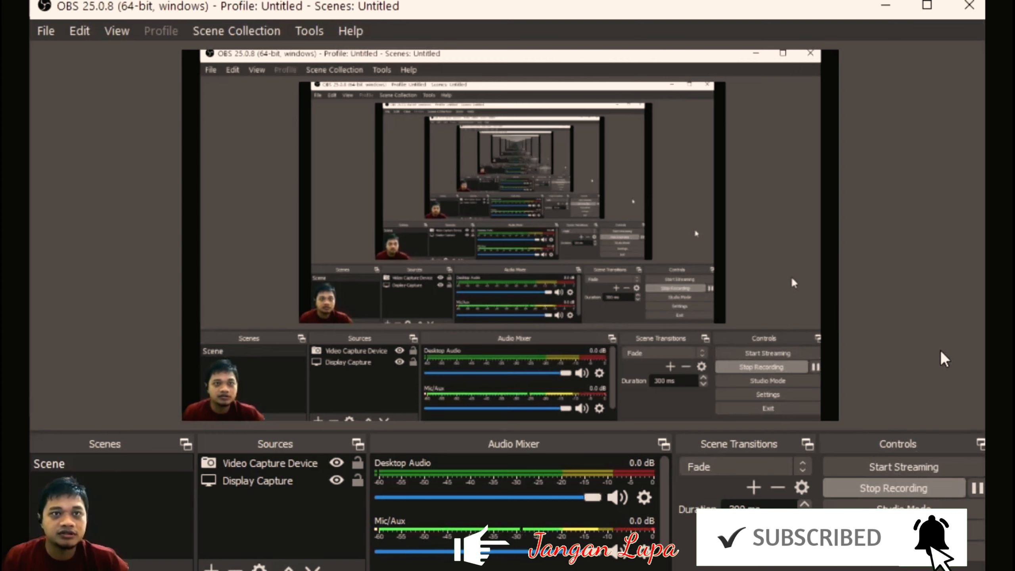
click(779, 413)
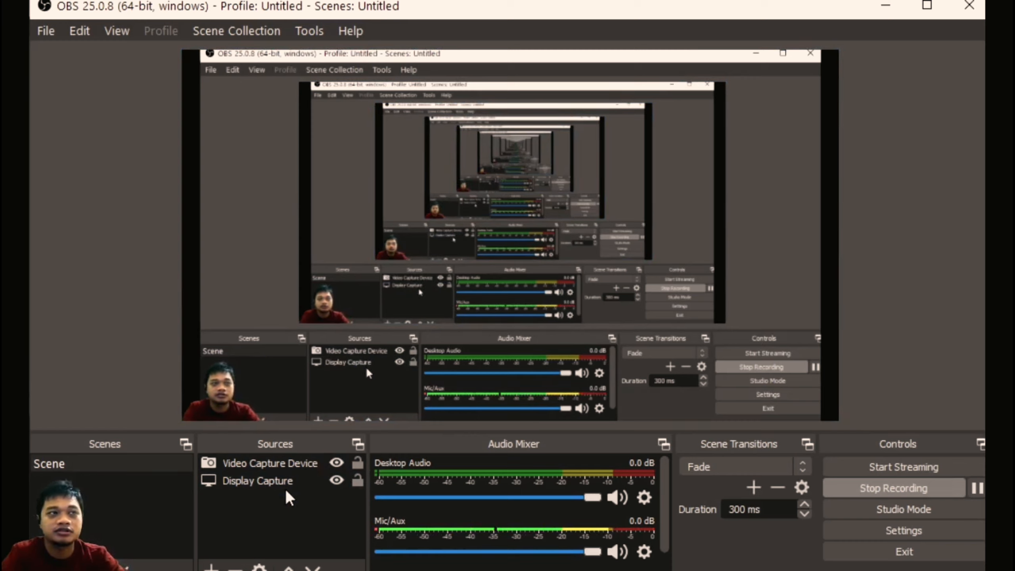
- Hide and show again first the Video Capture Device source and then the Display Capture source
click(337, 464)
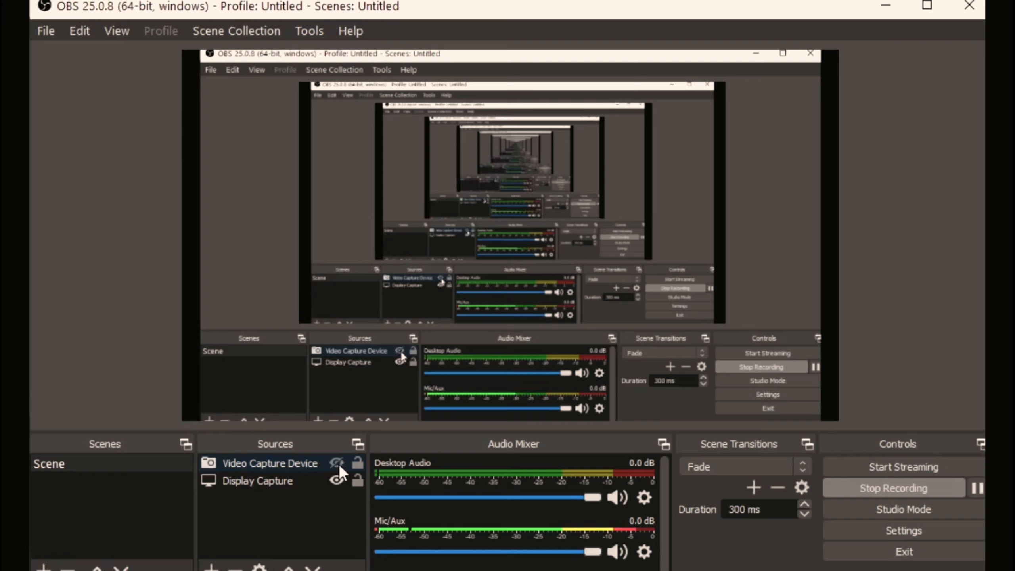
click(337, 463)
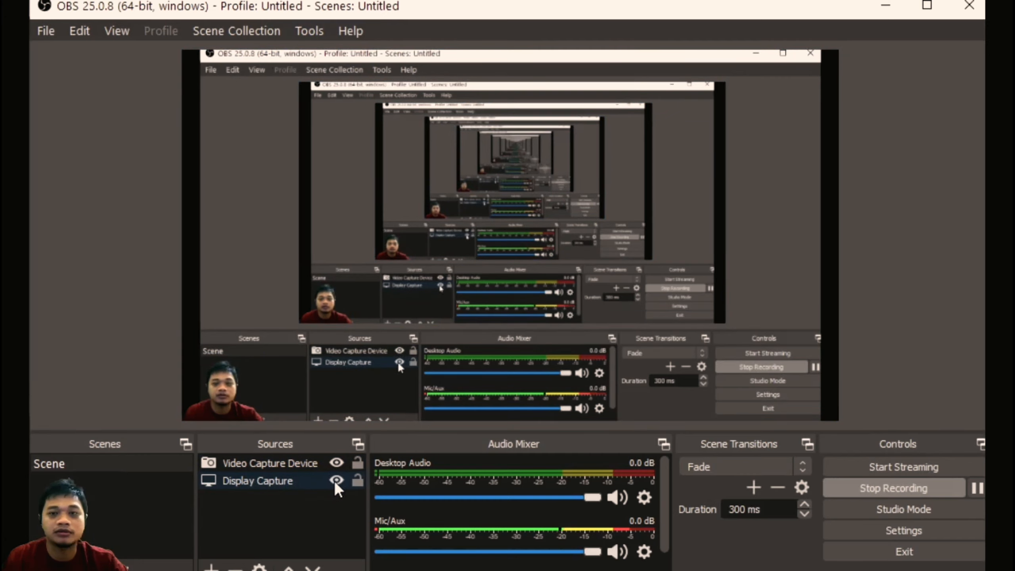
click(336, 481)
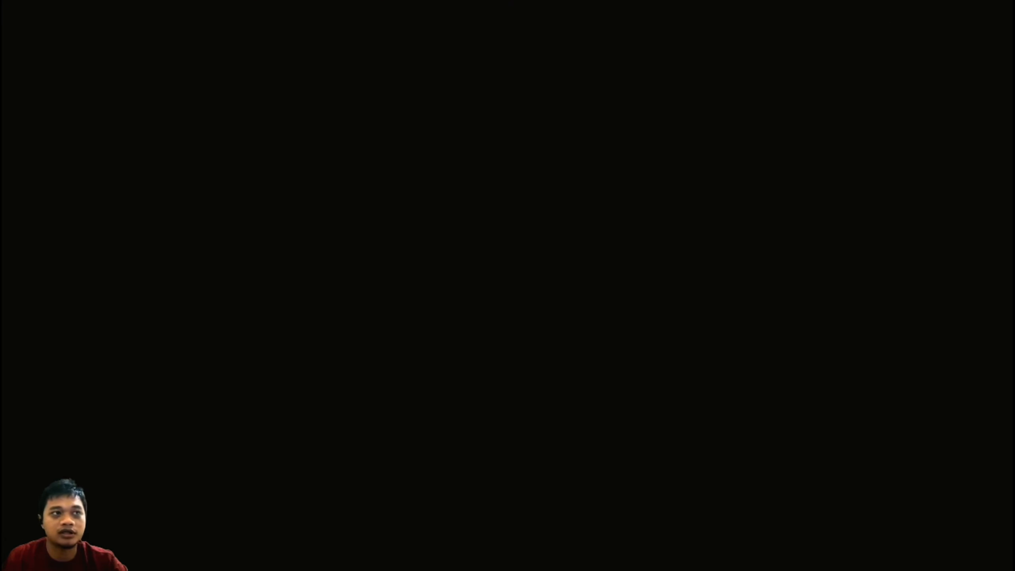
click(336, 481)
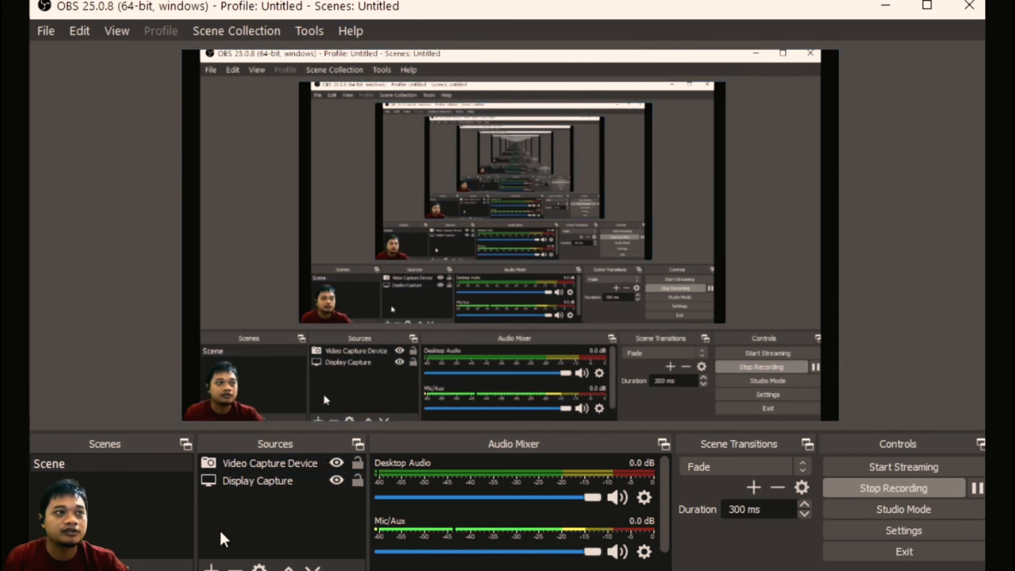
- Examine the list of source types that can be added to the scene, without adding one
click(211, 567)
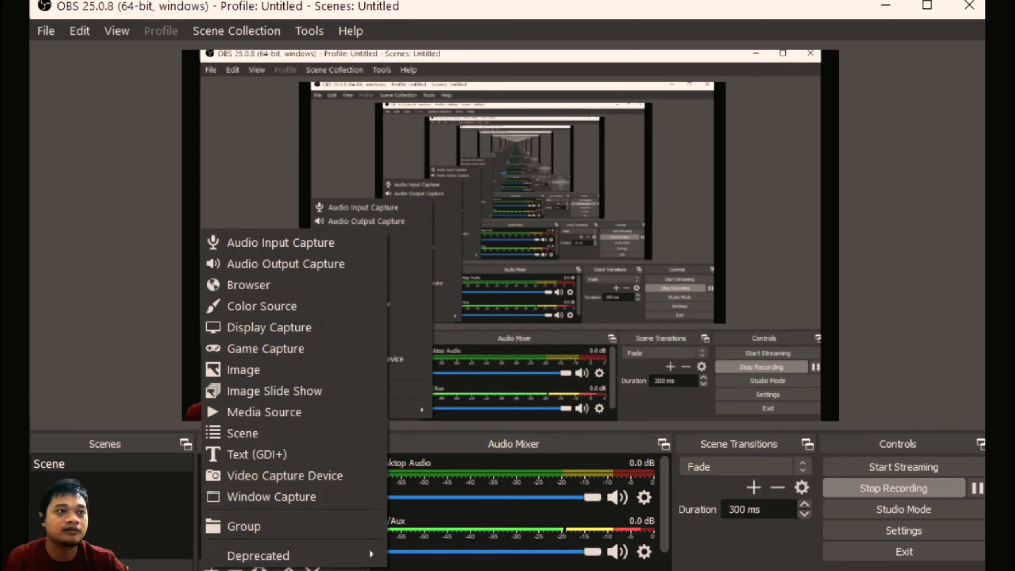
key(Escape)
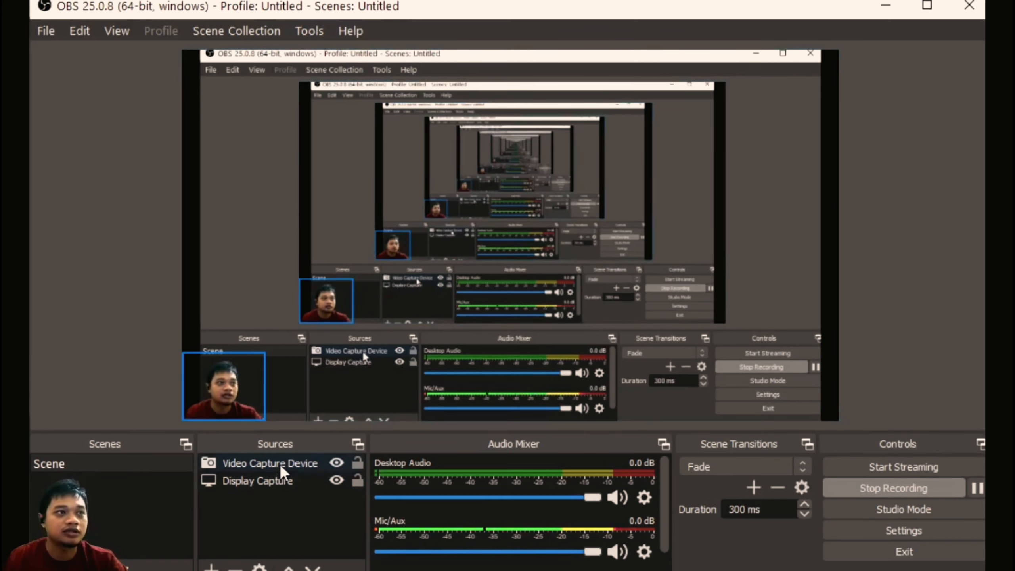
- Move the Video Capture Device source below Display Capture in the source order
click(275, 473)
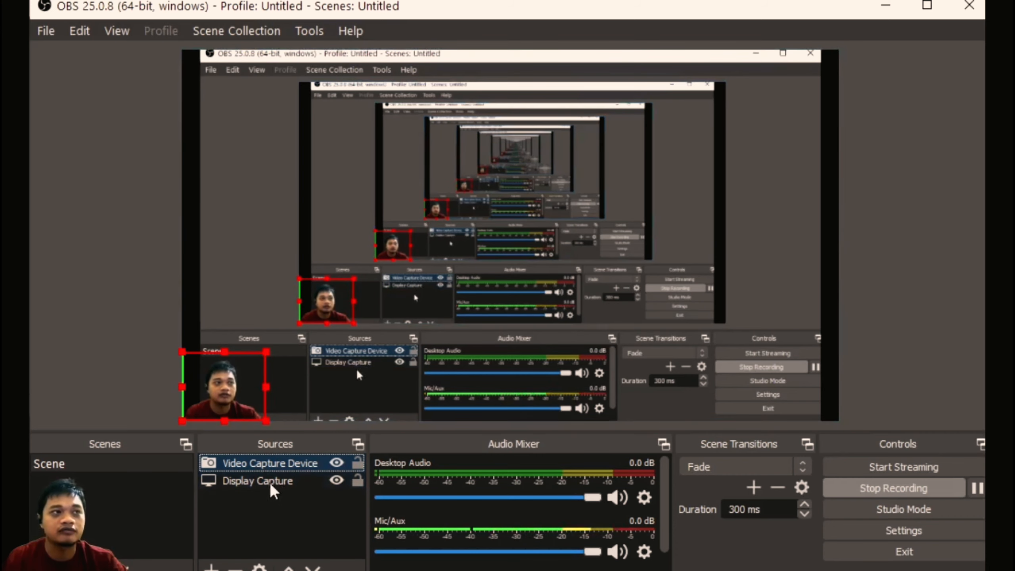
click(290, 500)
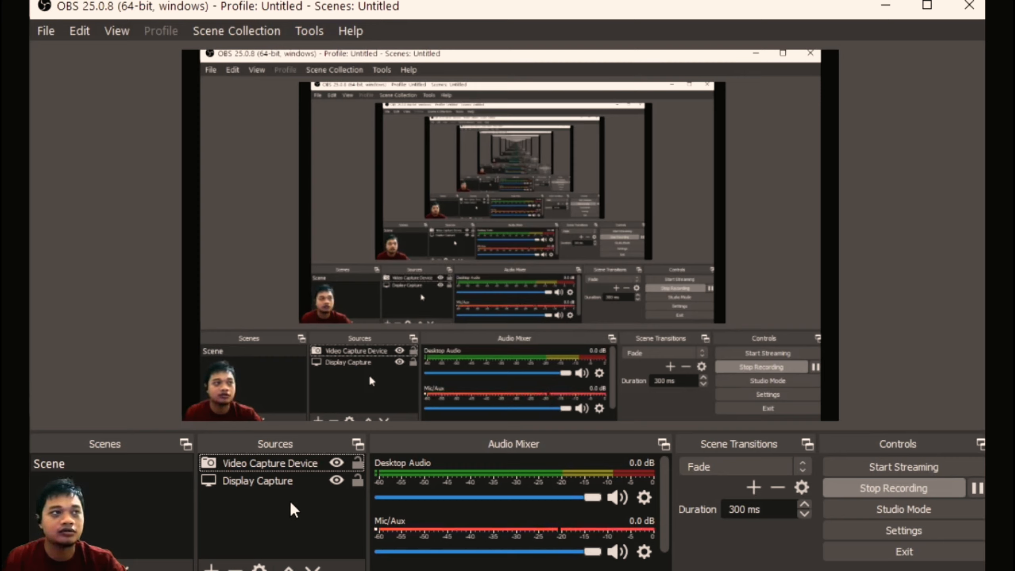
click(287, 481)
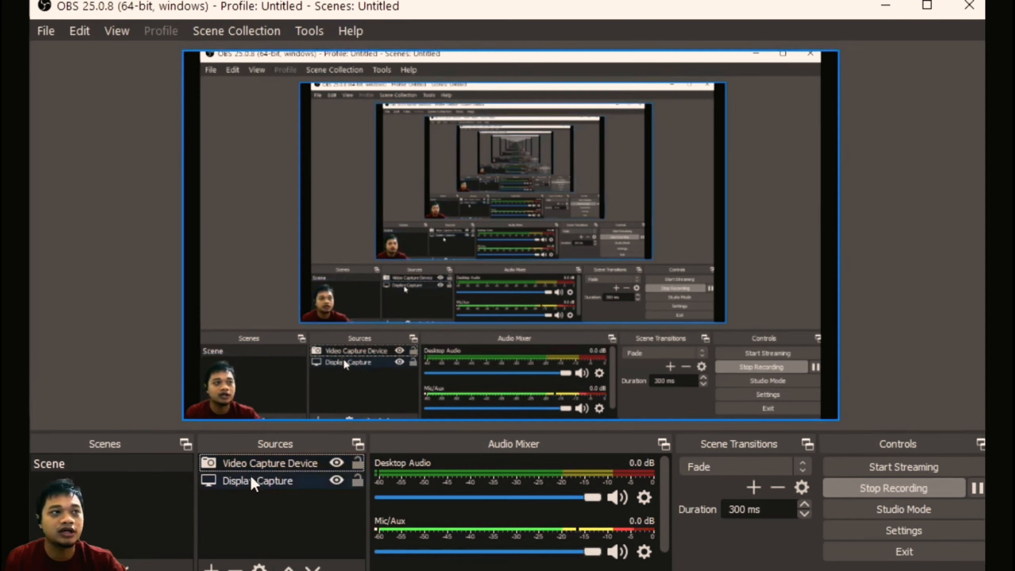
click(271, 464)
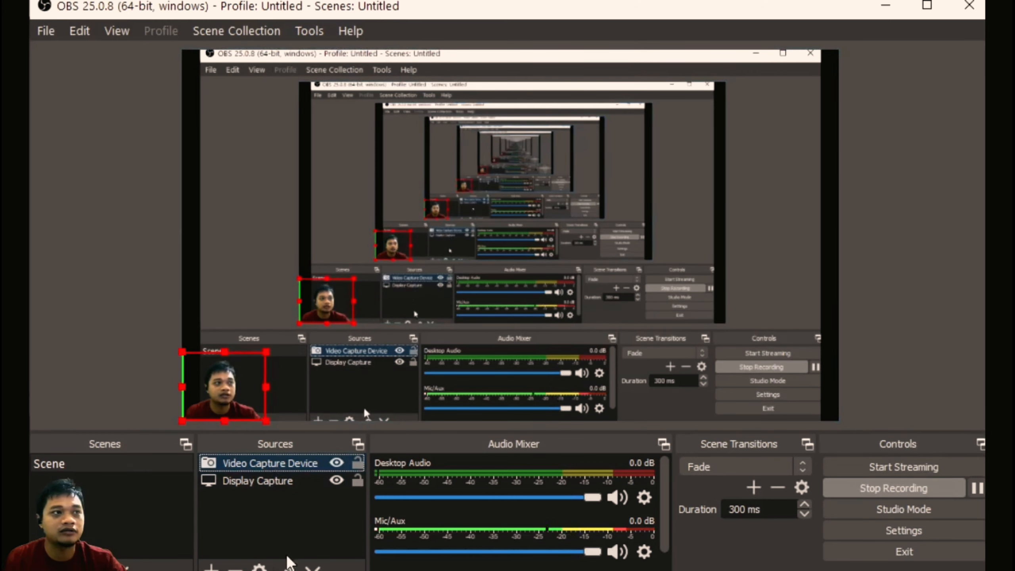
click(312, 567)
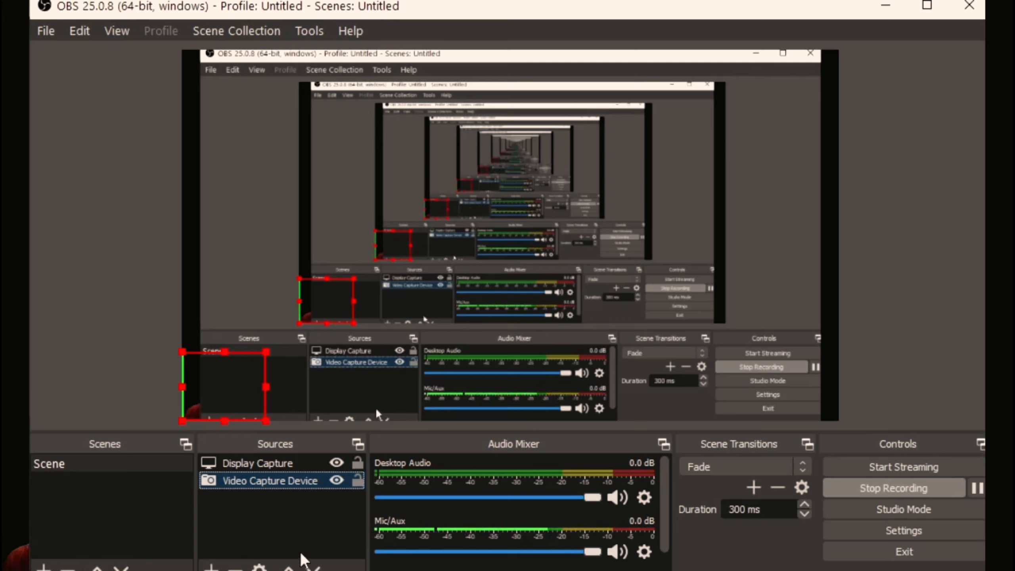
- Move the Video Capture Device source back above Display Capture in the source order
click(289, 567)
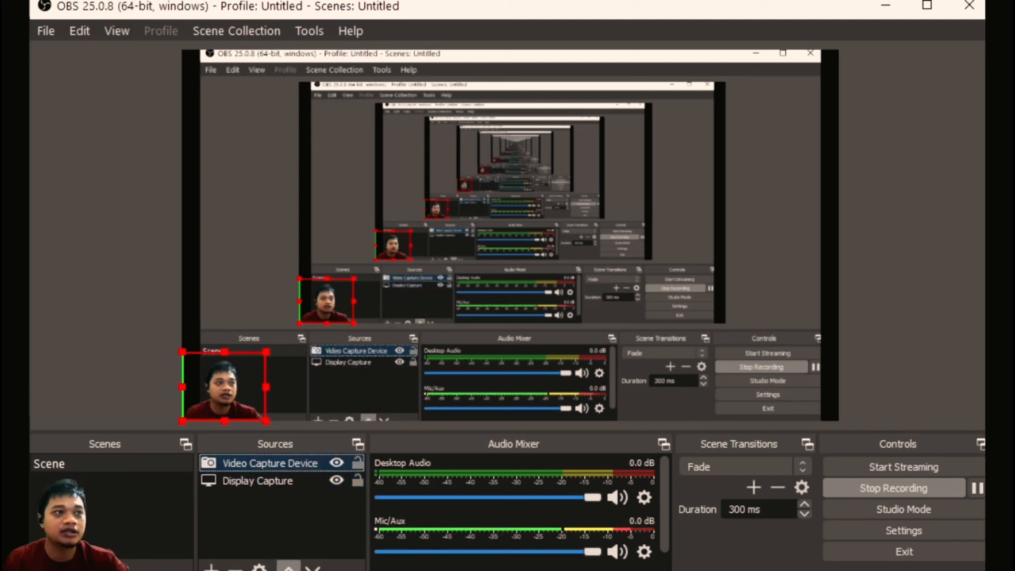
click(357, 376)
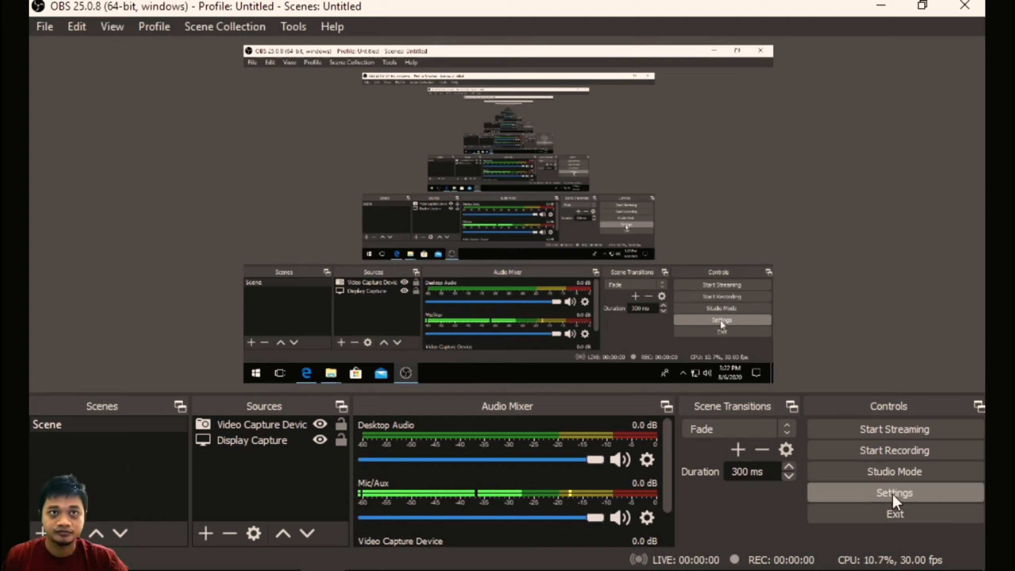
- Open the program settings, then shrink and reposition the Settings window so that all of it fits on screen
click(50, 29)
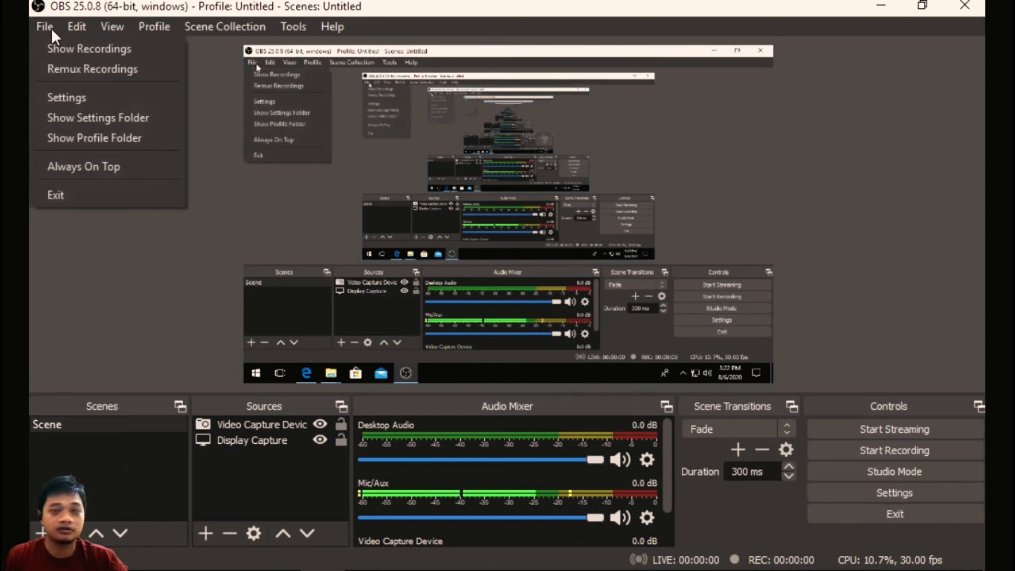
click(86, 100)
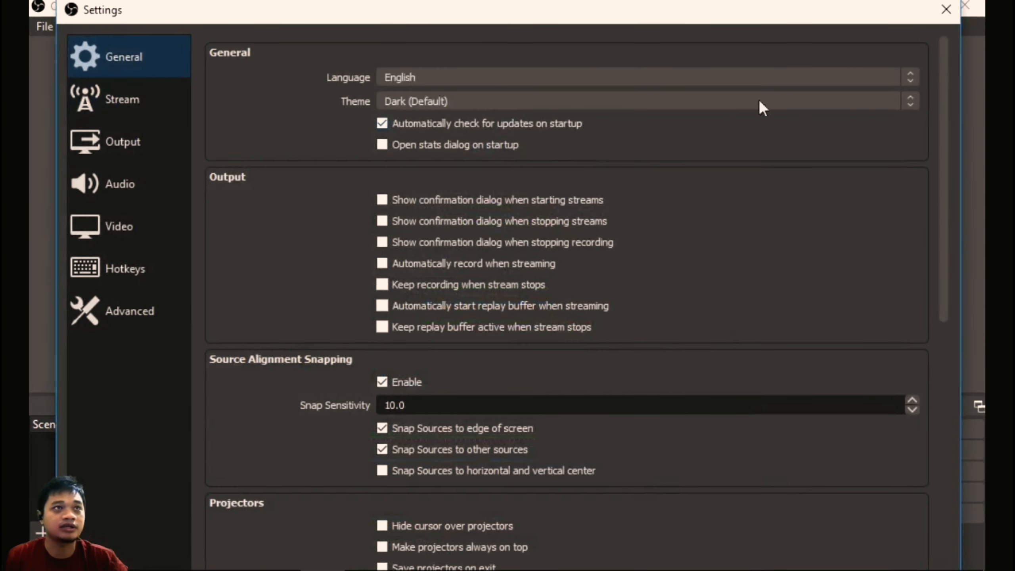
click(946, 10)
click(888, 487)
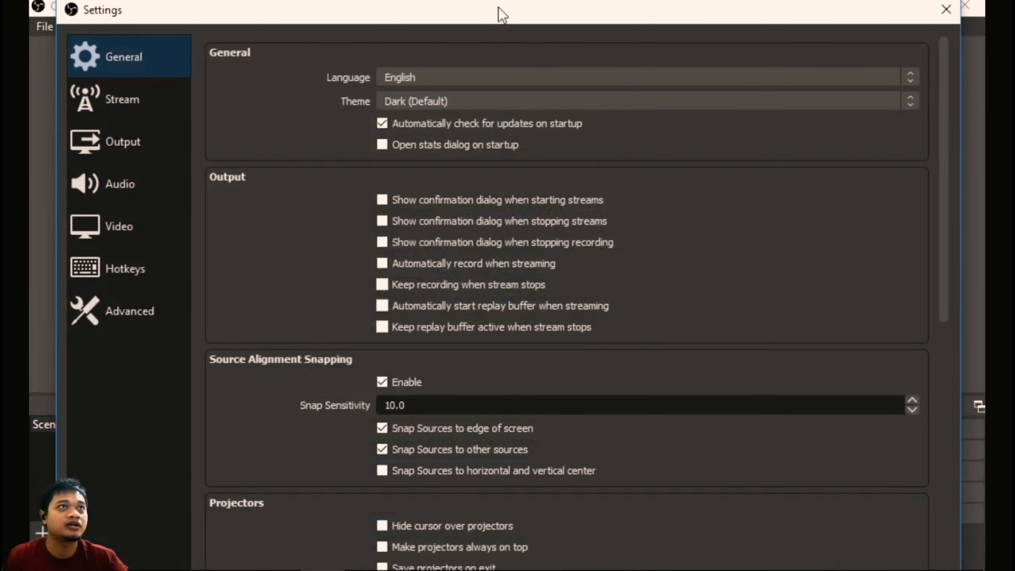
mouse_move(486, 1)
mouse_down()
mouse_move(486, 122)
mouse_move(488, 18)
mouse_up()
drag(969, 312, 853, 302)
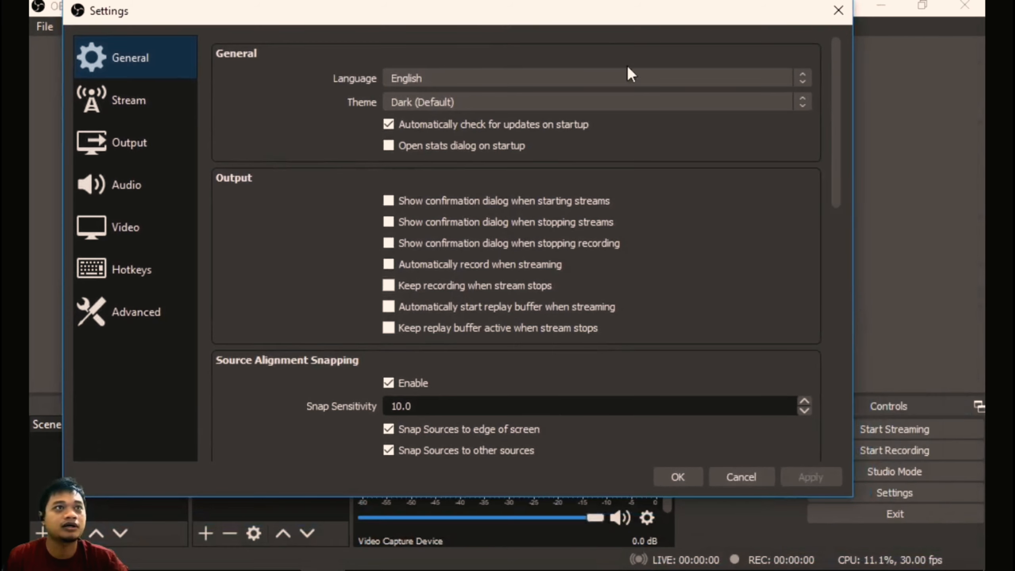
drag(525, 22, 614, 47)
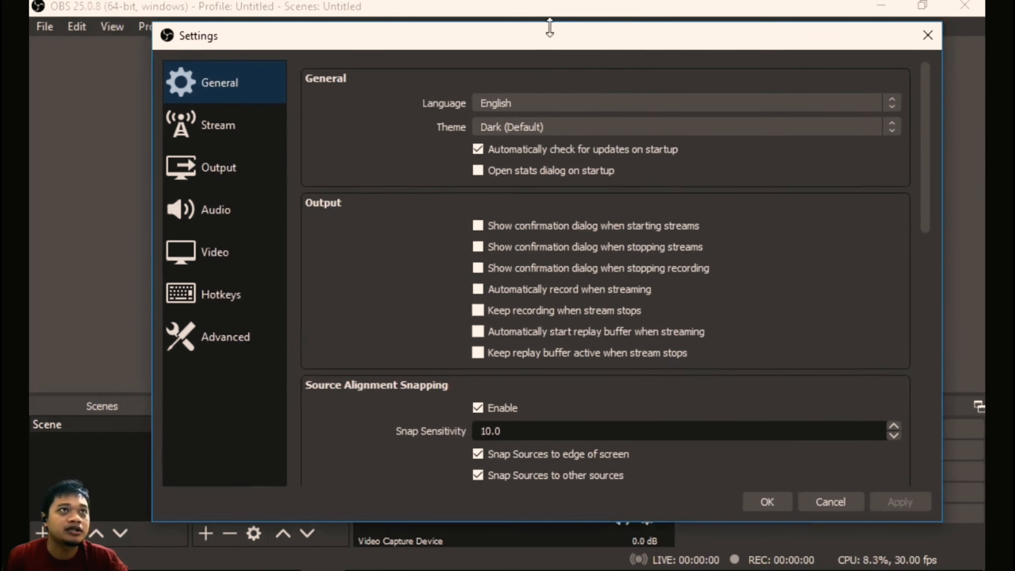
drag(548, 39, 535, 25)
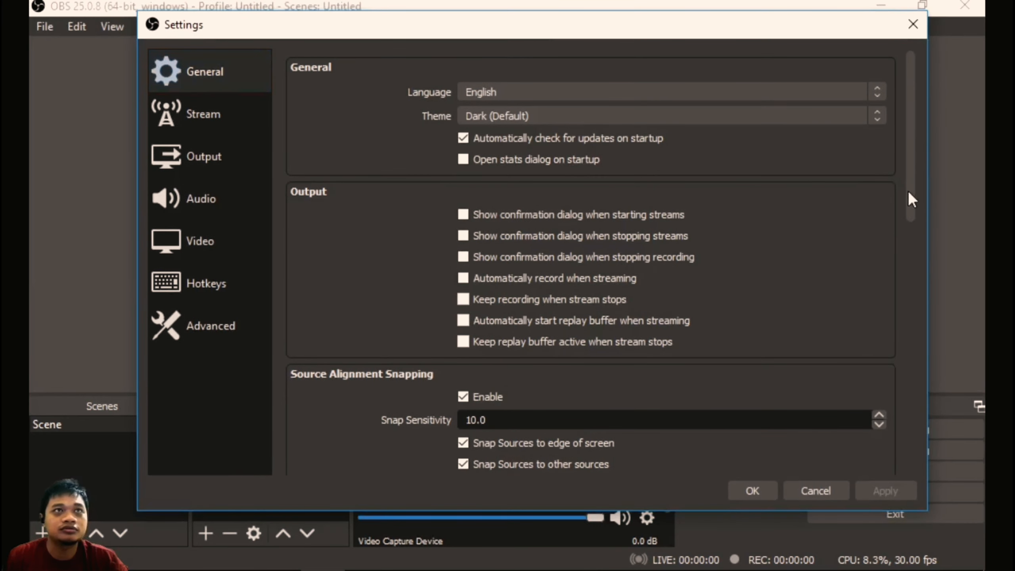
- Look over the General settings, then set the output mode to Advanced in the Output settings
scroll(908, 190, down, 2)
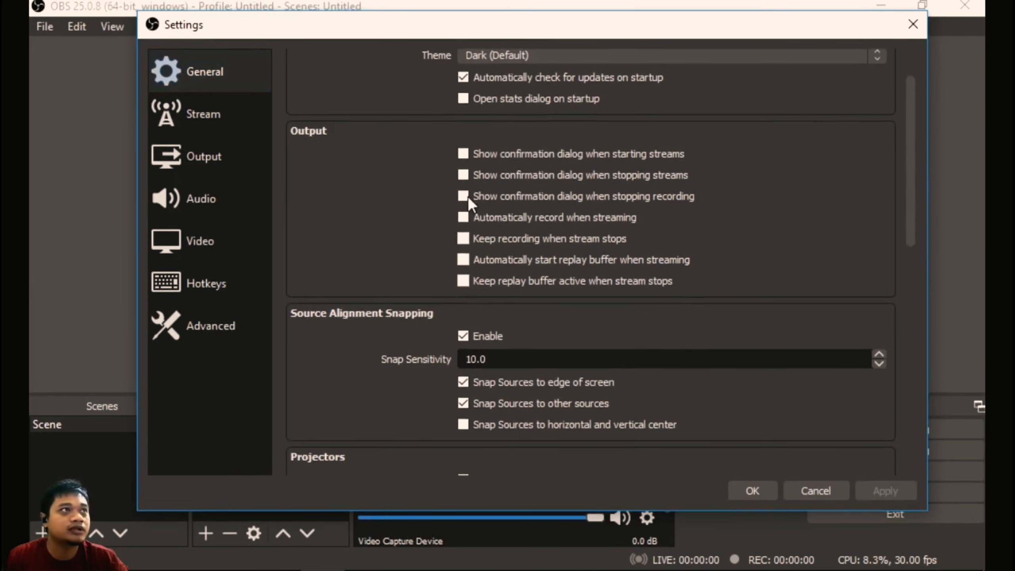
click(225, 155)
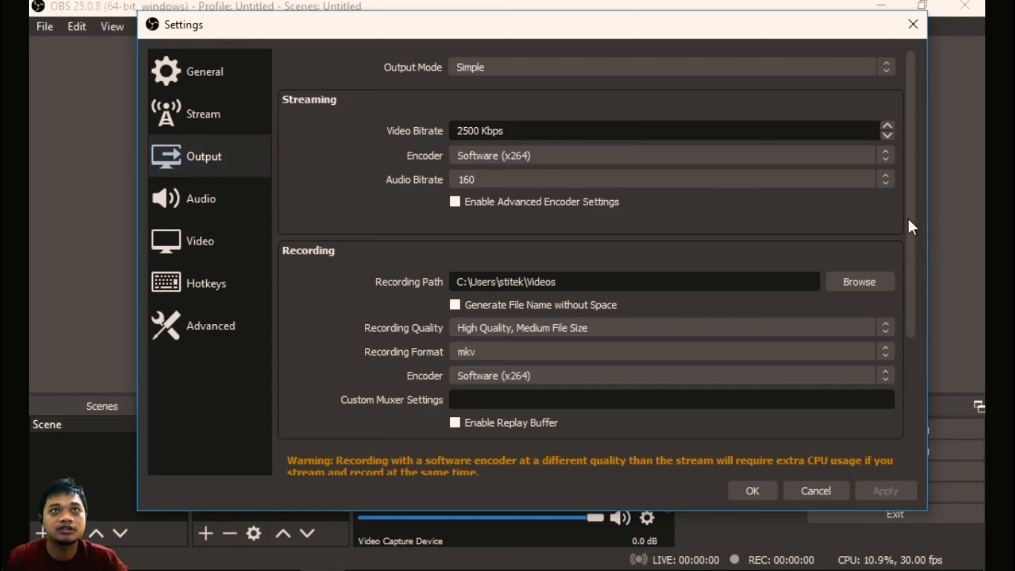
drag(909, 219, 912, 178)
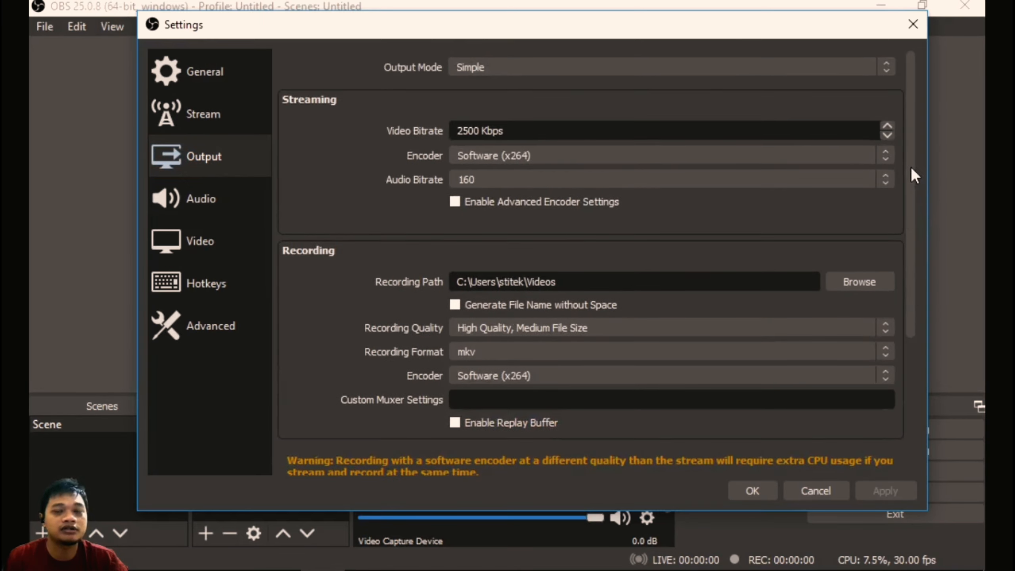
click(530, 72)
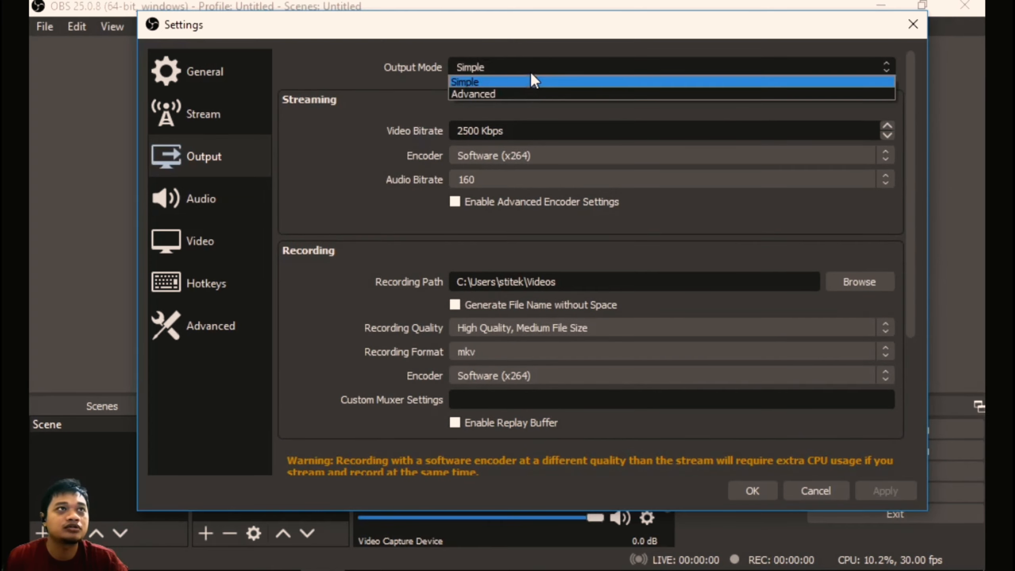
click(523, 93)
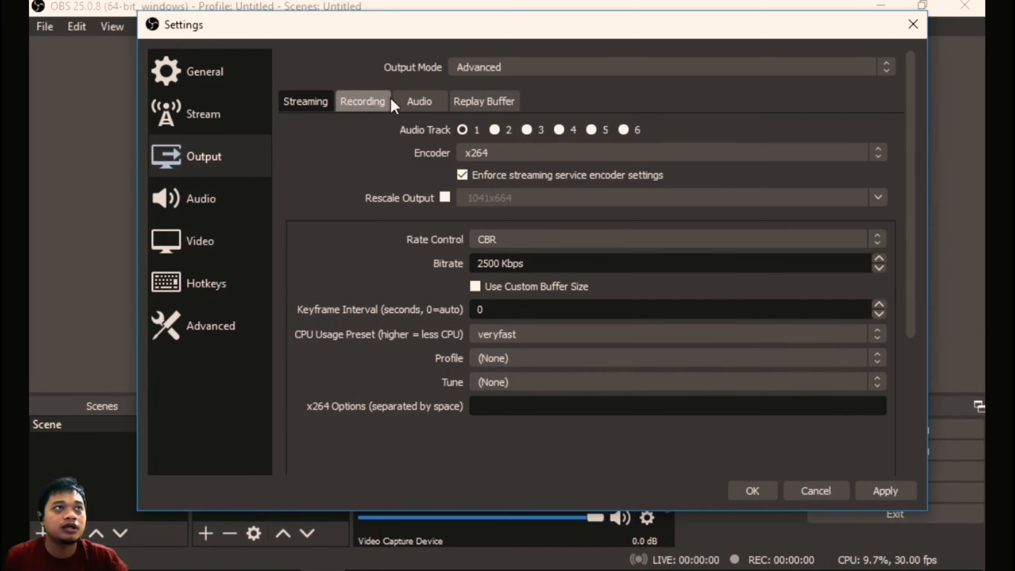
- Check the folder selection for the recording path in the advanced recording settings, keeping the current folder
click(368, 103)
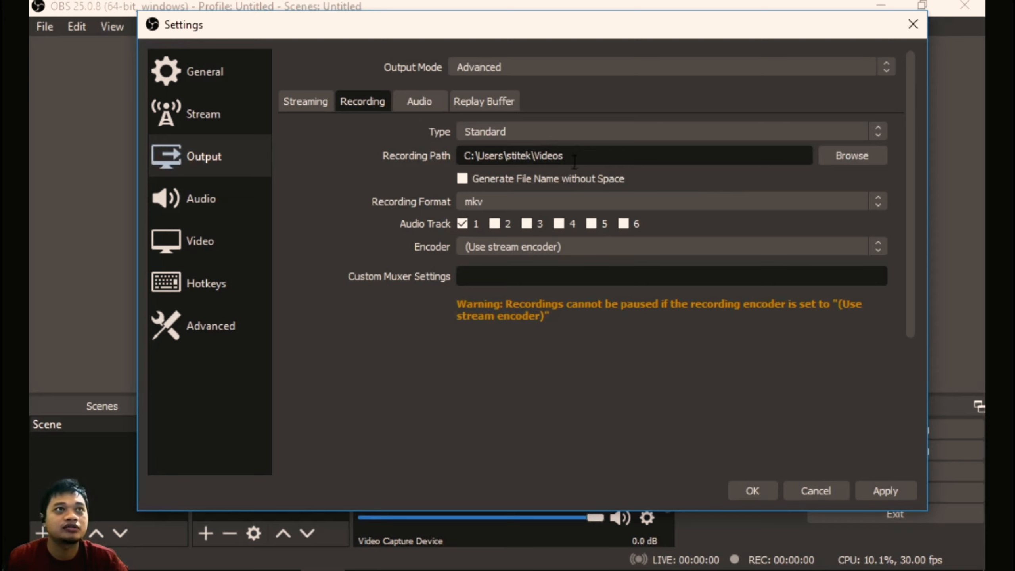
click(832, 160)
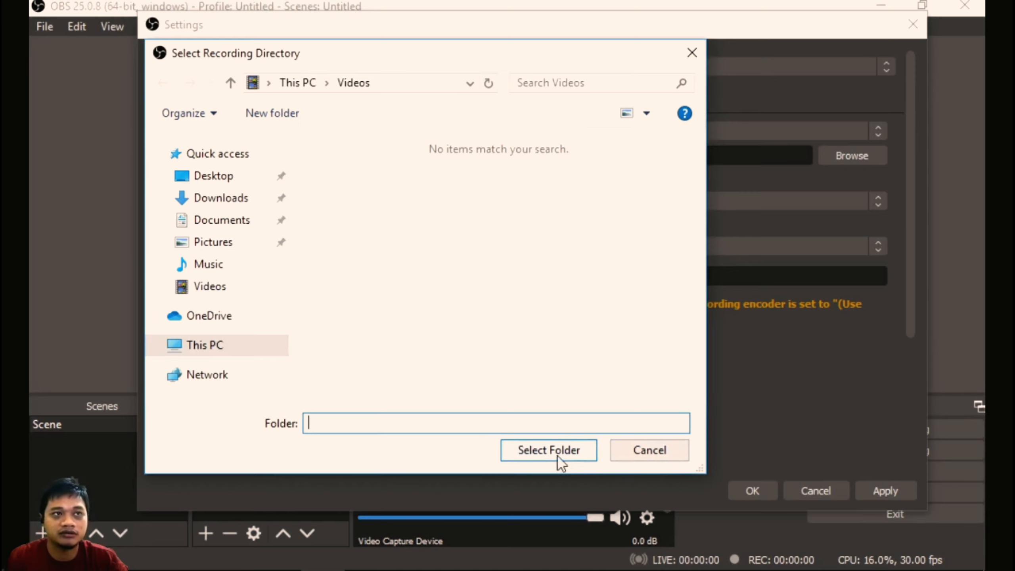
click(659, 452)
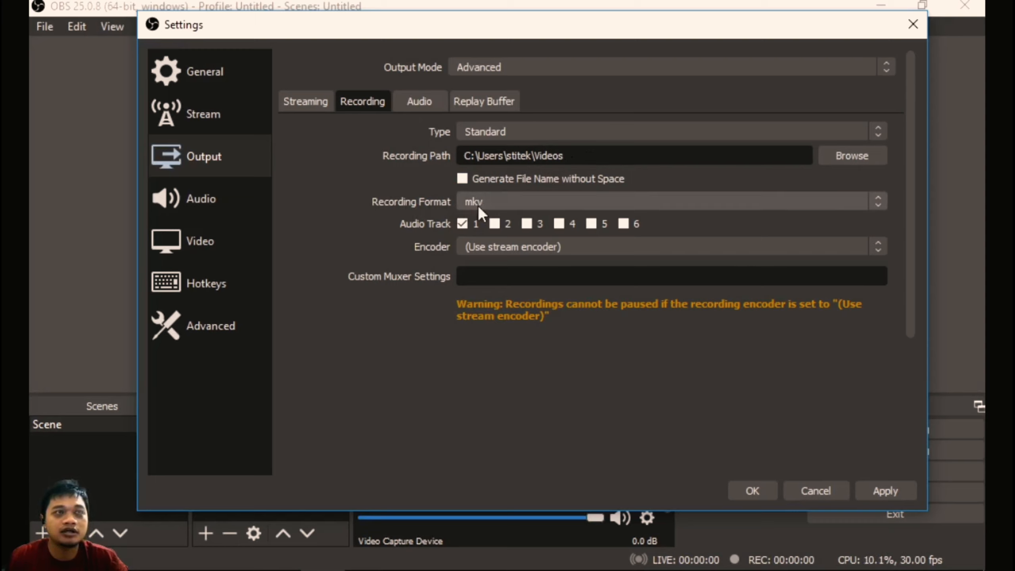
- Set the recording format to mp4 and the recording encoder to x264
click(878, 208)
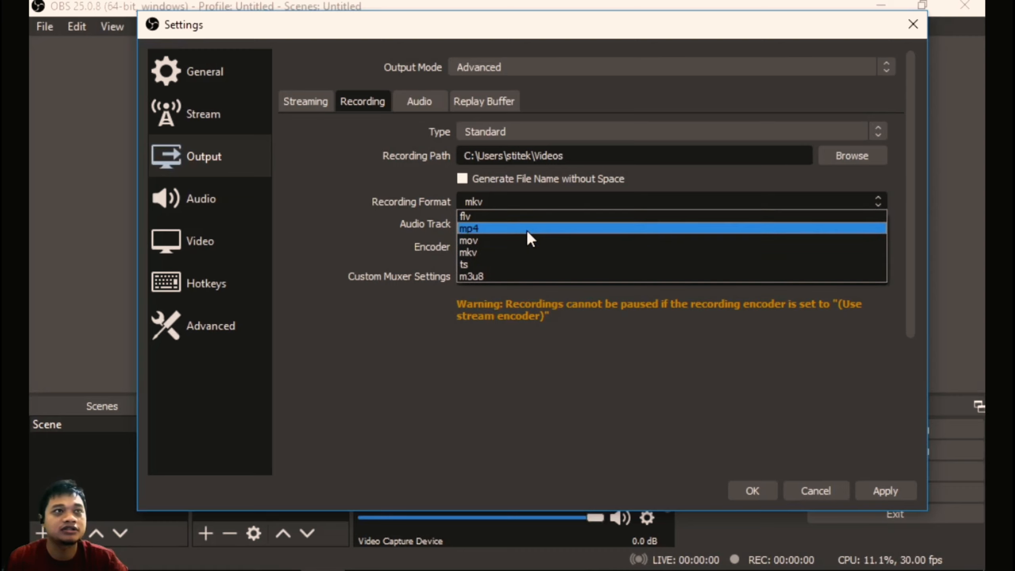
click(491, 230)
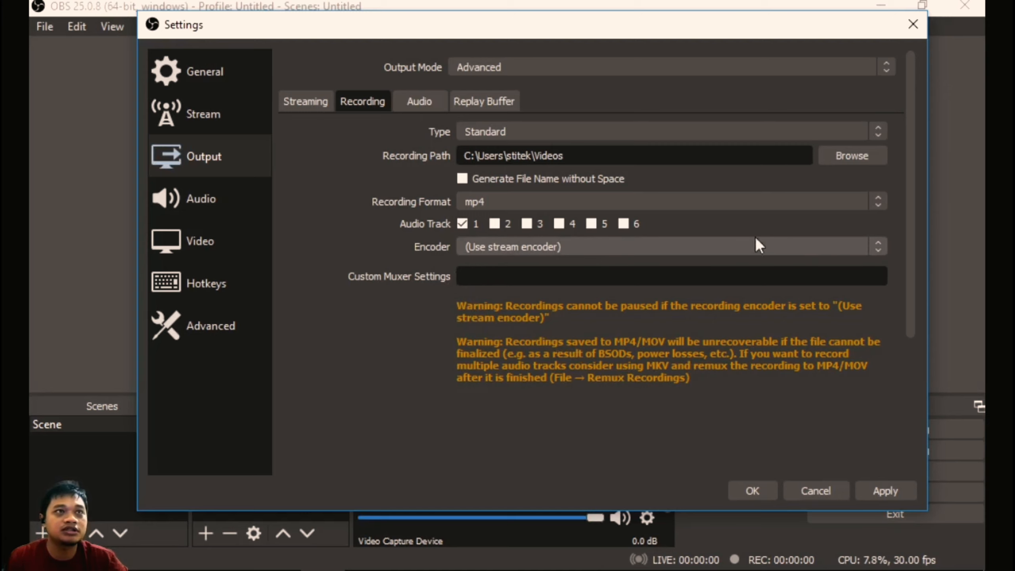
click(881, 248)
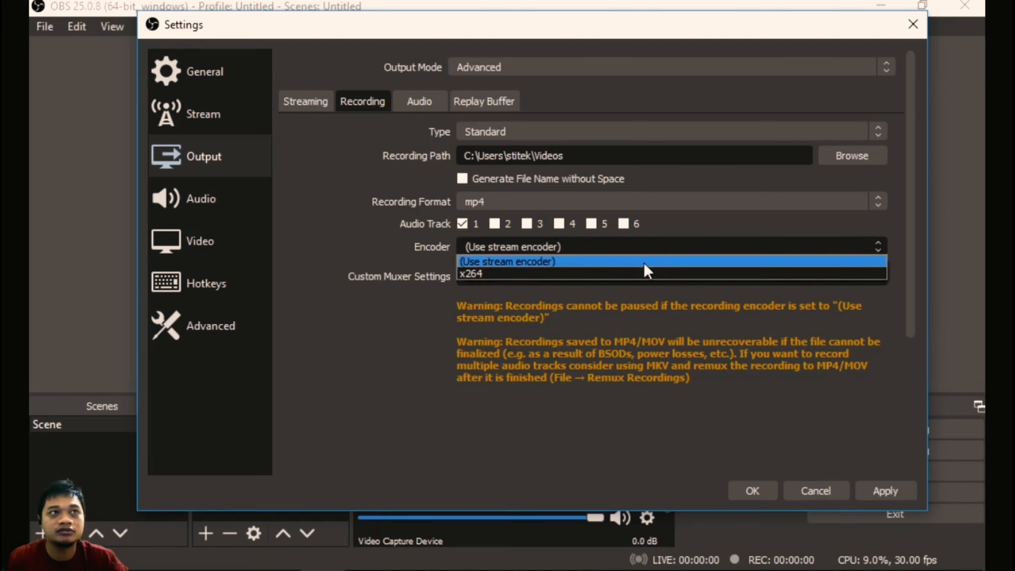
click(507, 272)
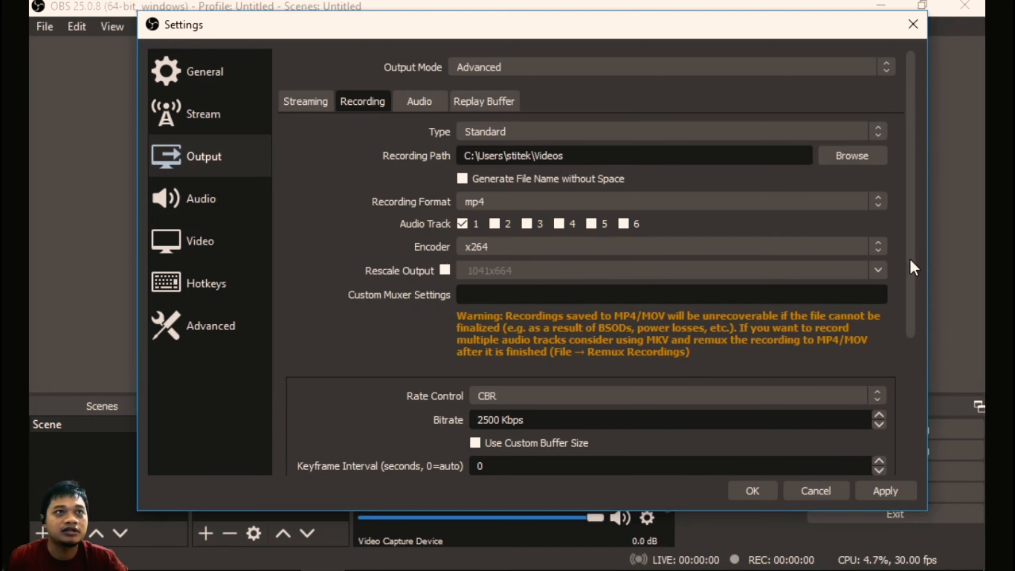
- Set the recording encoder's bitrate to 40000 Kbps
drag(910, 258, 920, 401)
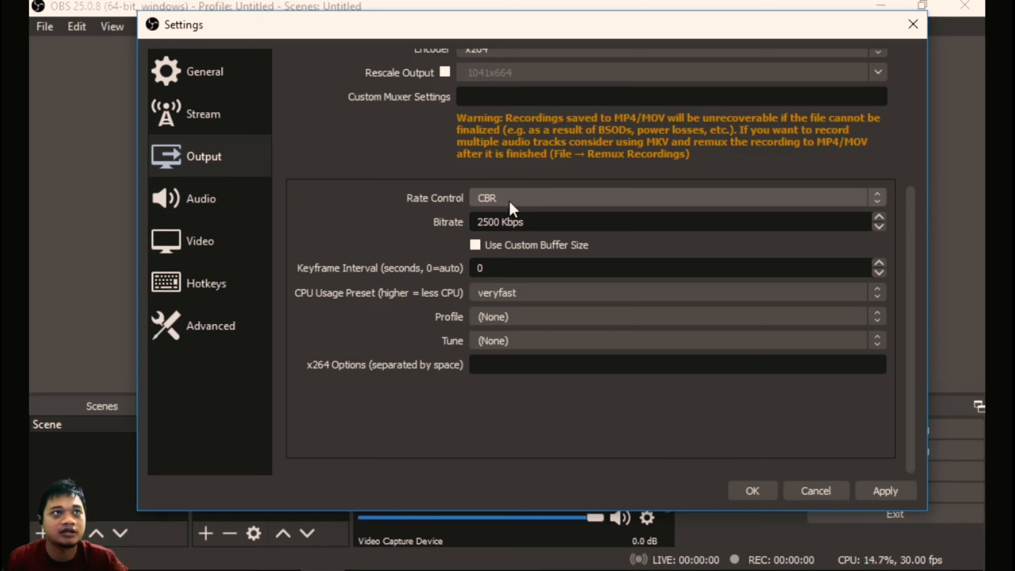
drag(500, 222, 453, 223)
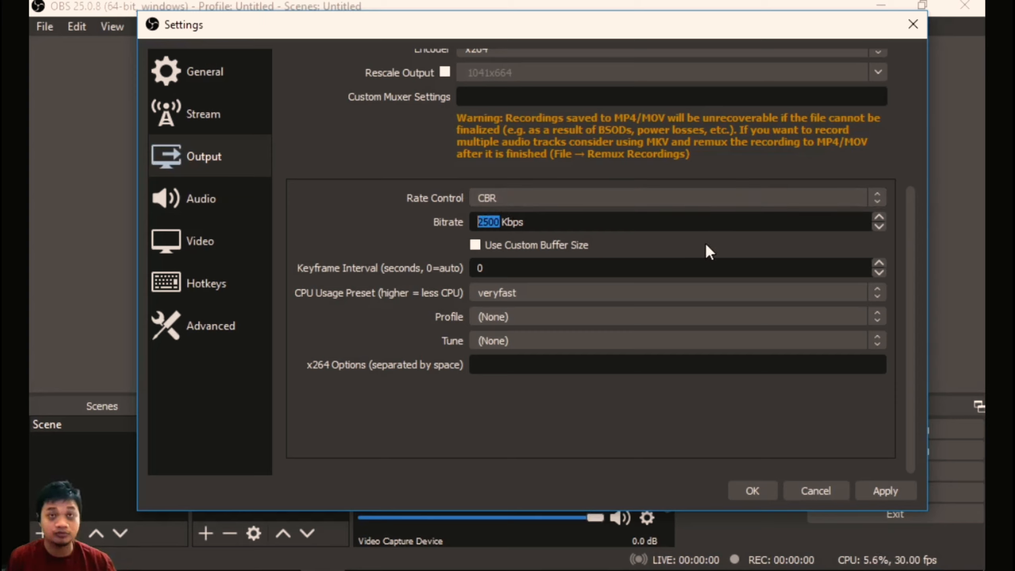
text(40000)
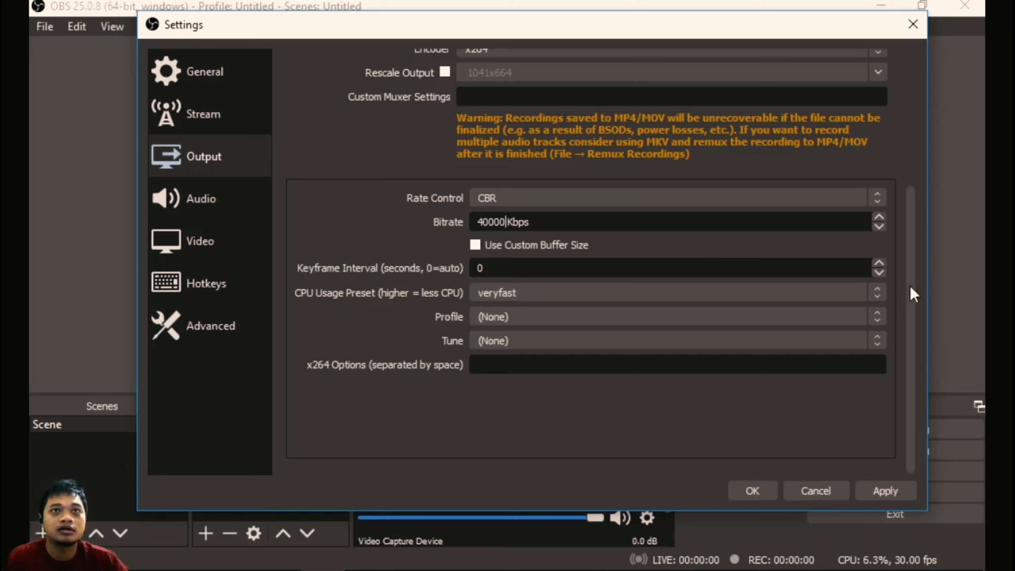
mouse_move(910, 286)
mouse_down()
mouse_move(906, 257)
mouse_move(906, 287)
mouse_up()
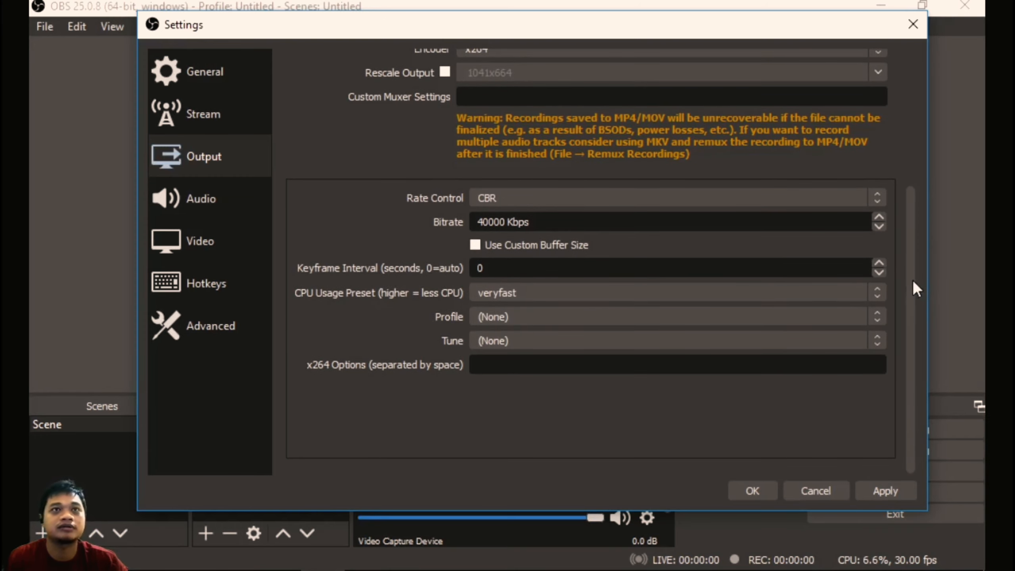
drag(912, 279, 916, 132)
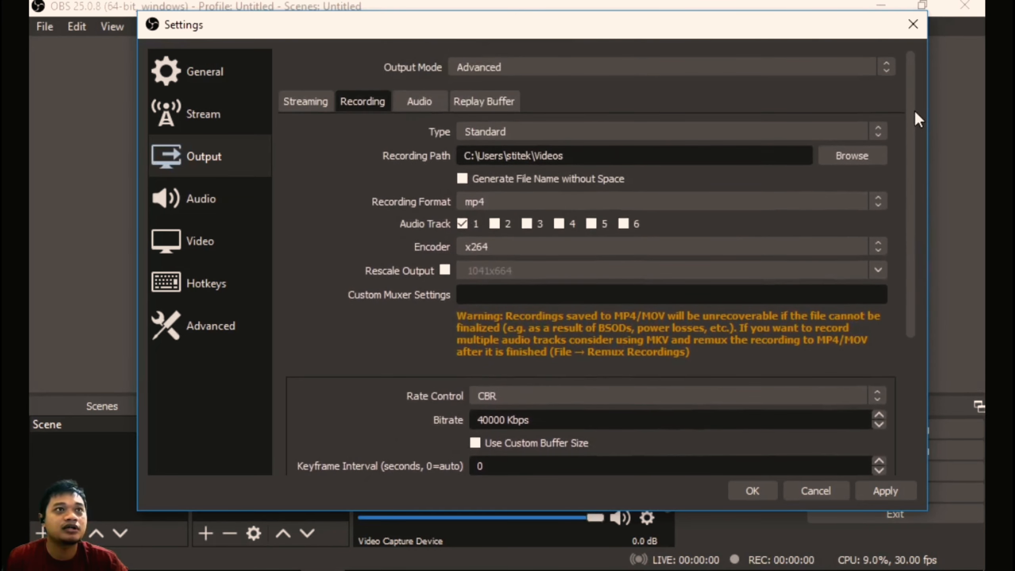
- Set the output audio bitrate of Track 1 and Track 2 to 320 and apply the output settings
click(419, 105)
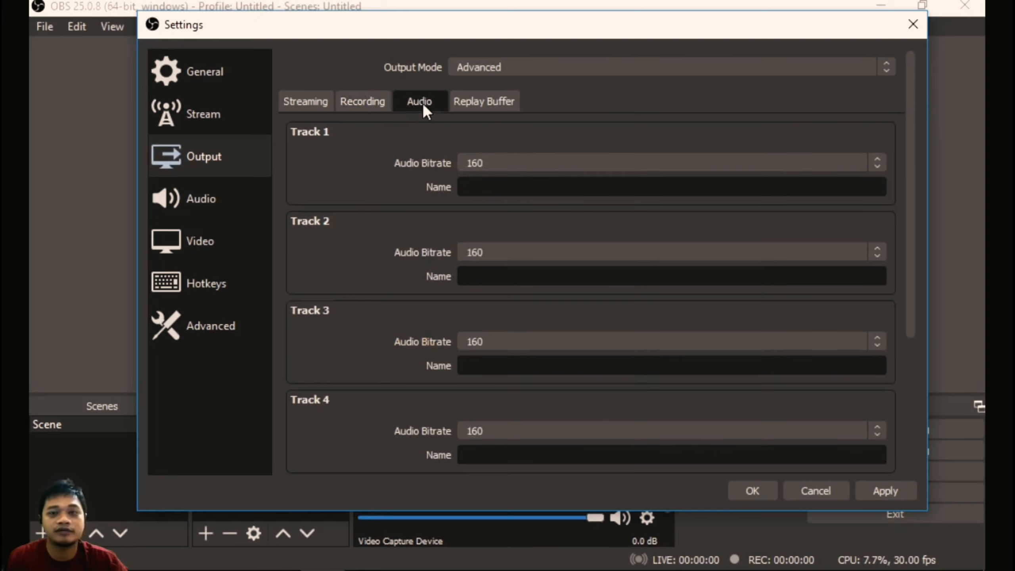
click(584, 163)
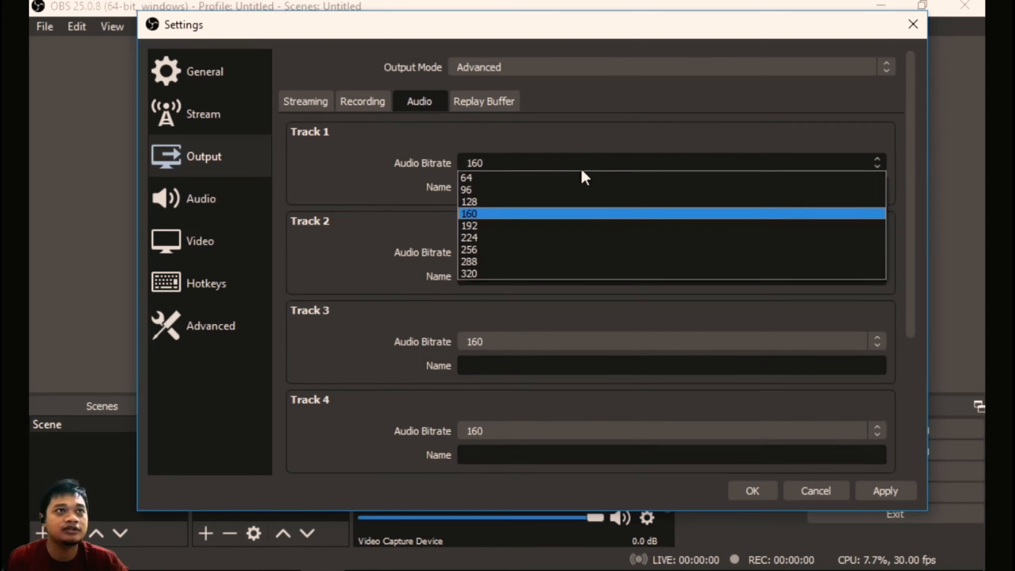
click(530, 273)
click(567, 253)
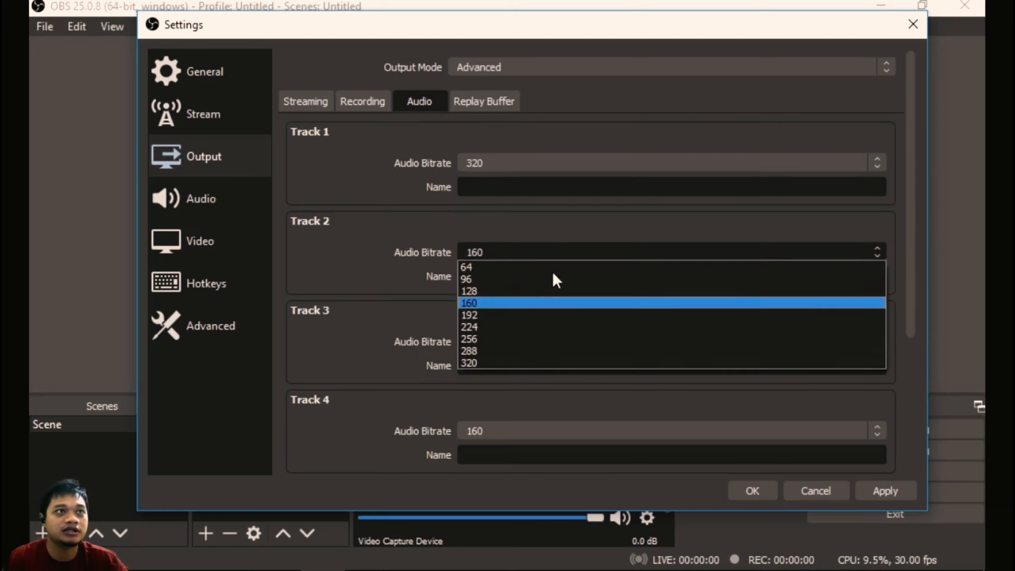
click(527, 356)
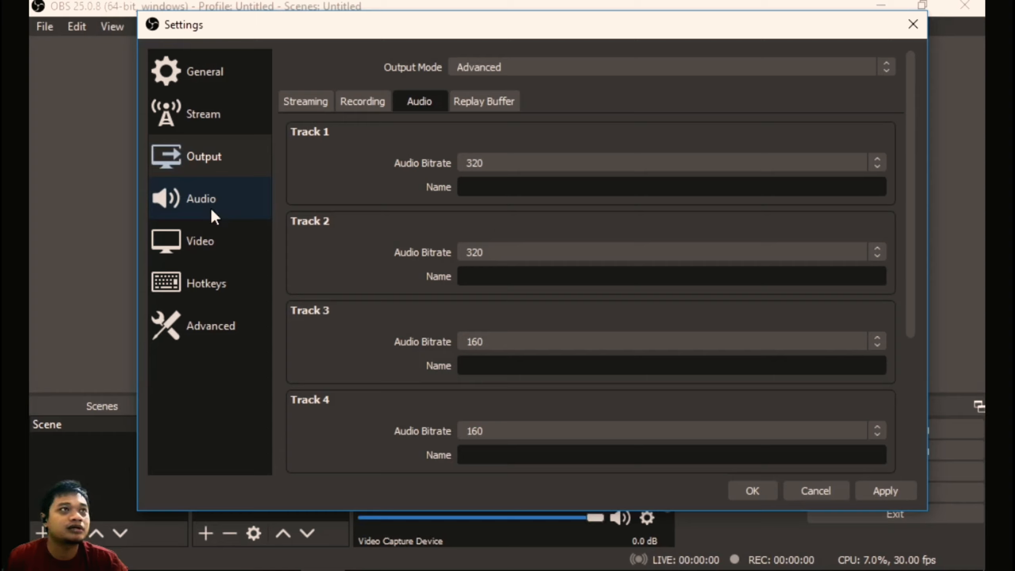
click(885, 491)
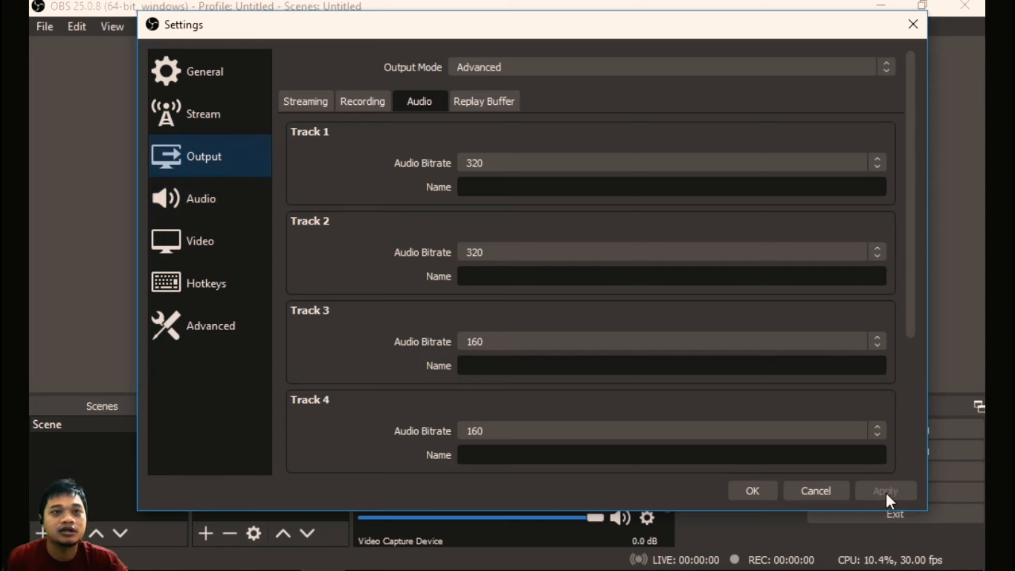
- Examine the devices available for Mic/Auxiliary Audio in the audio settings, leaving the selection as it is
click(190, 204)
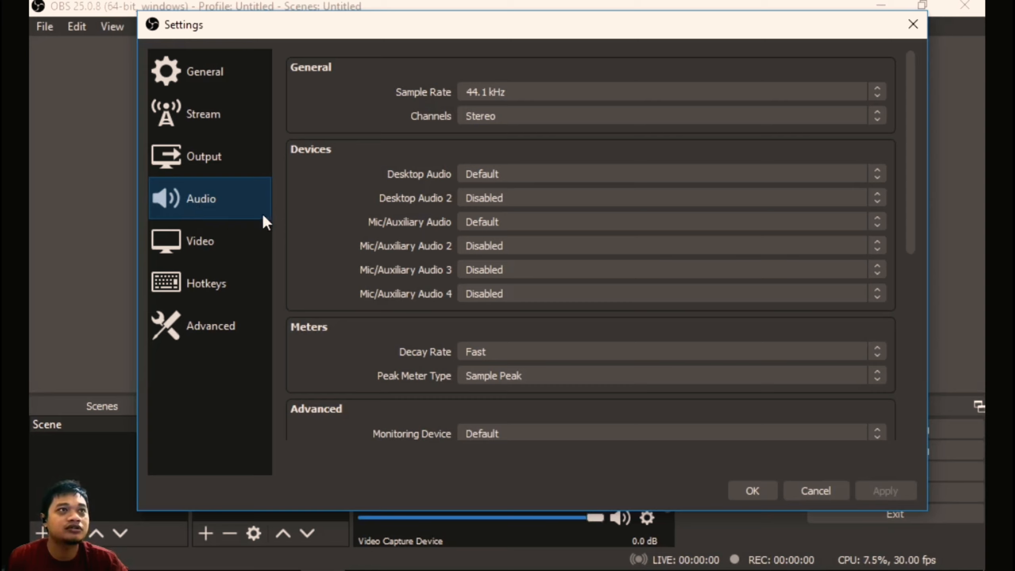
click(877, 220)
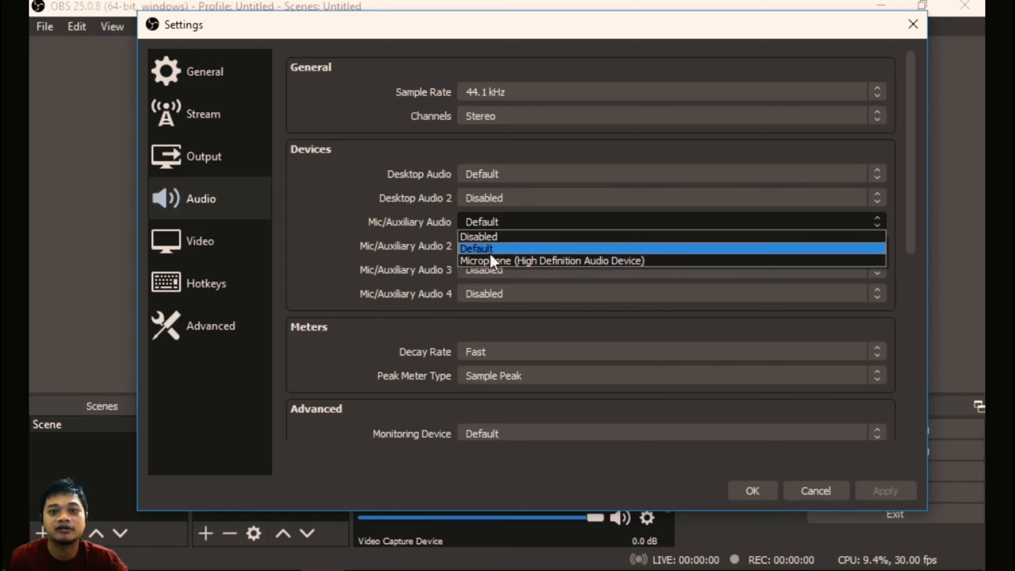
click(313, 258)
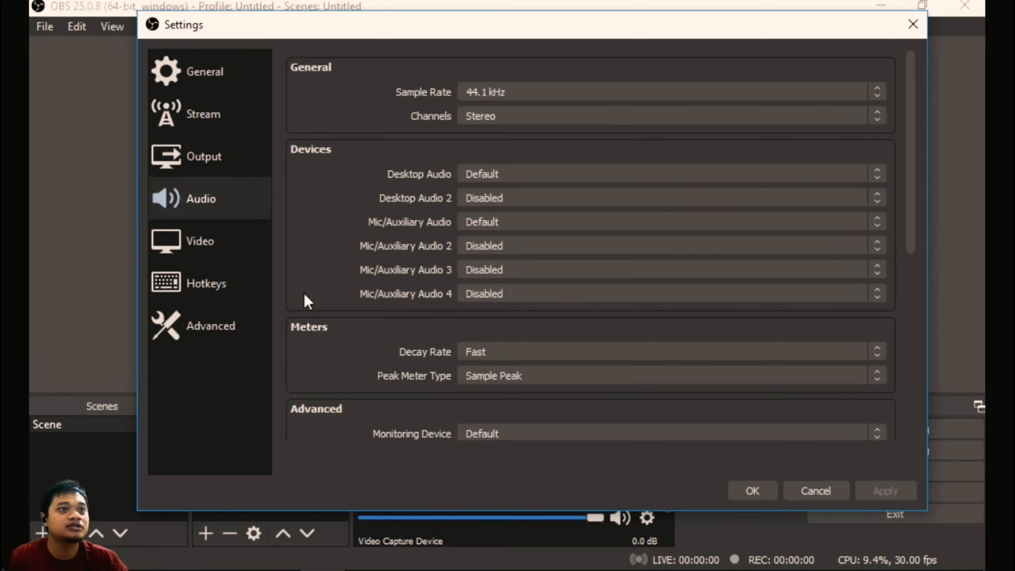
- Examine the base and output resolution choices in the video settings, keeping both at 1041x664
click(187, 245)
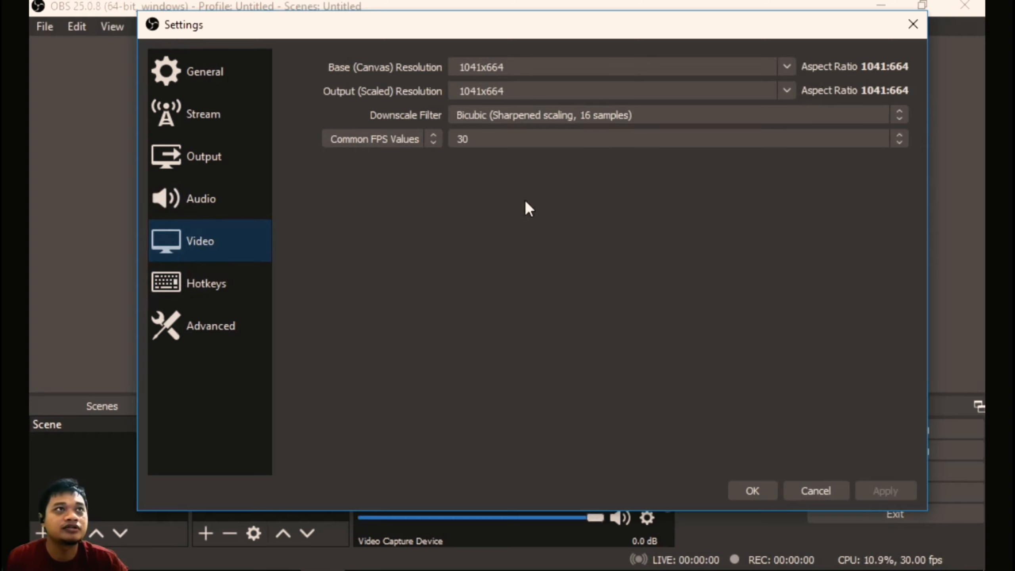
click(787, 62)
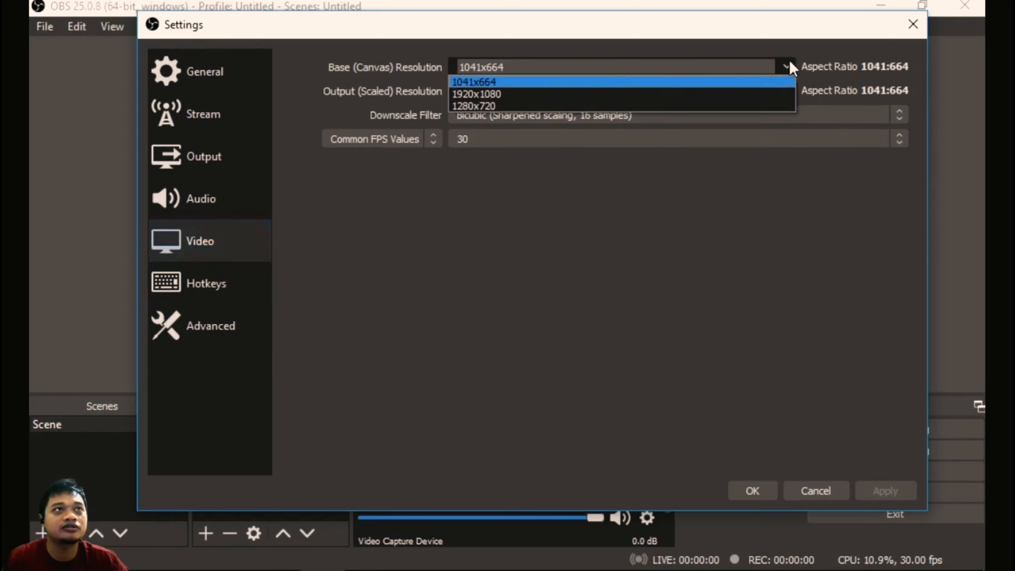
click(490, 81)
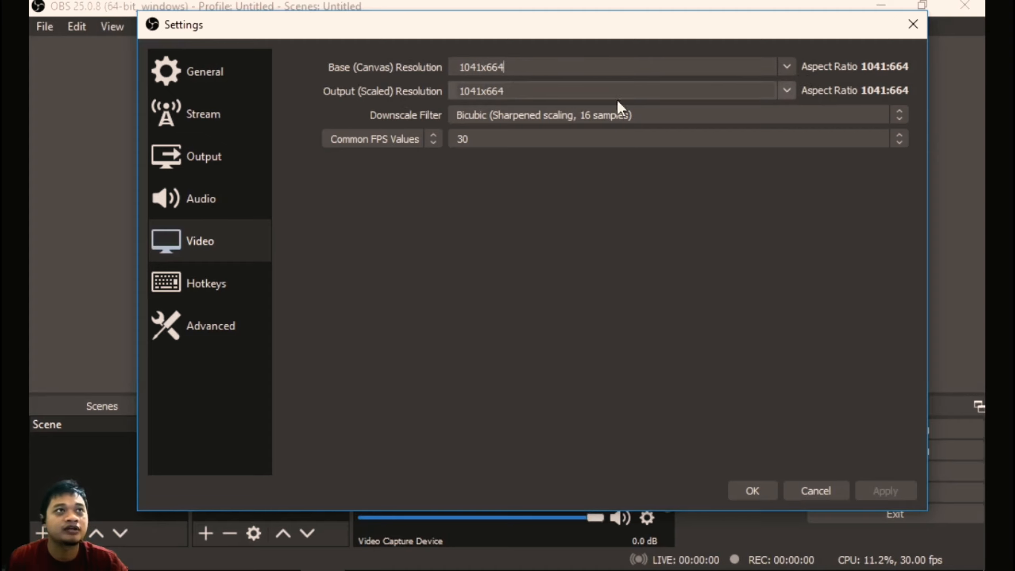
click(788, 90)
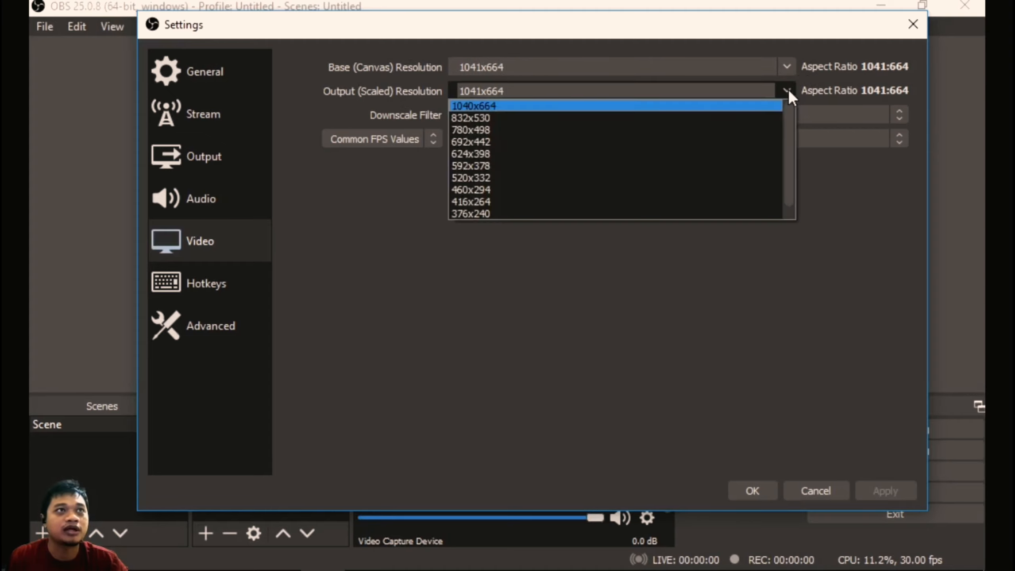
click(347, 90)
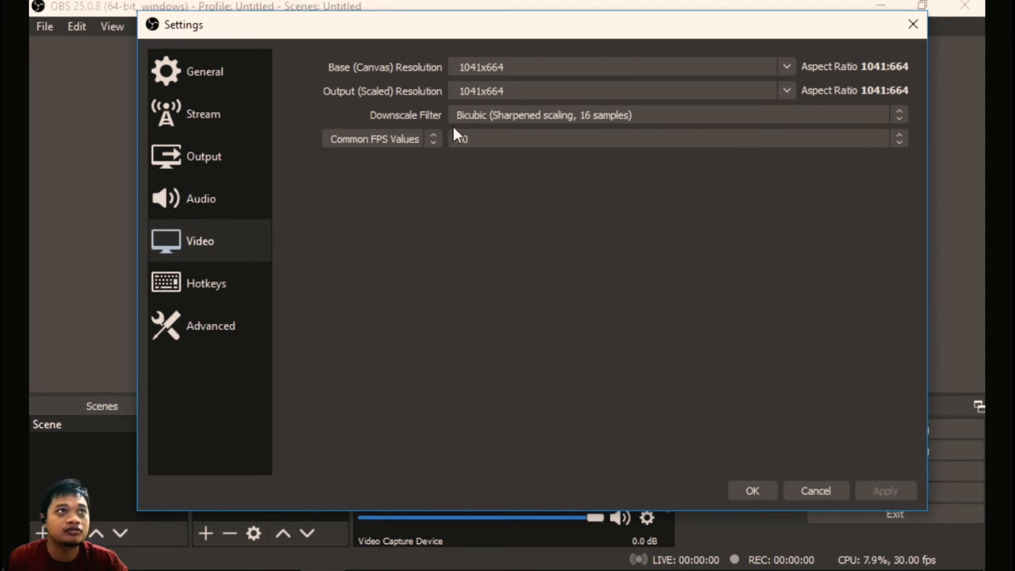
- Set the video downscale filter to Lanczos (Sharpened scaling, 36 samples)
click(892, 116)
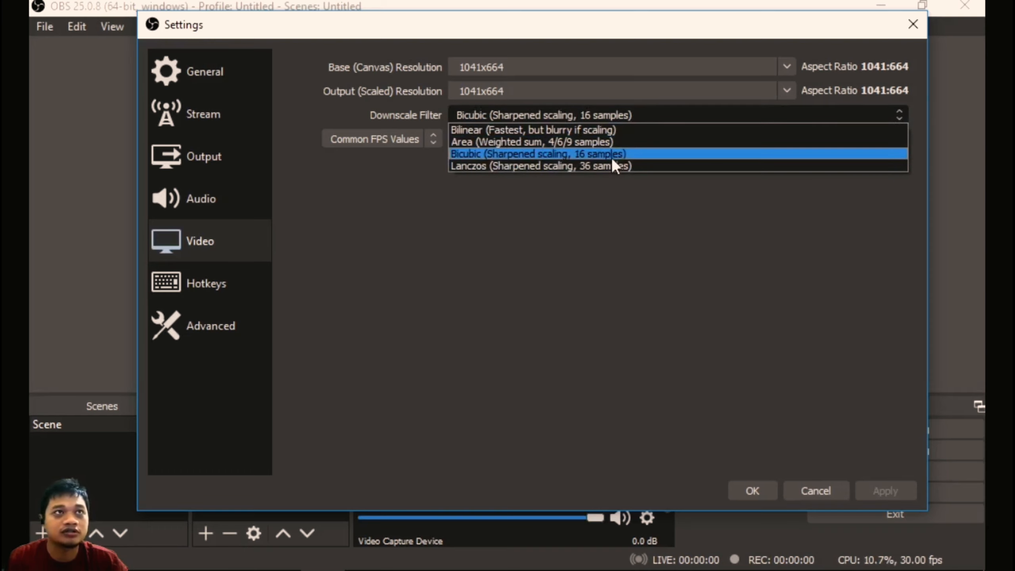
click(519, 166)
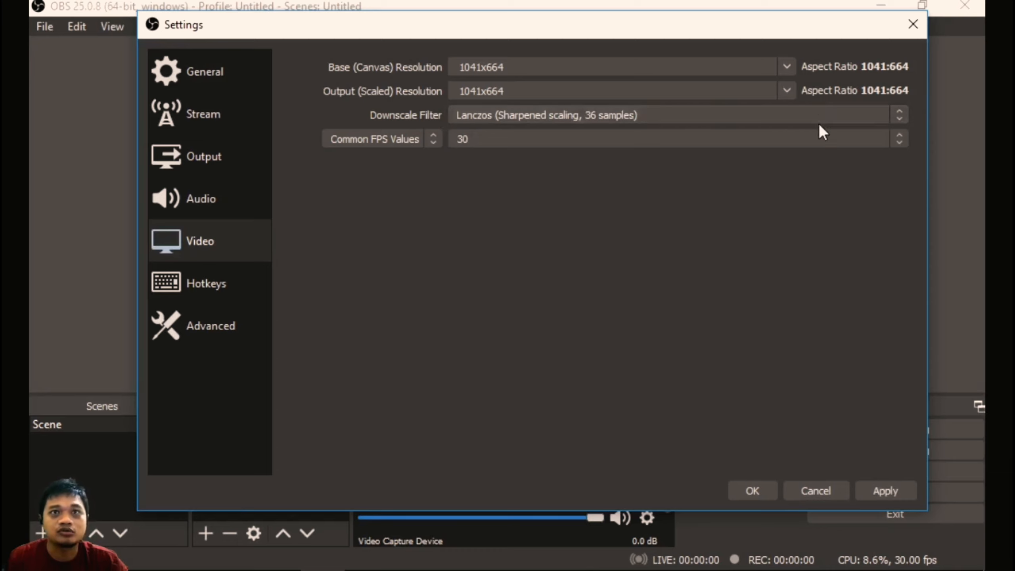
click(899, 112)
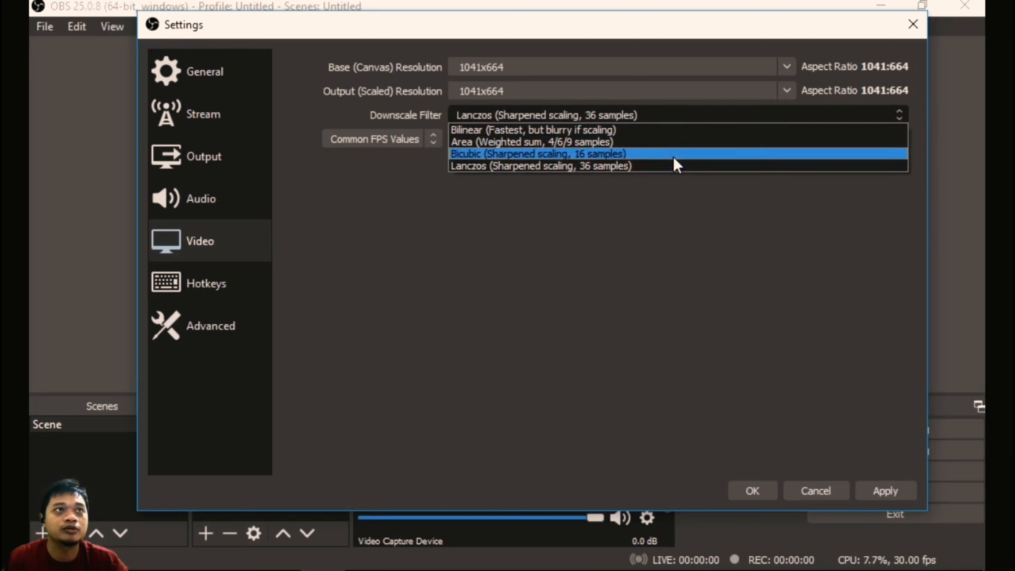
click(673, 154)
click(893, 120)
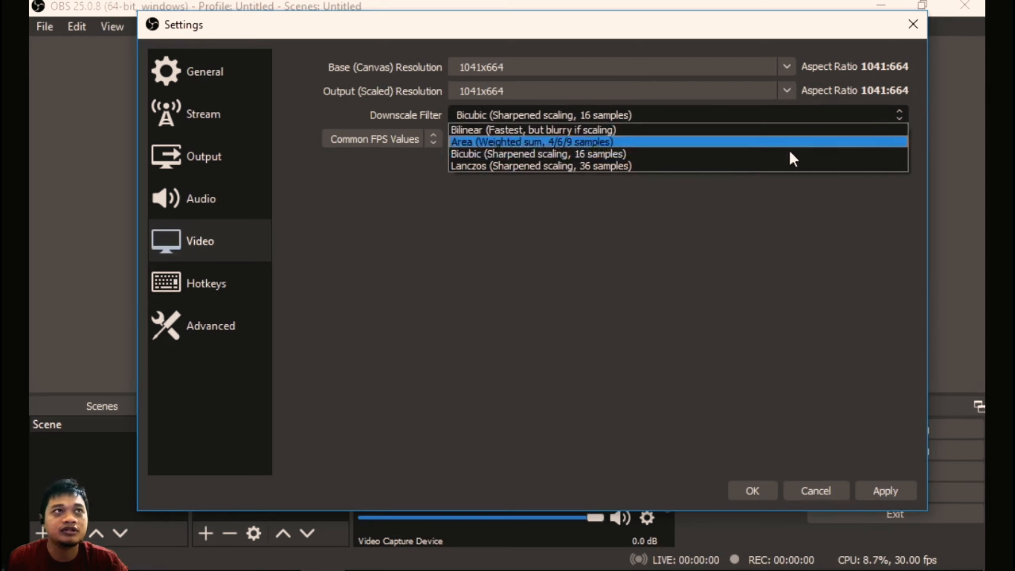
click(635, 167)
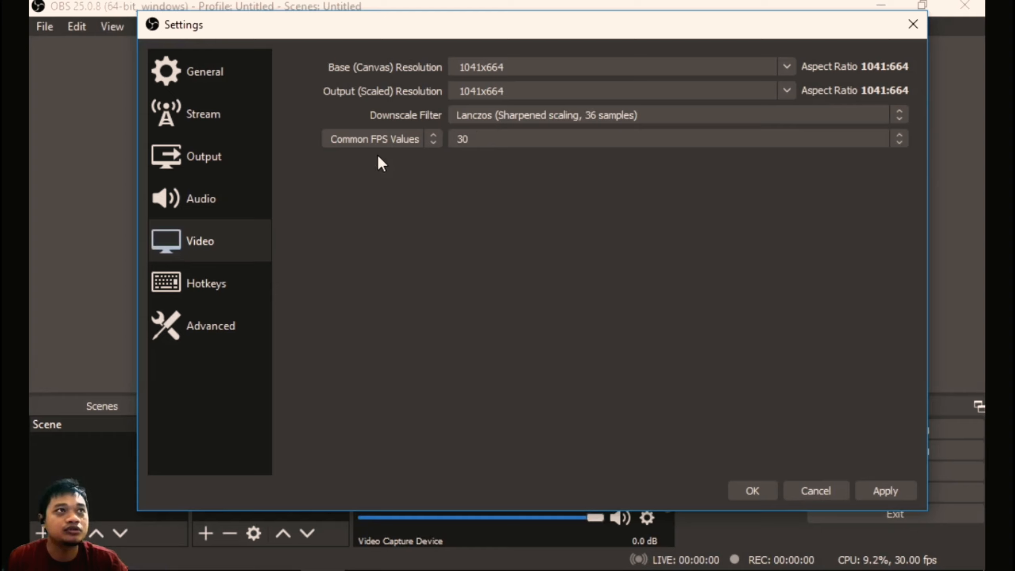
- Set the common FPS value to 60 and apply the video settings
click(899, 140)
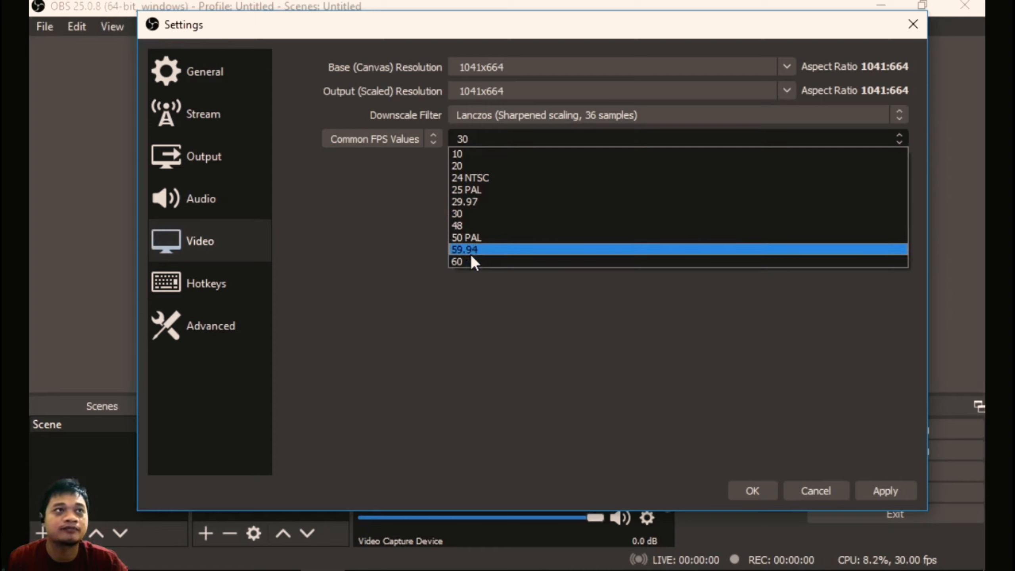
click(461, 212)
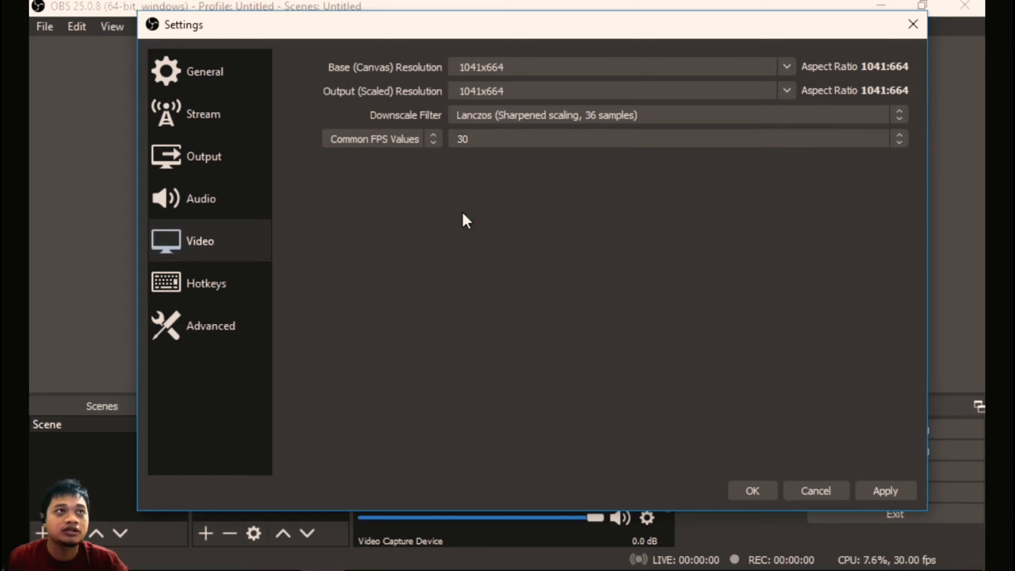
click(903, 146)
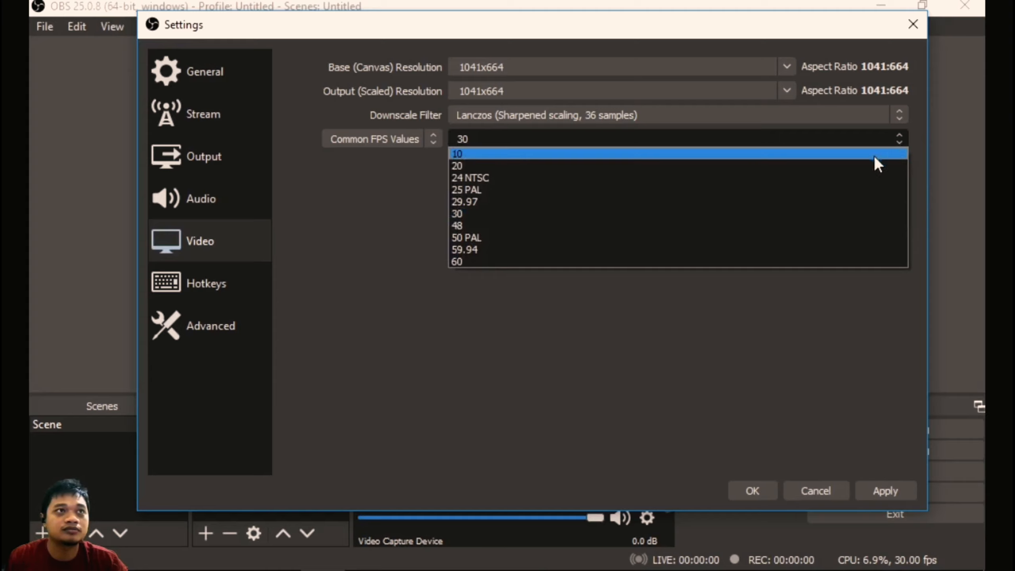
click(552, 261)
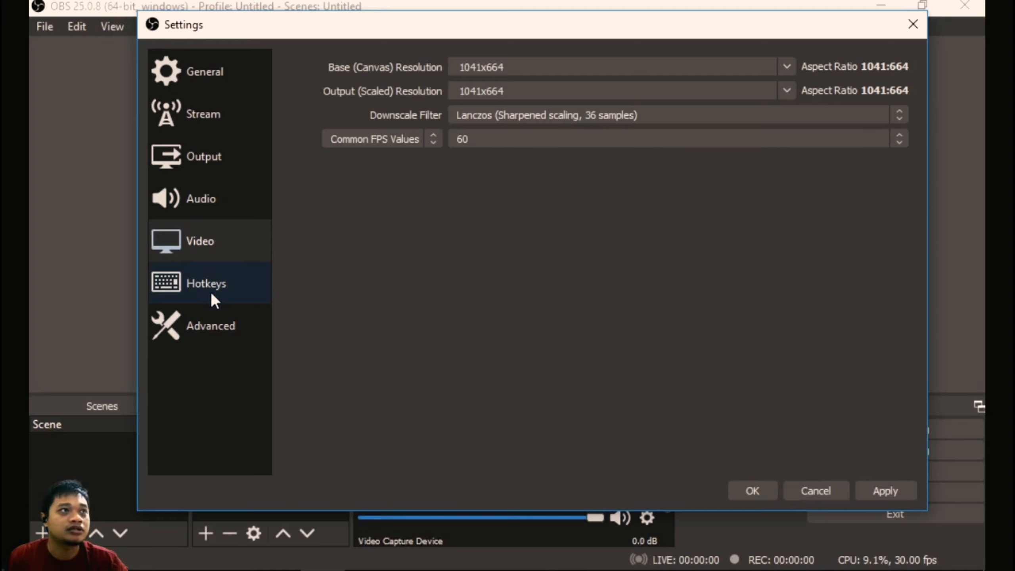
click(875, 490)
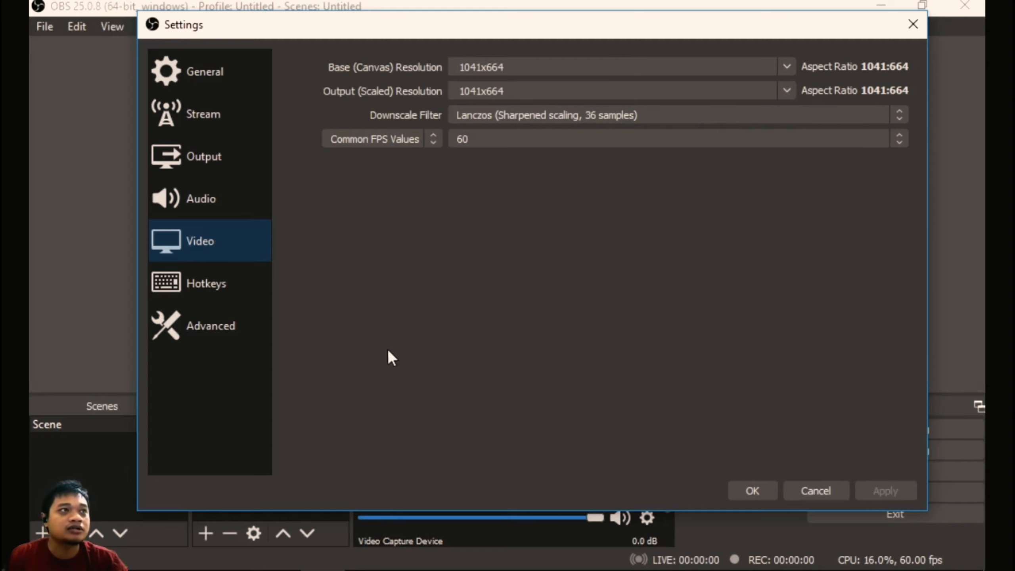
- Assign the hotkeys F9 to Start Recording and F12 to Stop Recording
click(213, 294)
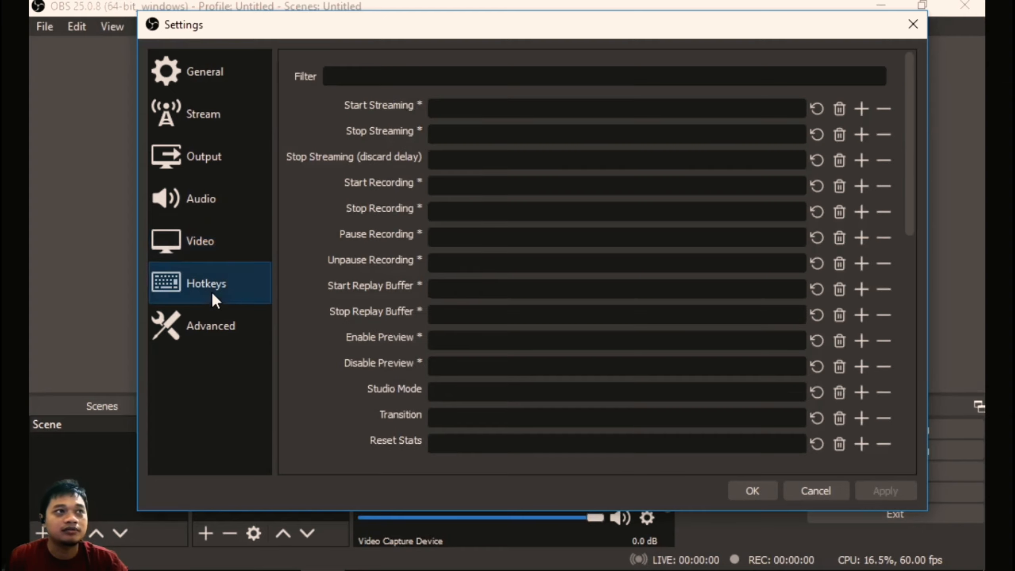
click(459, 186)
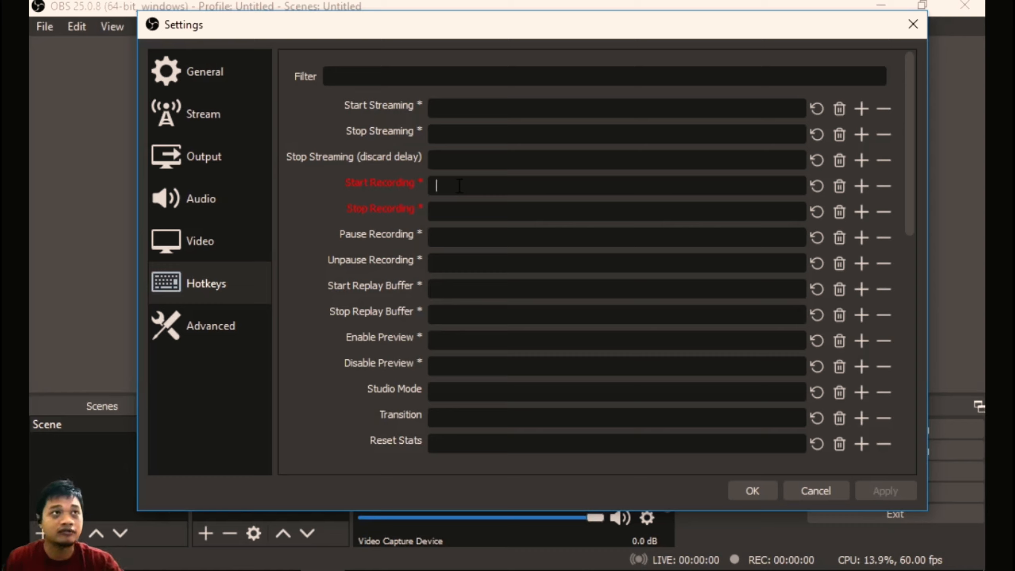
key(F9)
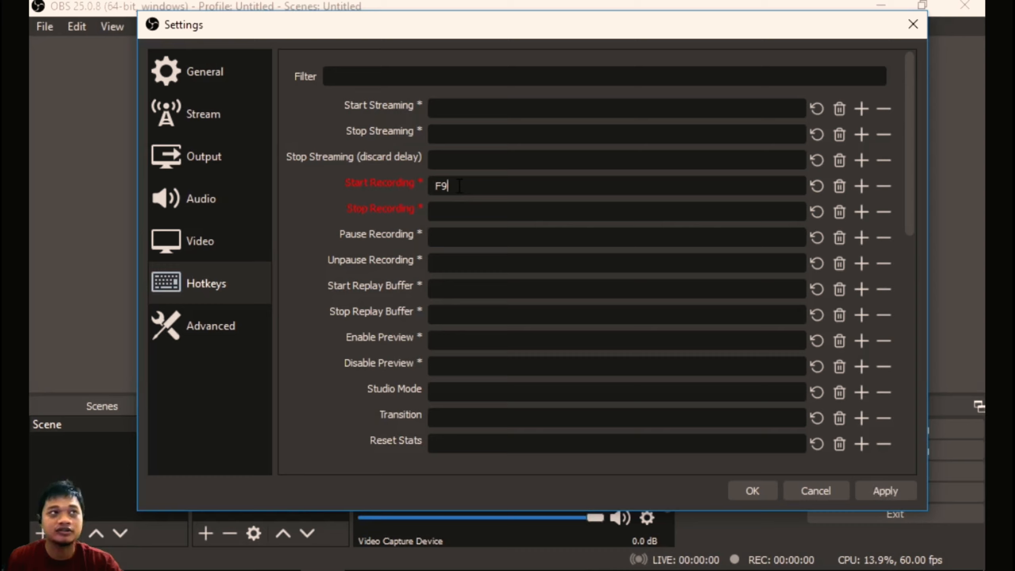
click(459, 211)
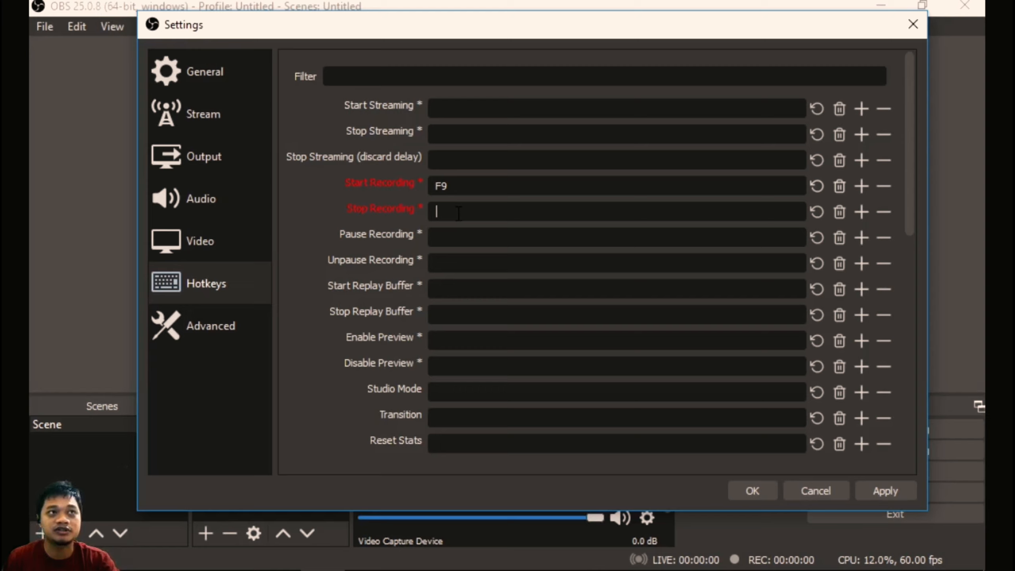
key(F12)
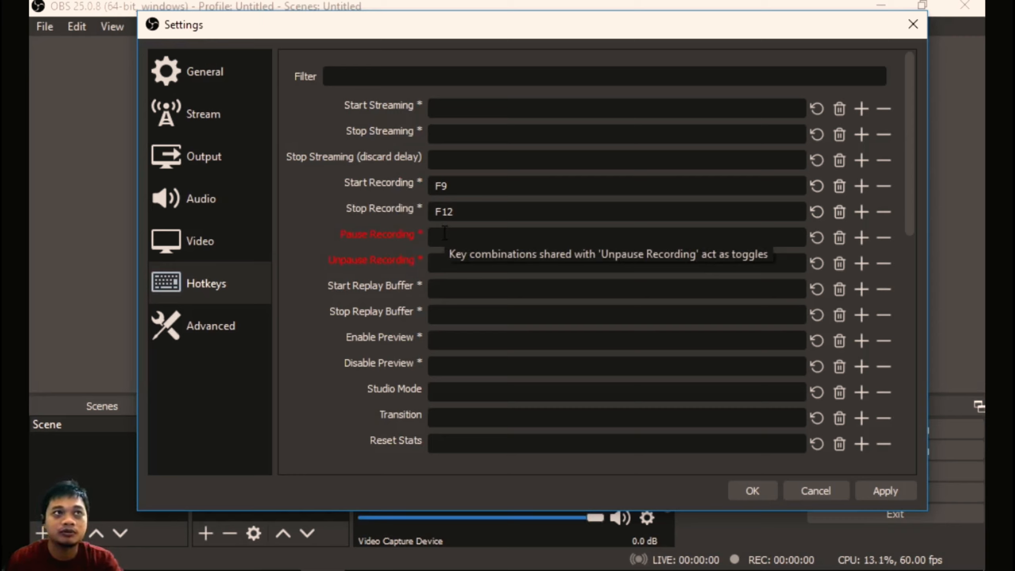
- Assign the hotkeys F10 to Pause Recording and F11 to Unpause Recording, and apply the hotkey settings
click(455, 239)
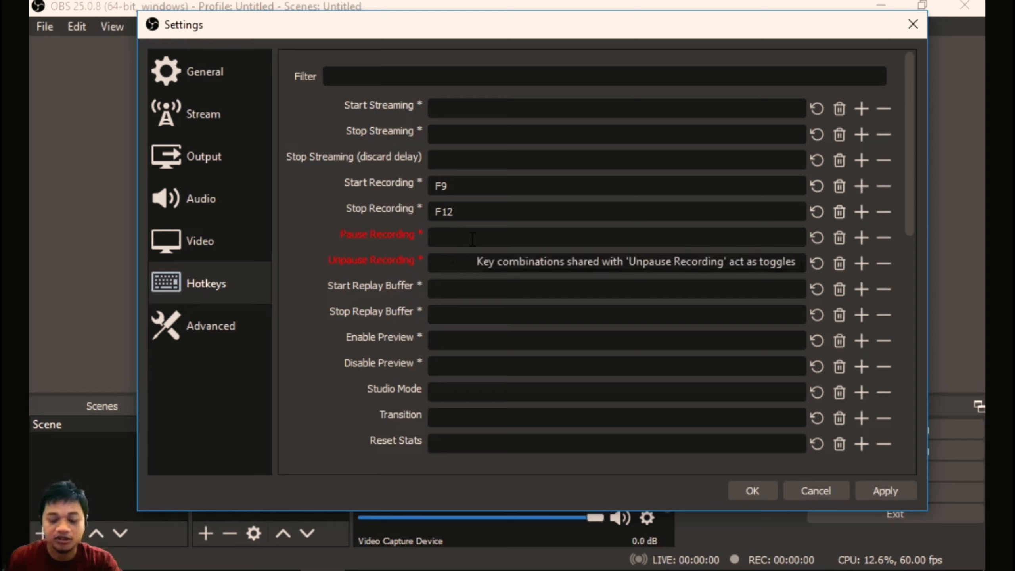
key(F10)
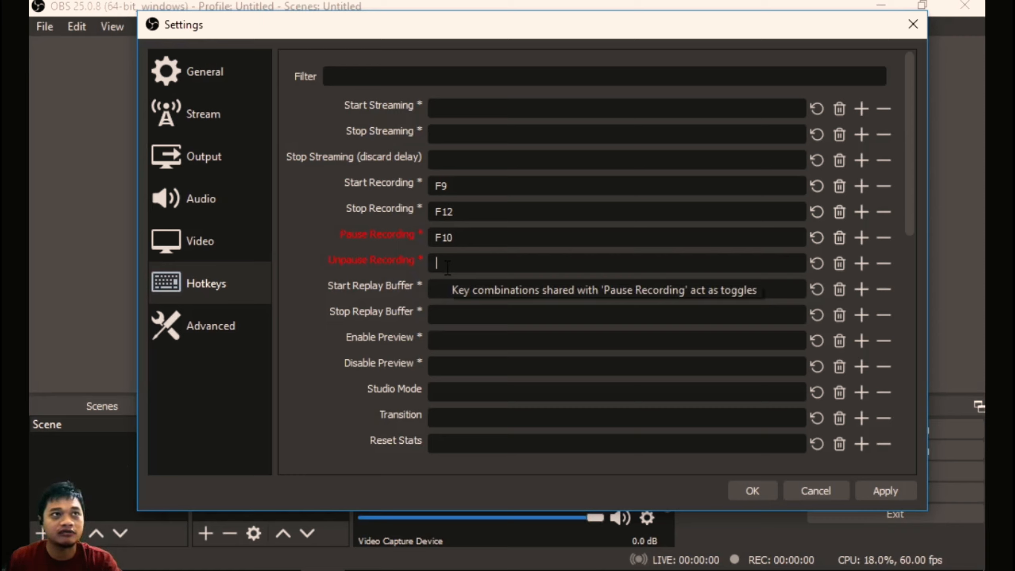
key(F11)
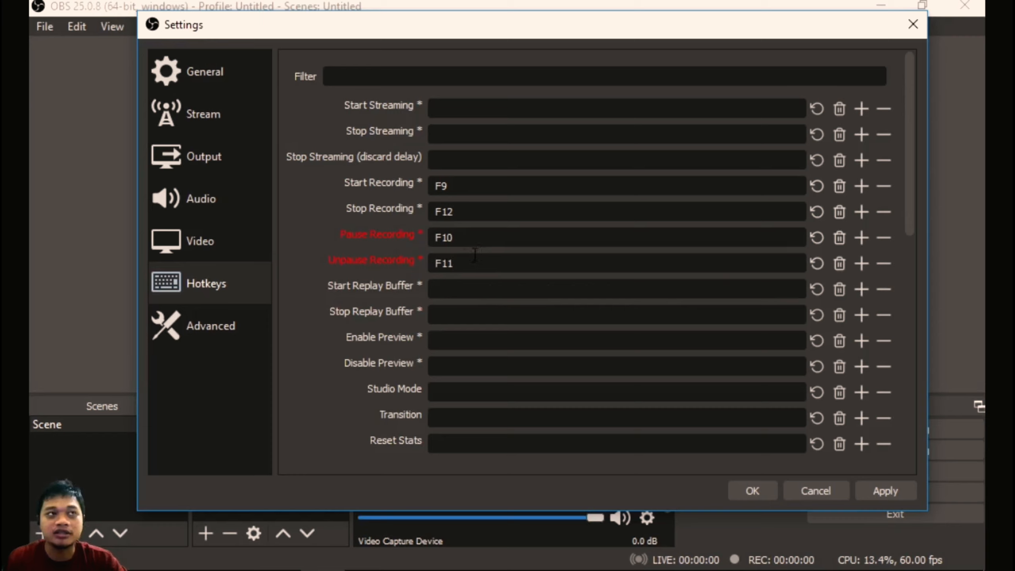
click(844, 267)
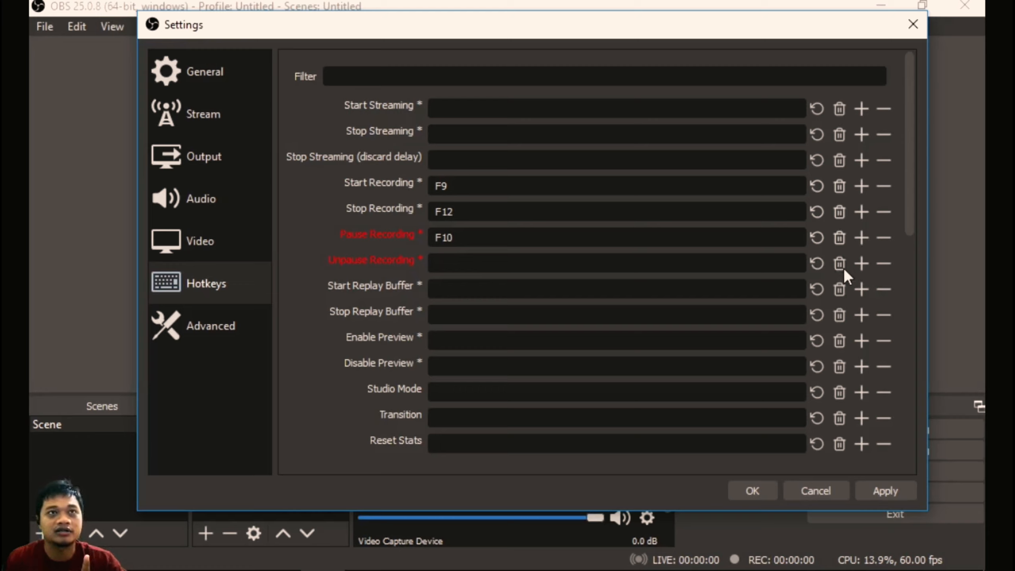
click(569, 259)
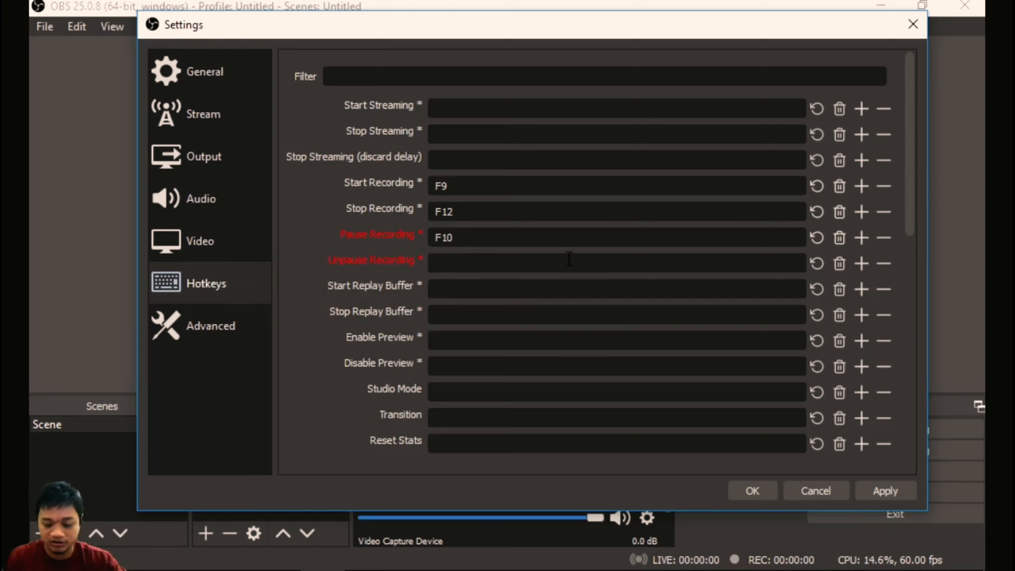
key(F11)
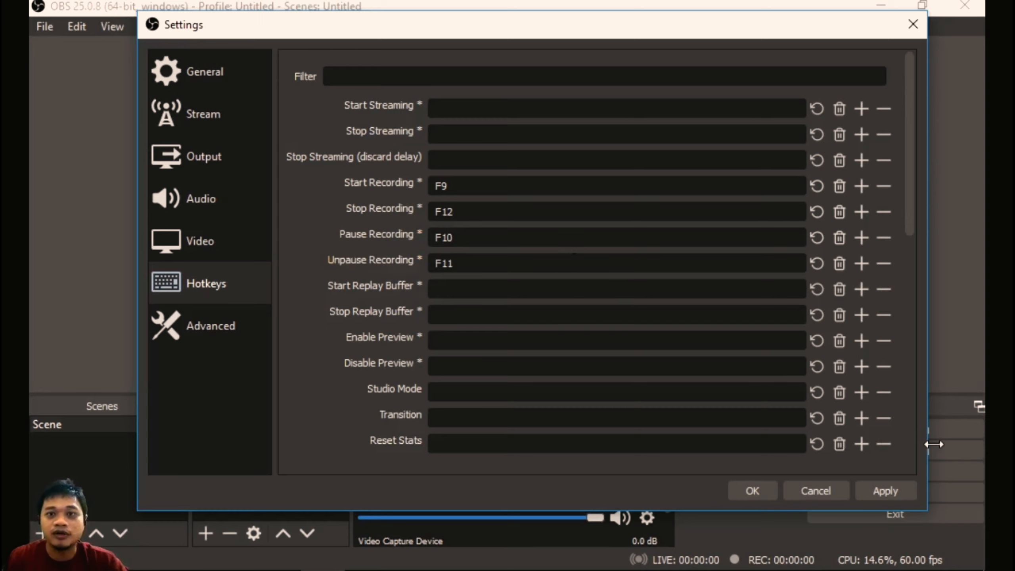
click(884, 494)
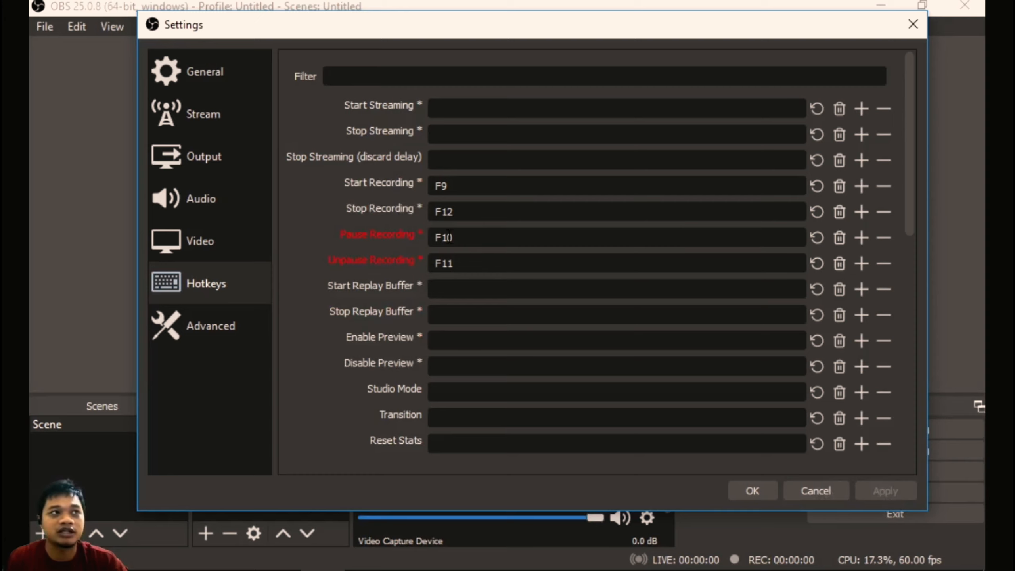
- In the advanced video settings, keep color format NV12, set color space to 709 and color range to Full, and apply the changes
click(218, 335)
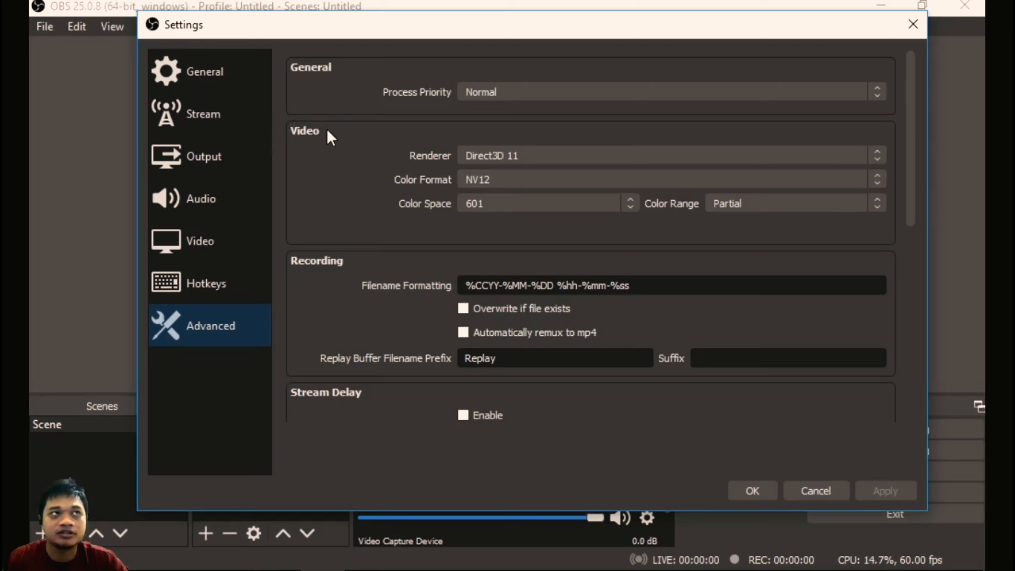
click(541, 180)
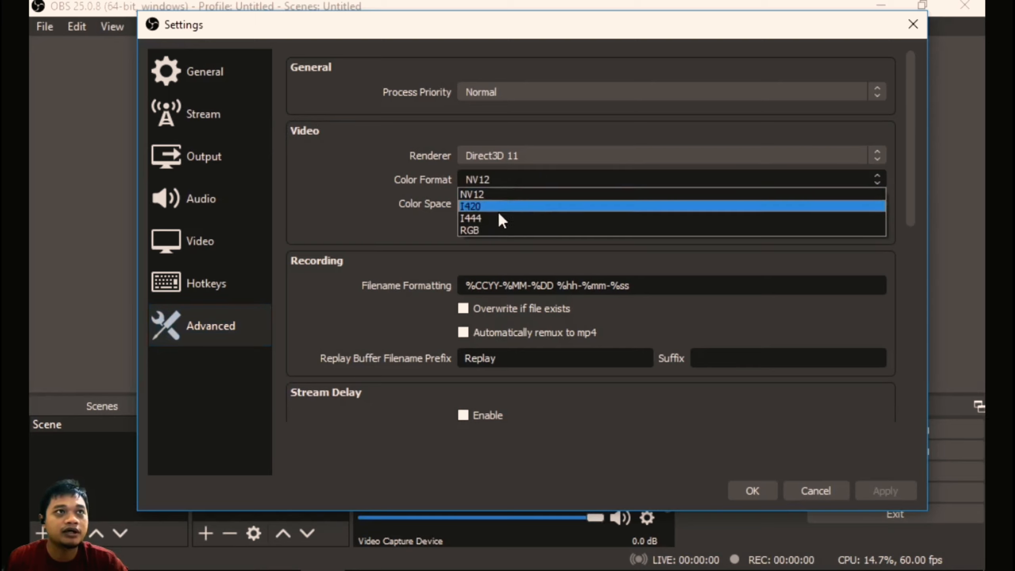
click(485, 194)
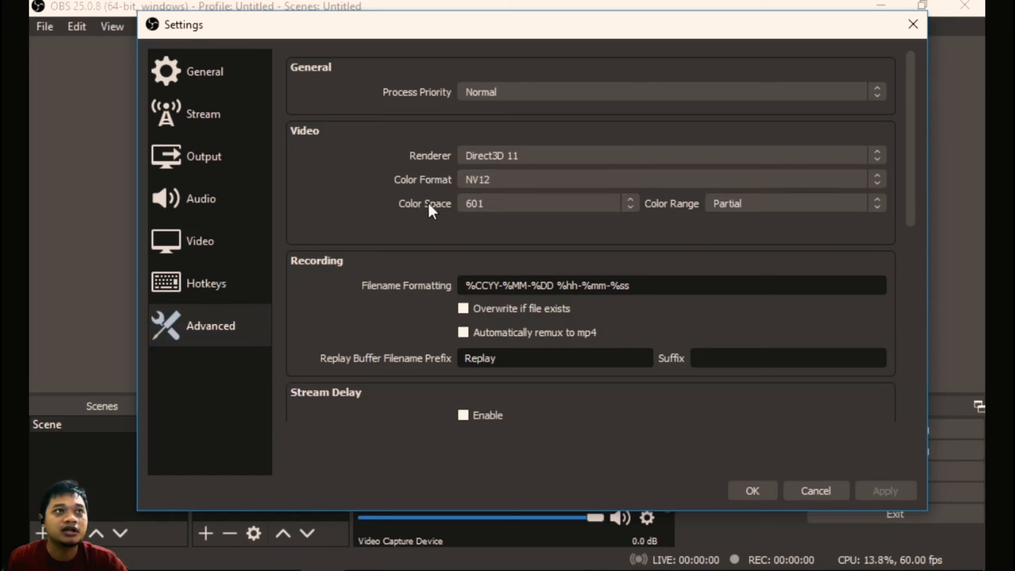
click(631, 206)
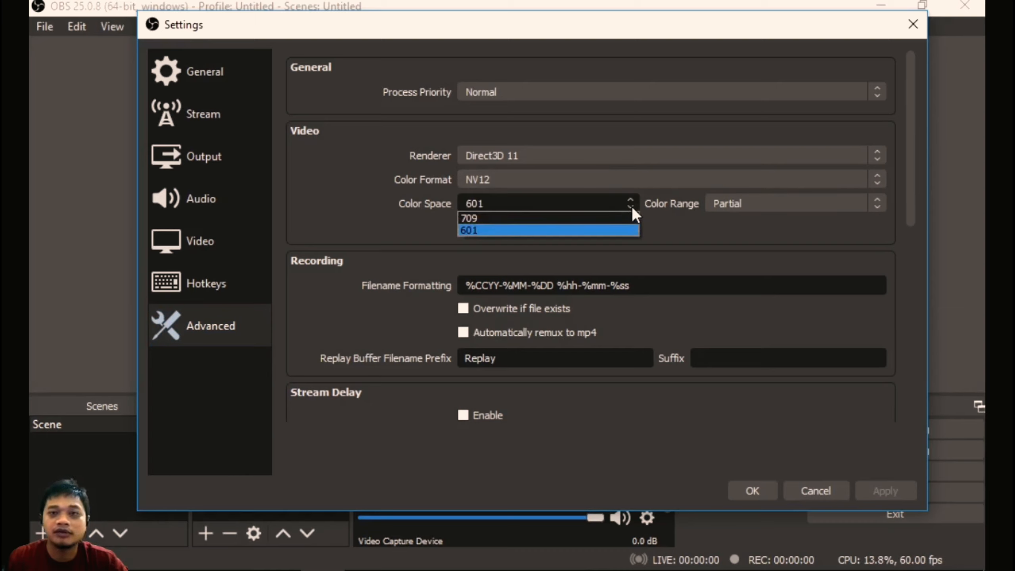
click(582, 220)
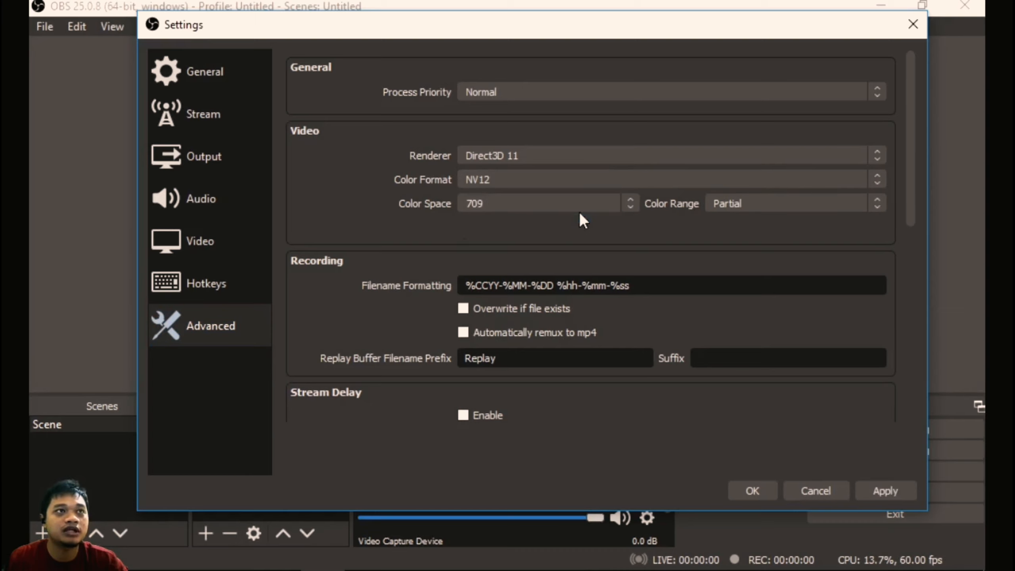
click(872, 201)
click(838, 229)
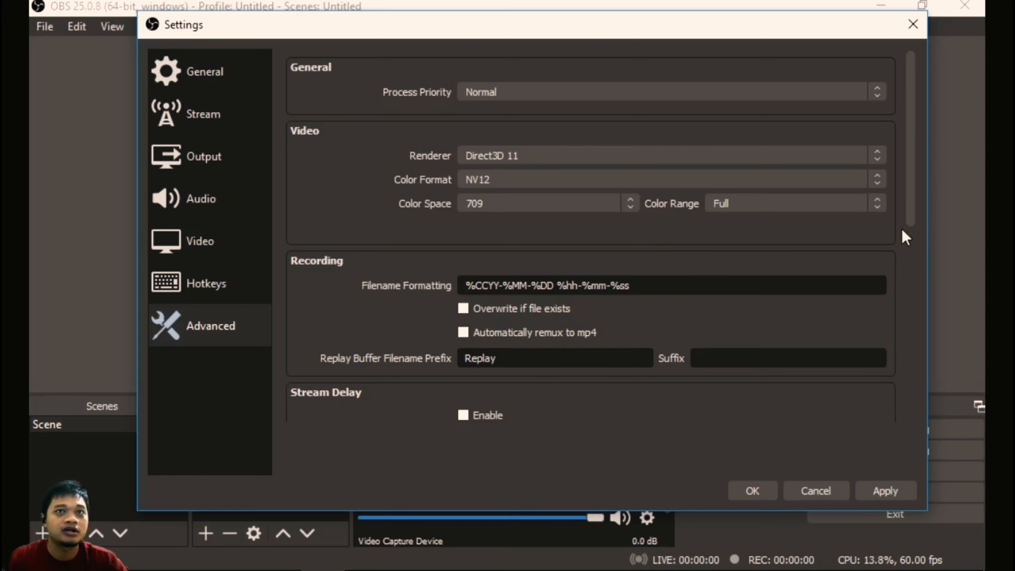
scroll(904, 236, down, 5)
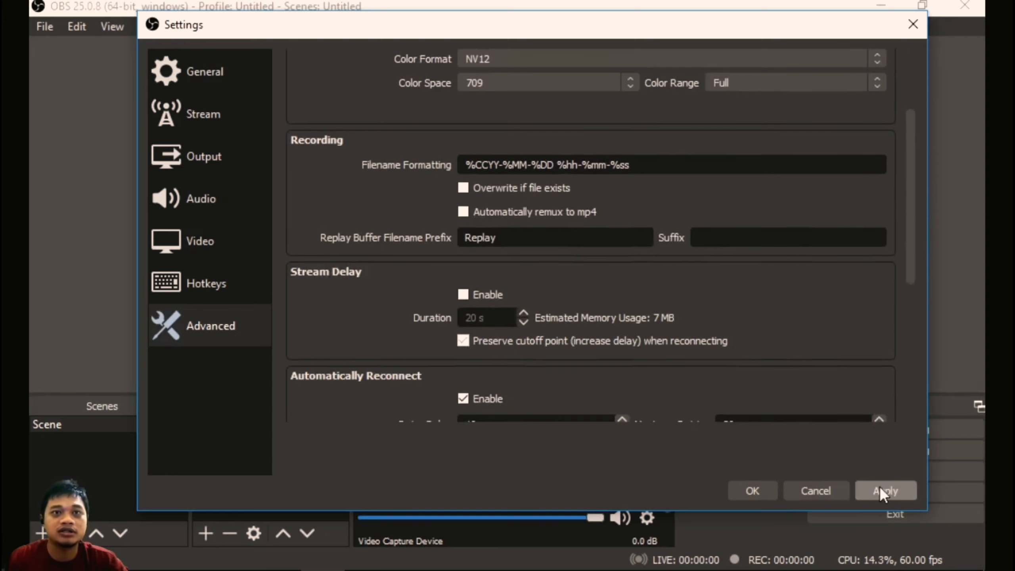
click(884, 492)
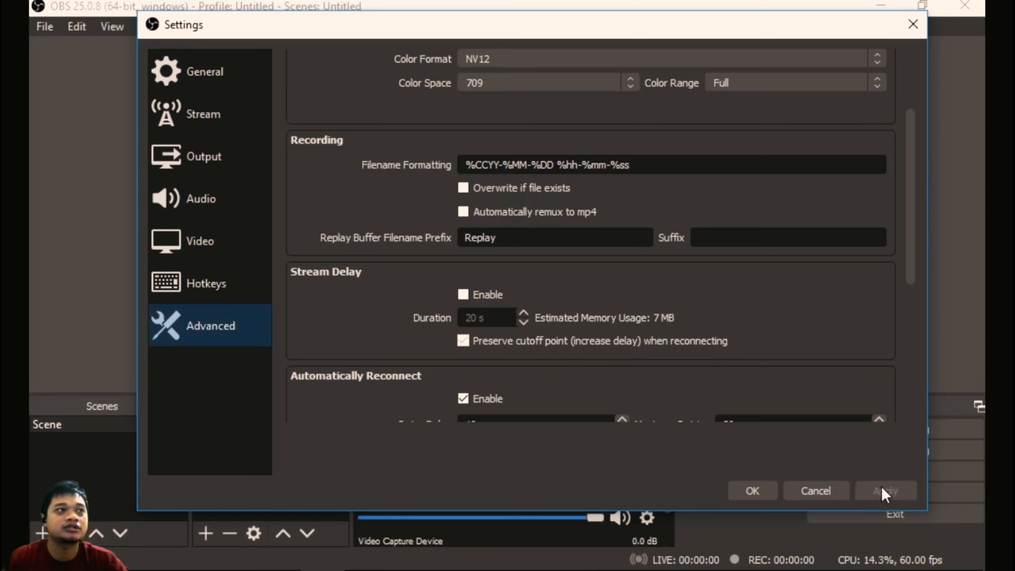
- Confirm and close the settings, and open the filters of the Video Capture Device source
click(749, 489)
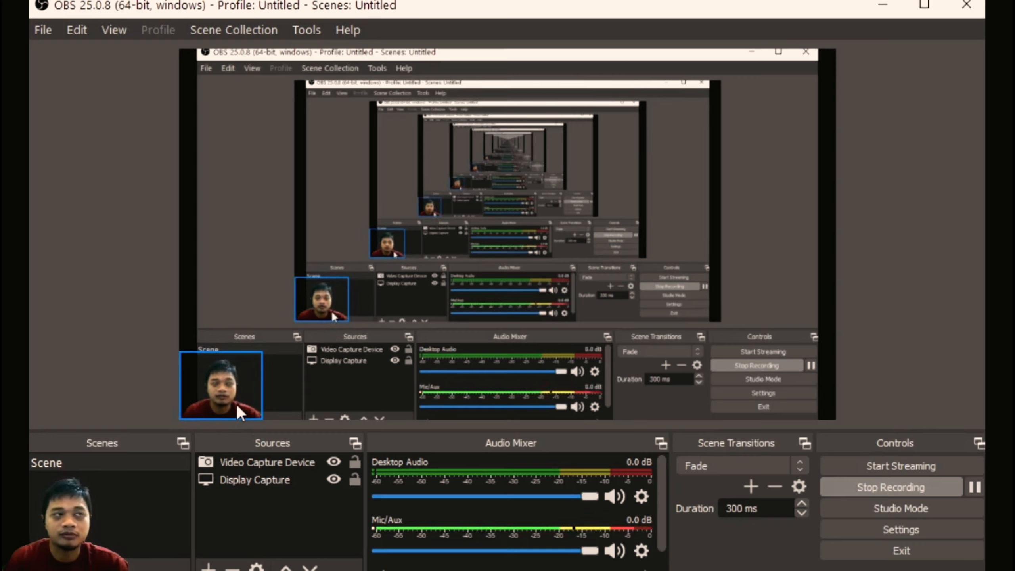
click(271, 462)
click(267, 500)
click(270, 465)
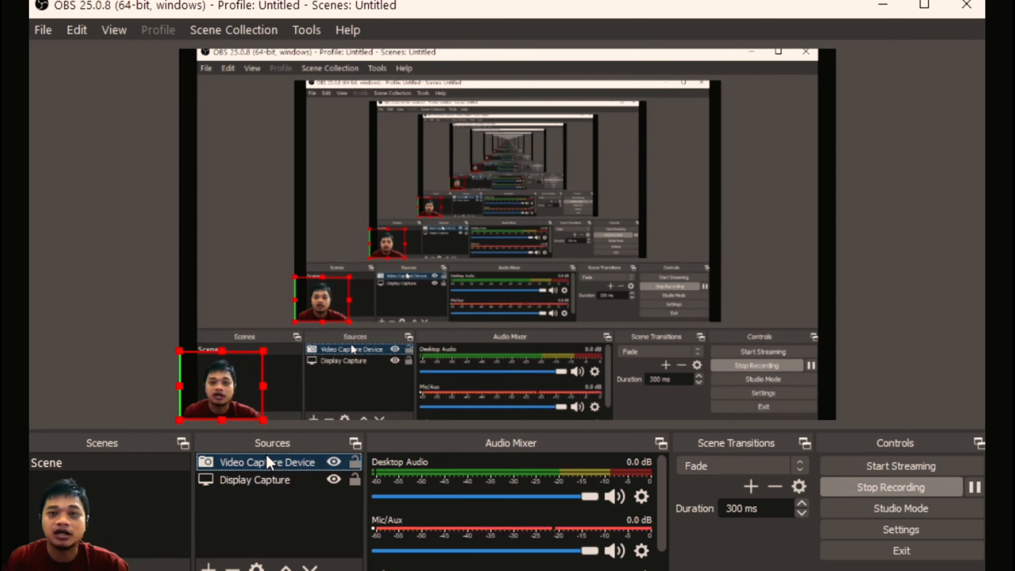
right_click(268, 463)
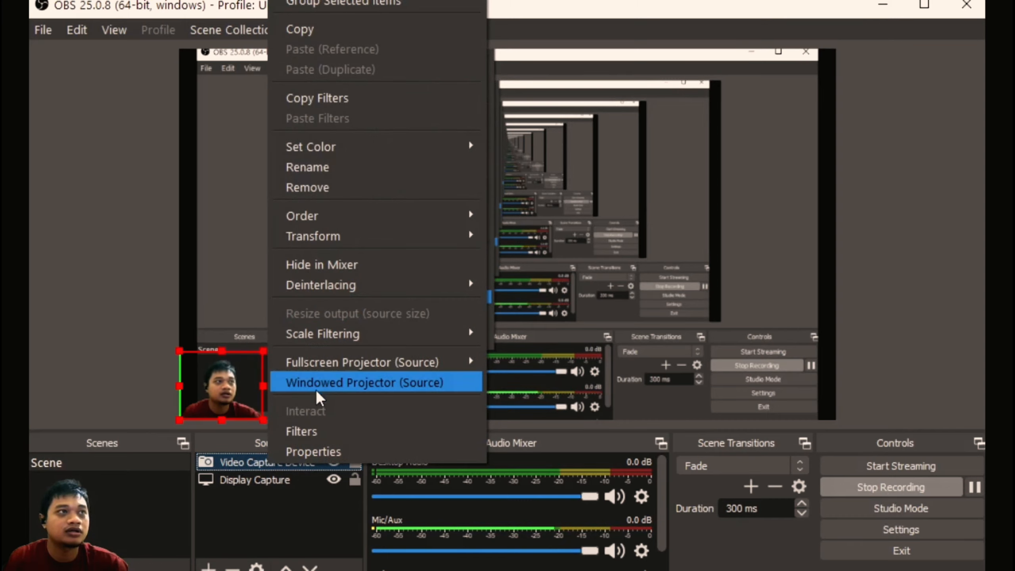
click(324, 431)
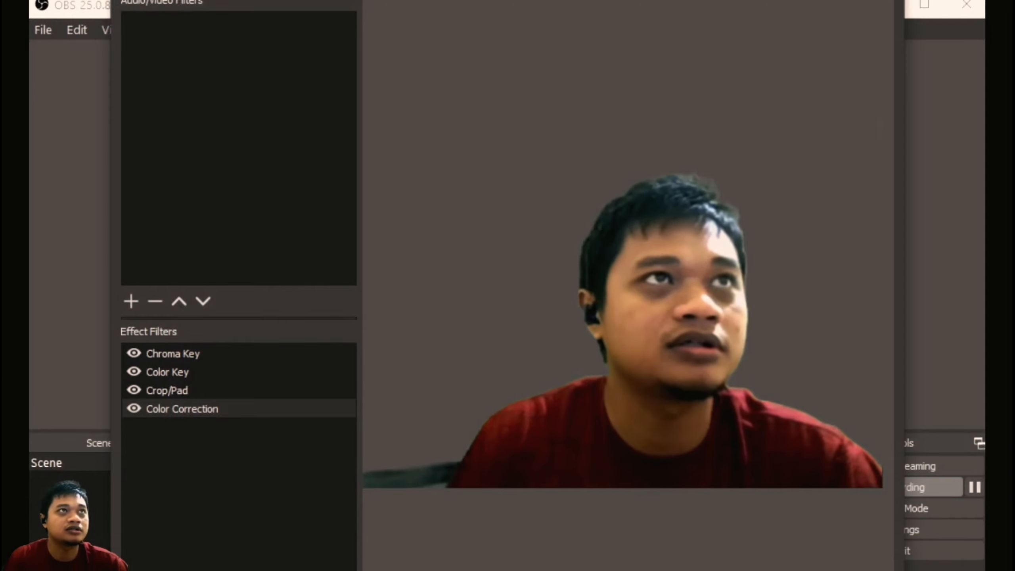
drag(440, 0, 476, 1)
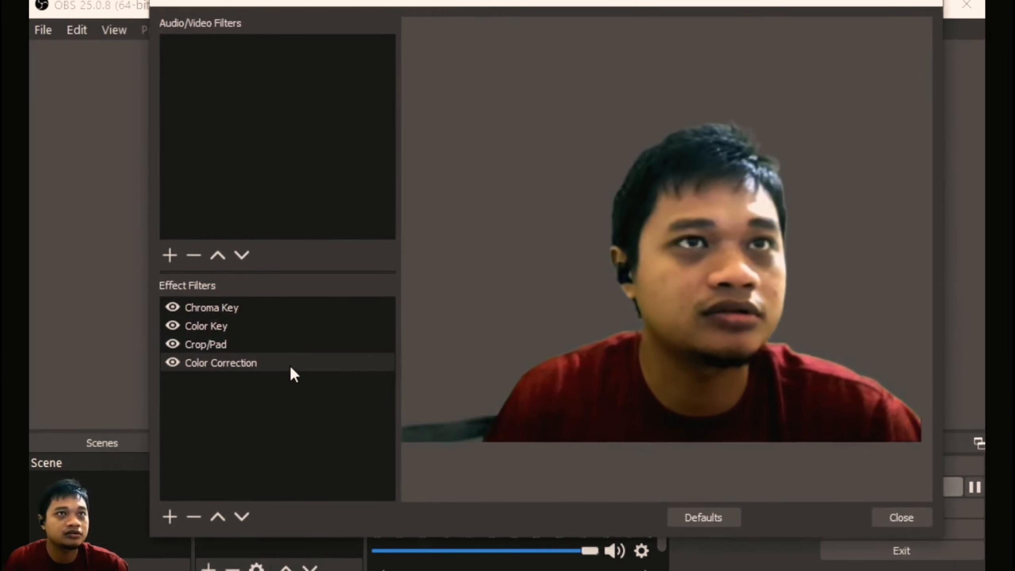
- Select the Crop/Pad effect filter and look through the effect filter types that can be added
click(213, 346)
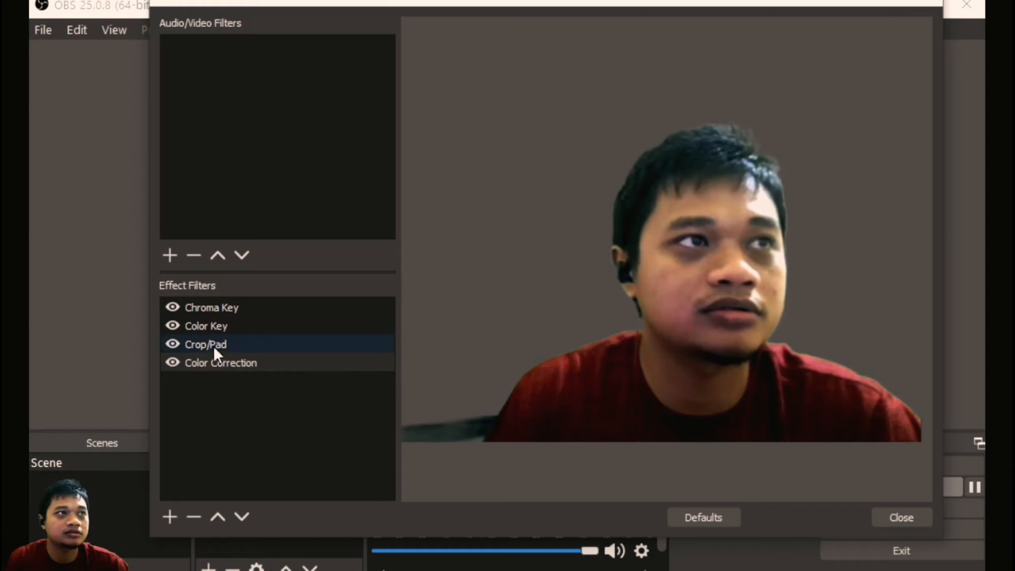
click(170, 517)
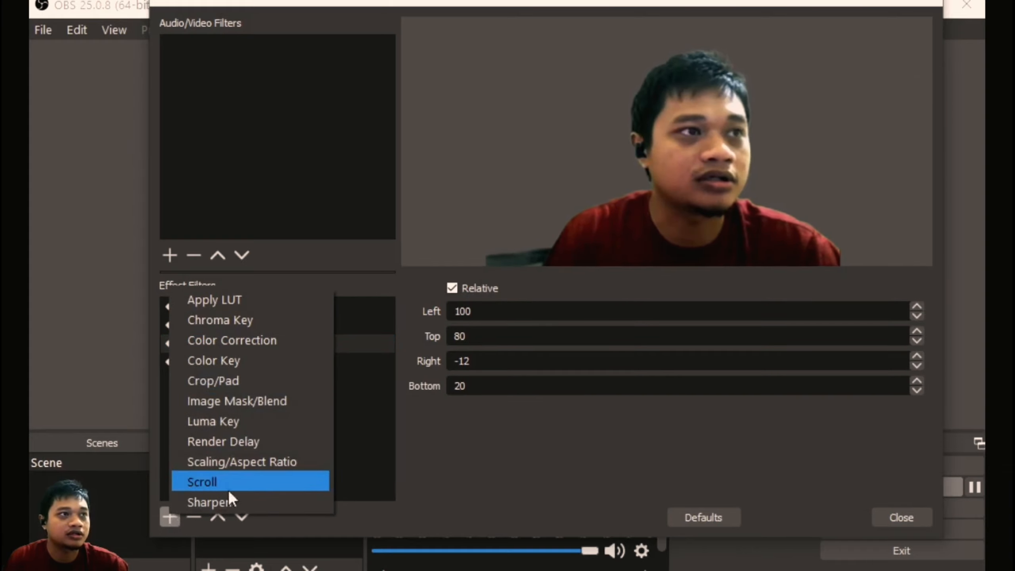
click(372, 423)
click(170, 515)
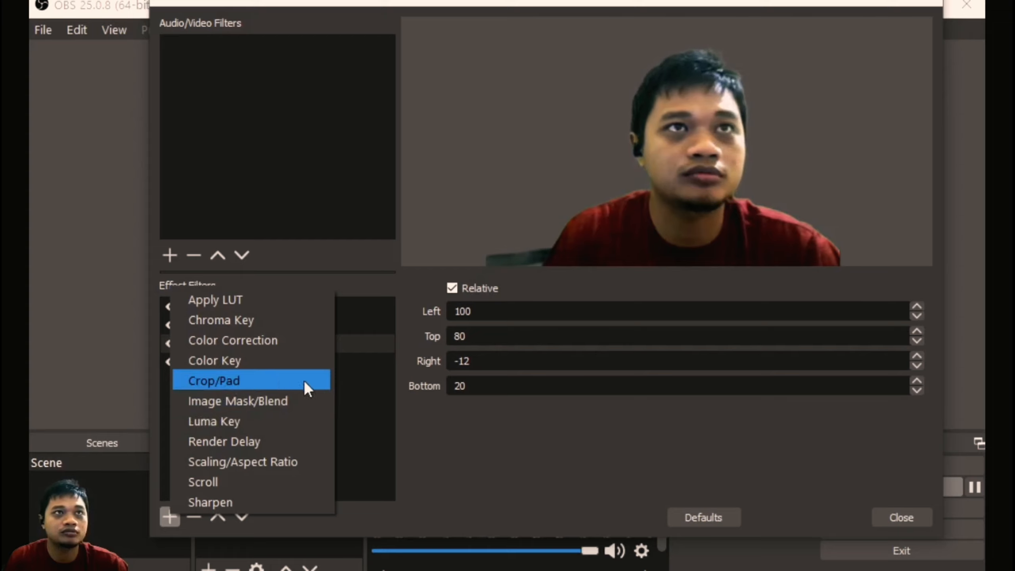
click(356, 397)
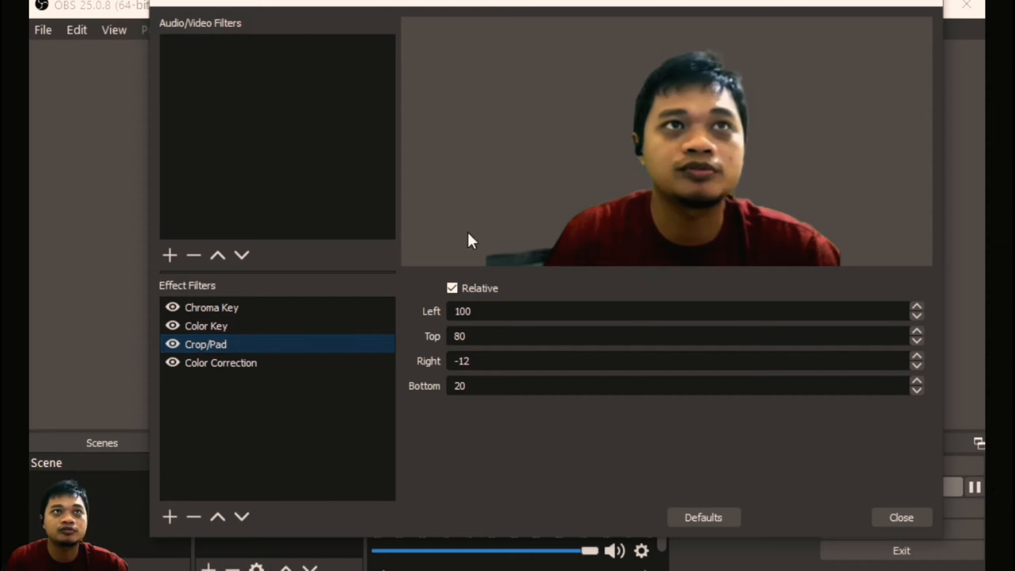
- Compare the webcam image with the Crop/Pad filter off and on, and review its Left, Top, Right and Bottom values
click(172, 343)
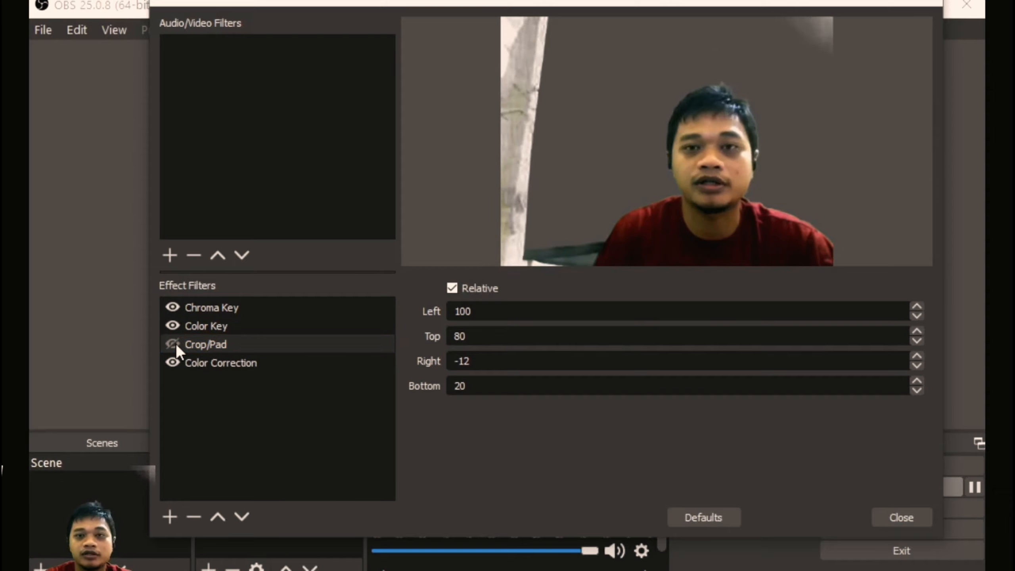
click(176, 343)
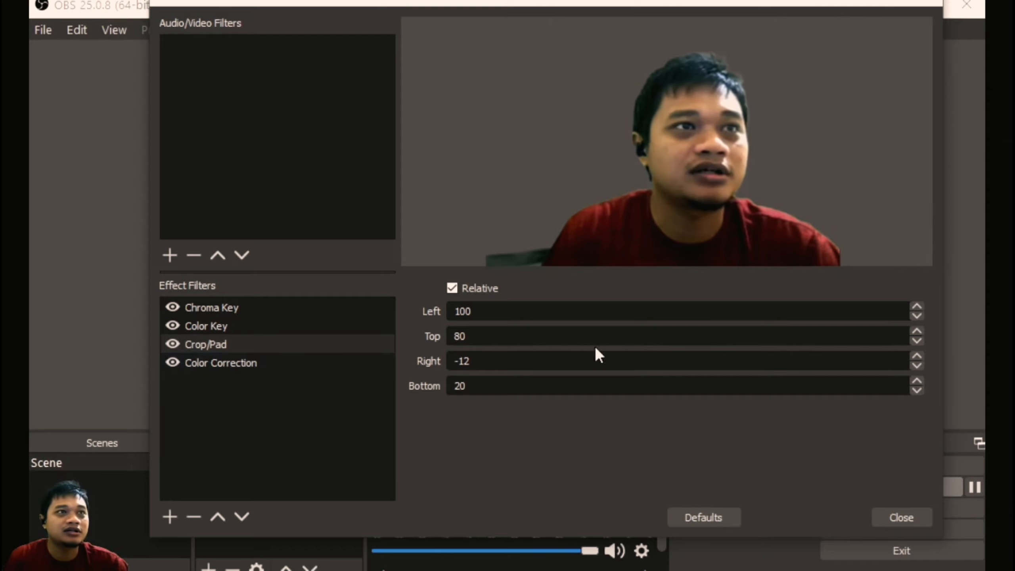
drag(473, 311, 444, 315)
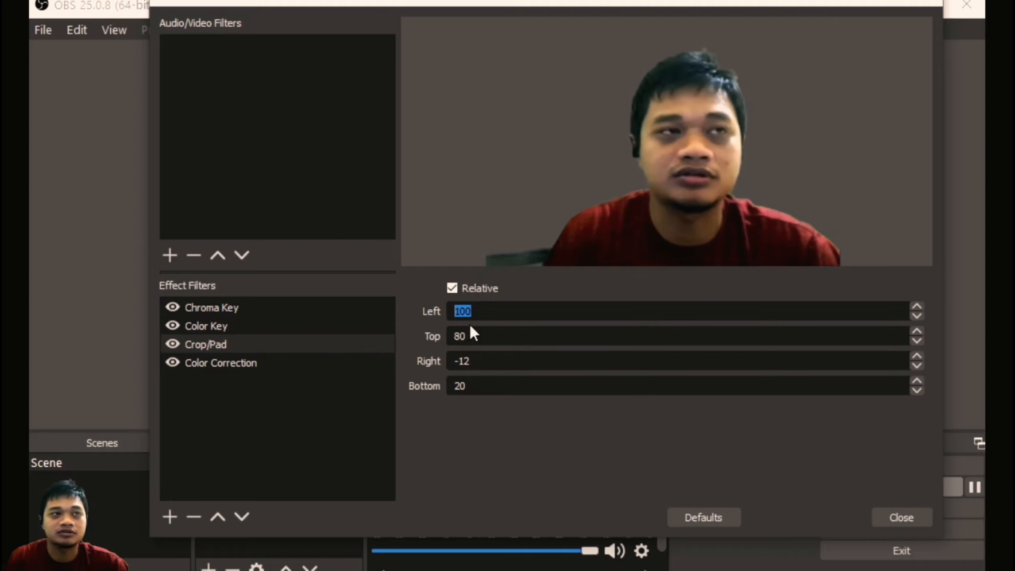
drag(472, 336, 433, 348)
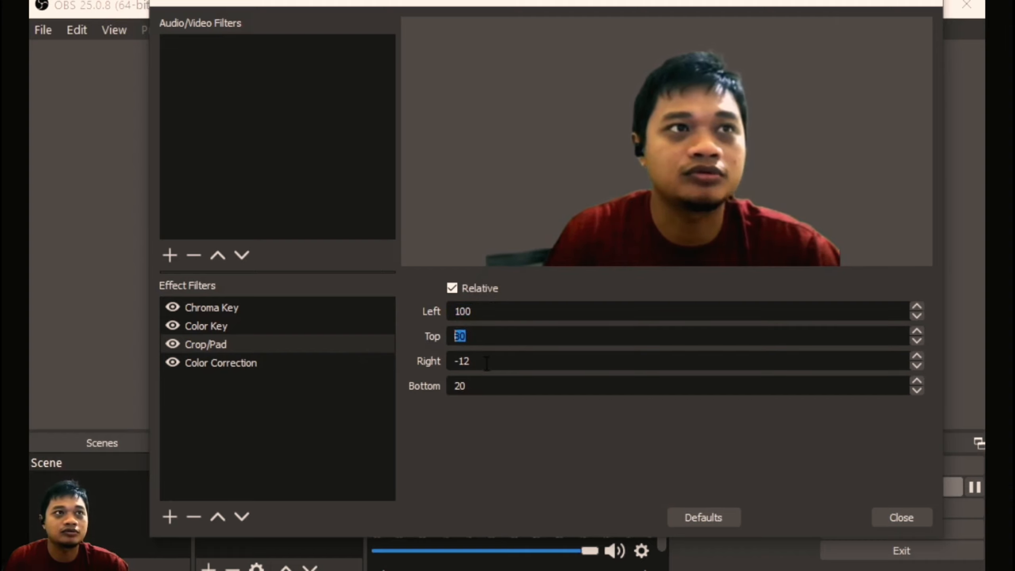
drag(480, 360, 434, 388)
click(510, 301)
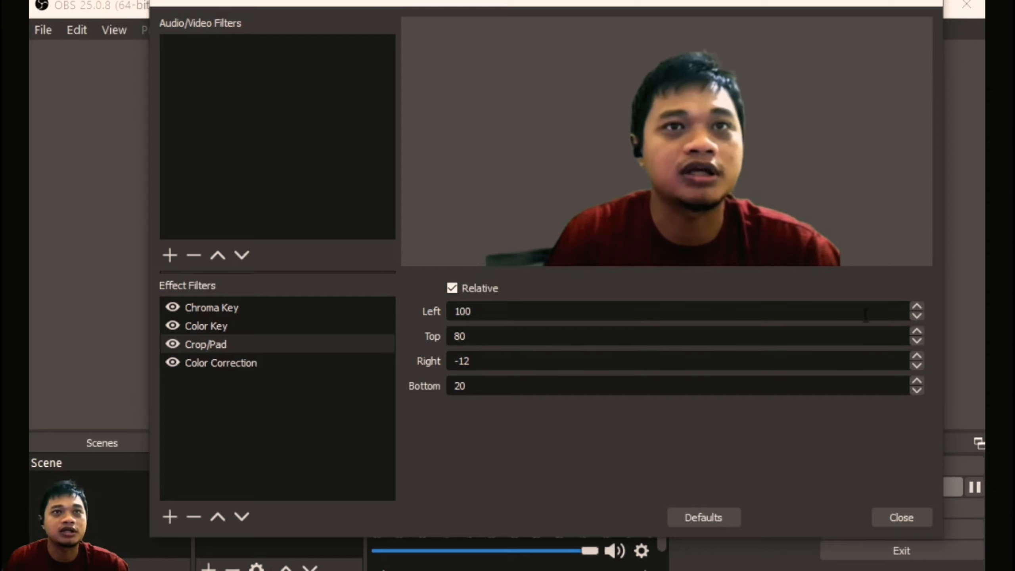
- Set the Crop/Pad filter's Left value to 110
click(917, 306)
click(917, 306)
click(916, 306)
click(917, 306)
click(917, 306)
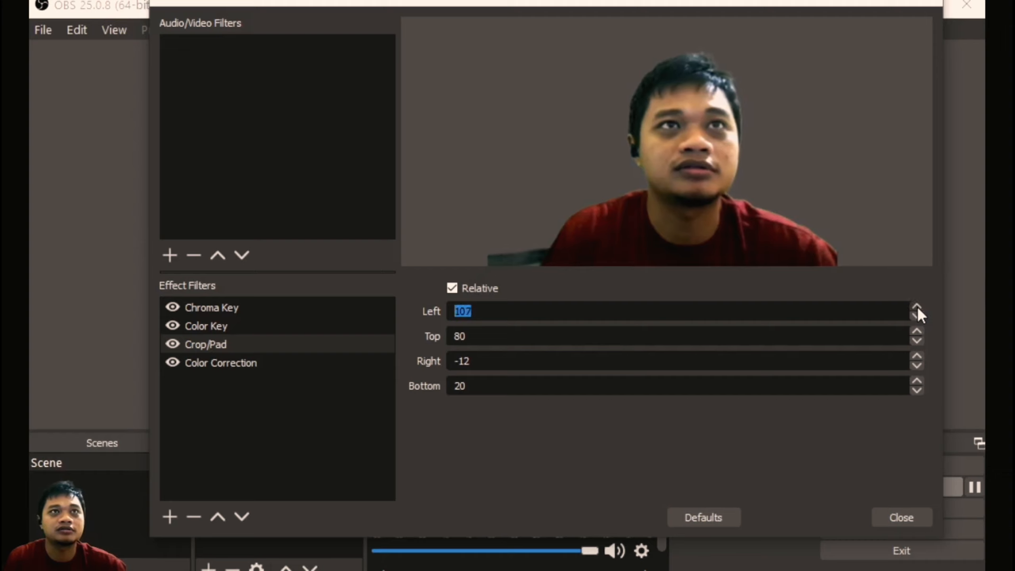
click(916, 306)
click(917, 306)
click(917, 306)
click(917, 306)
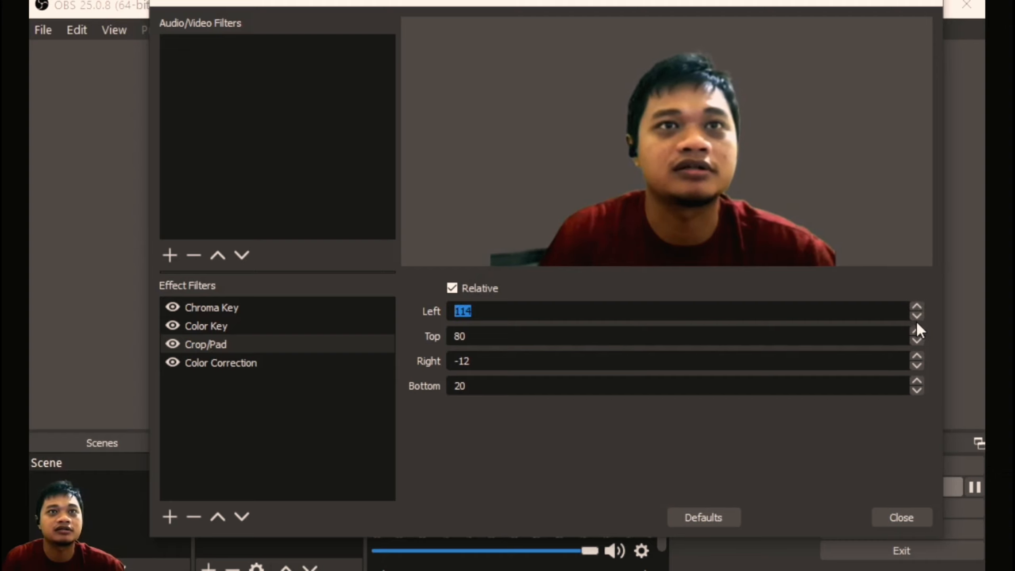
click(917, 317)
click(917, 316)
click(916, 317)
click(917, 317)
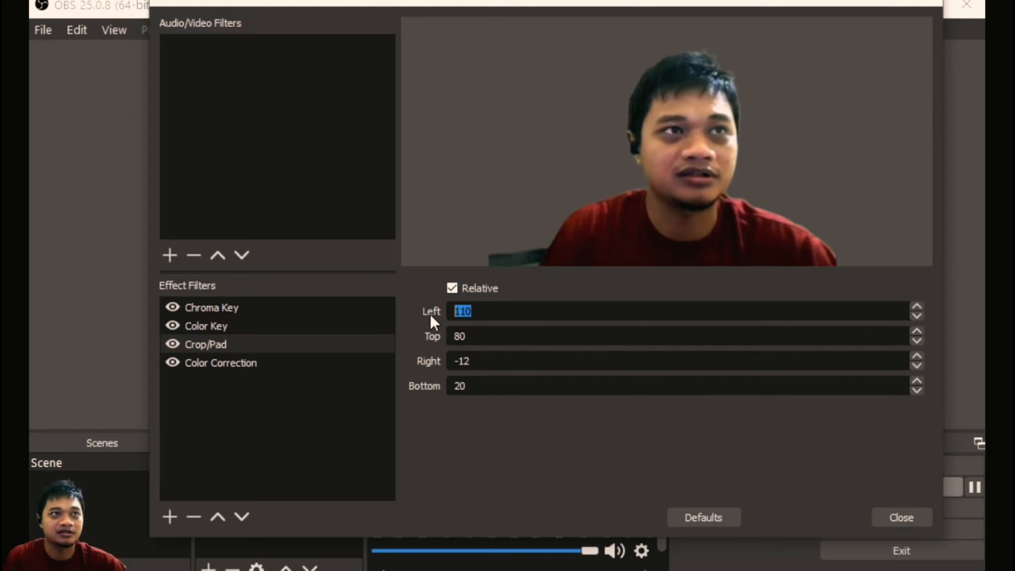
- Try a Left crop of 0 in the Crop/Pad filter and restore it to 110
key(BackSpace)
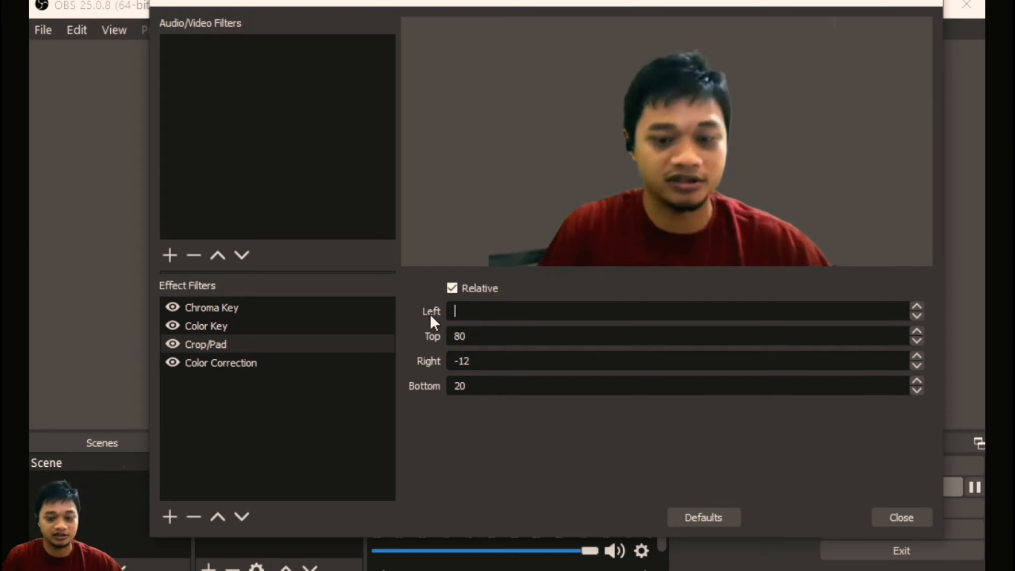
text(0)
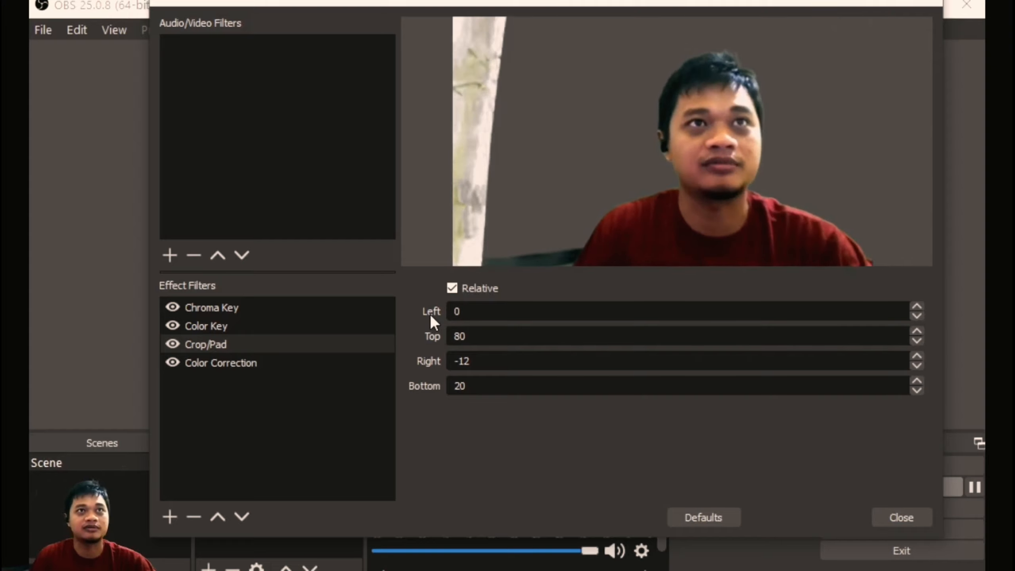
drag(464, 320, 428, 316)
text(11)
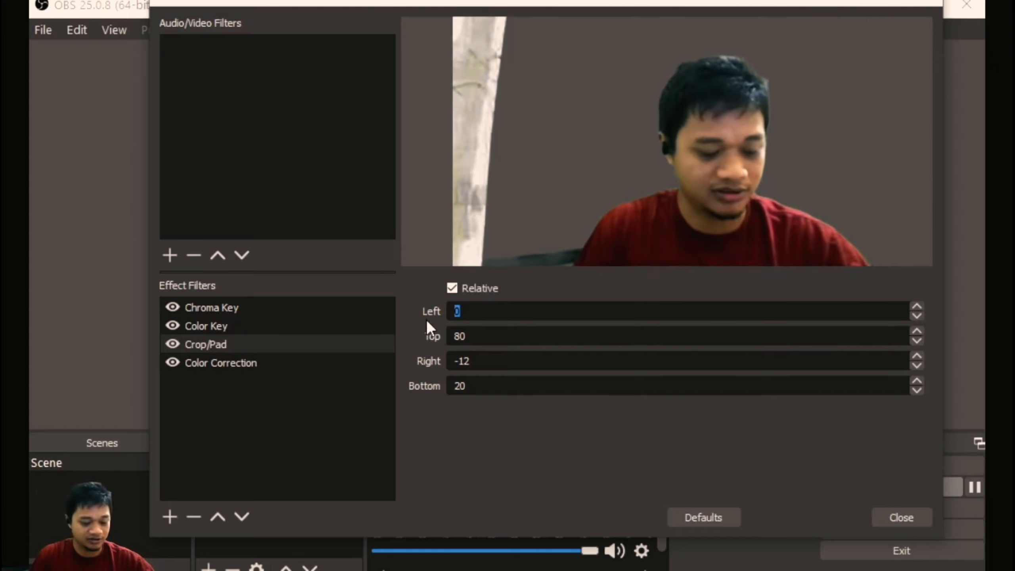
text(0)
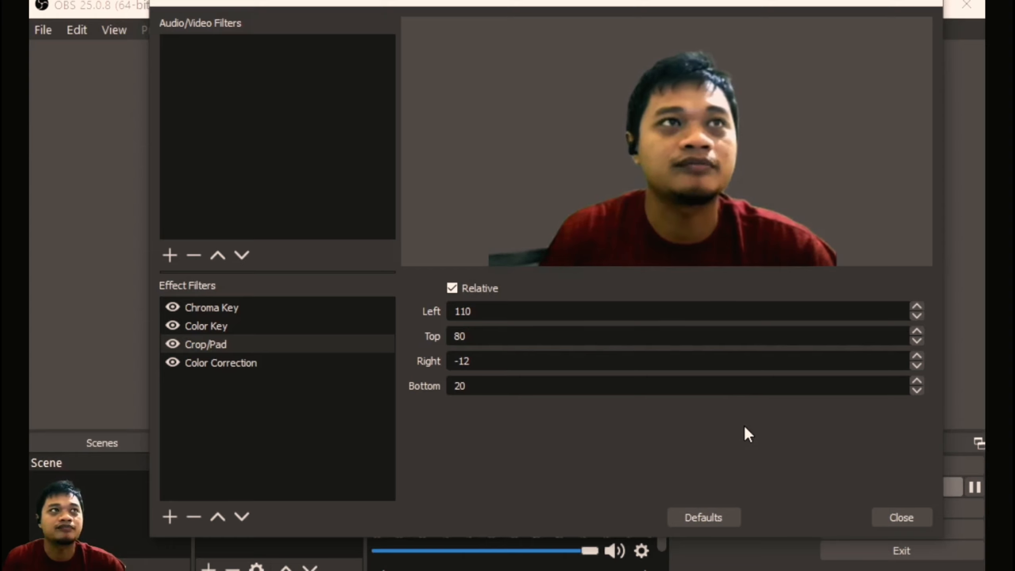
- Examine the settings of the Color Correction, Chroma Key, Color Key and Crop/Pad filters on the webcam source
click(208, 364)
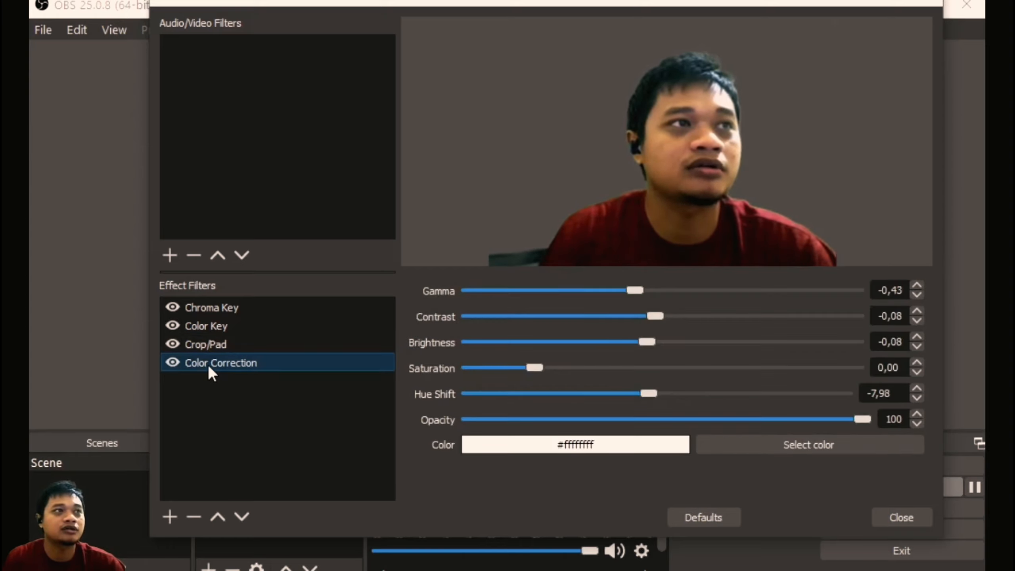
click(211, 307)
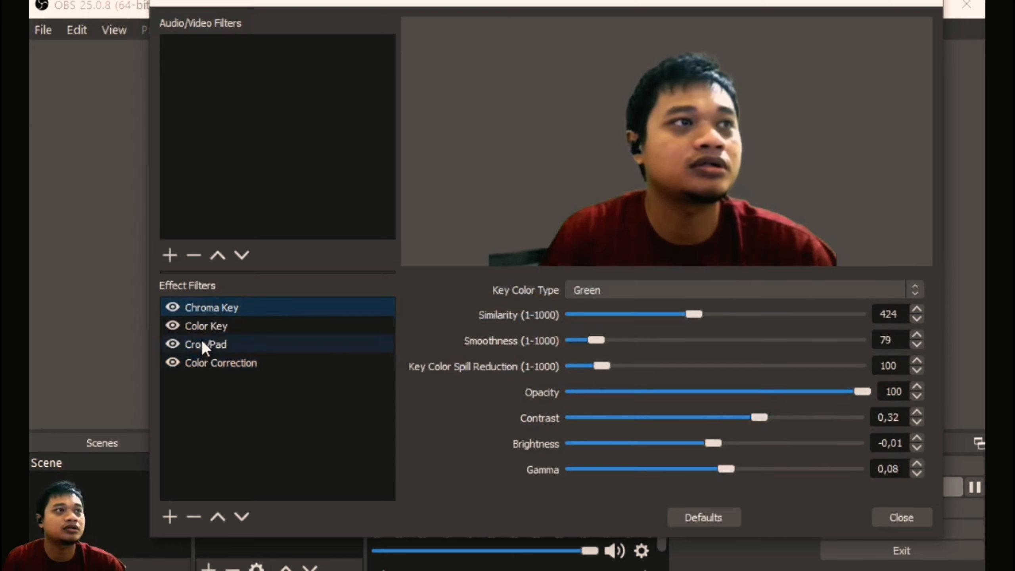
click(205, 327)
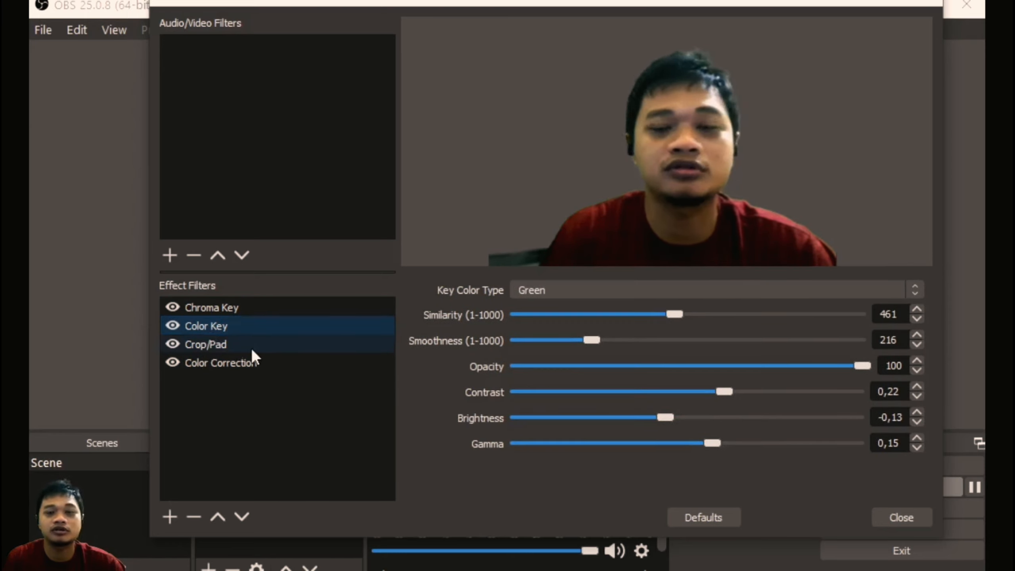
click(209, 307)
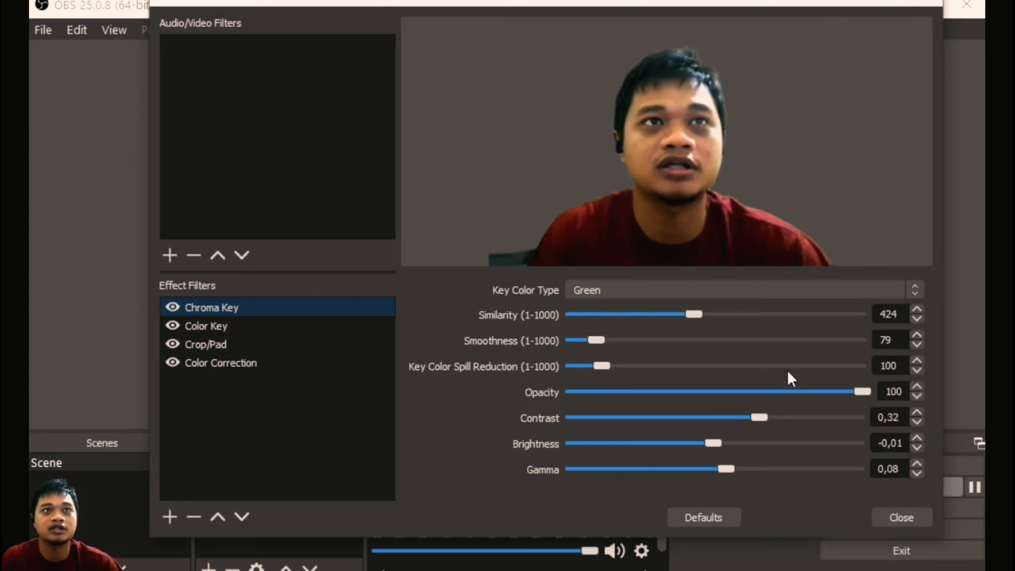
mouse_move(577, 3)
mouse_down()
mouse_move(607, 94)
mouse_move(761, 283)
mouse_move(634, 50)
mouse_move(590, 18)
mouse_up()
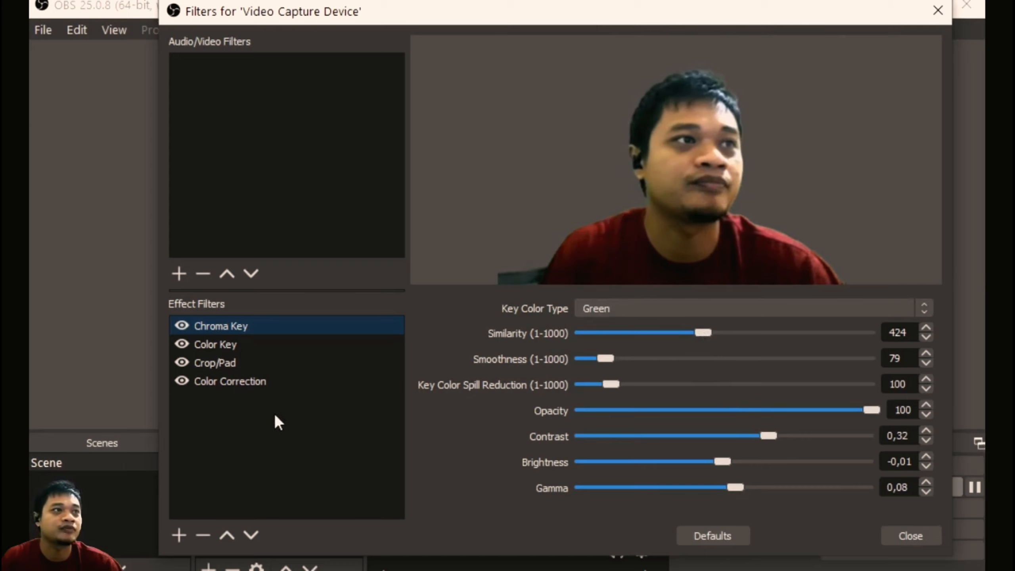
click(222, 382)
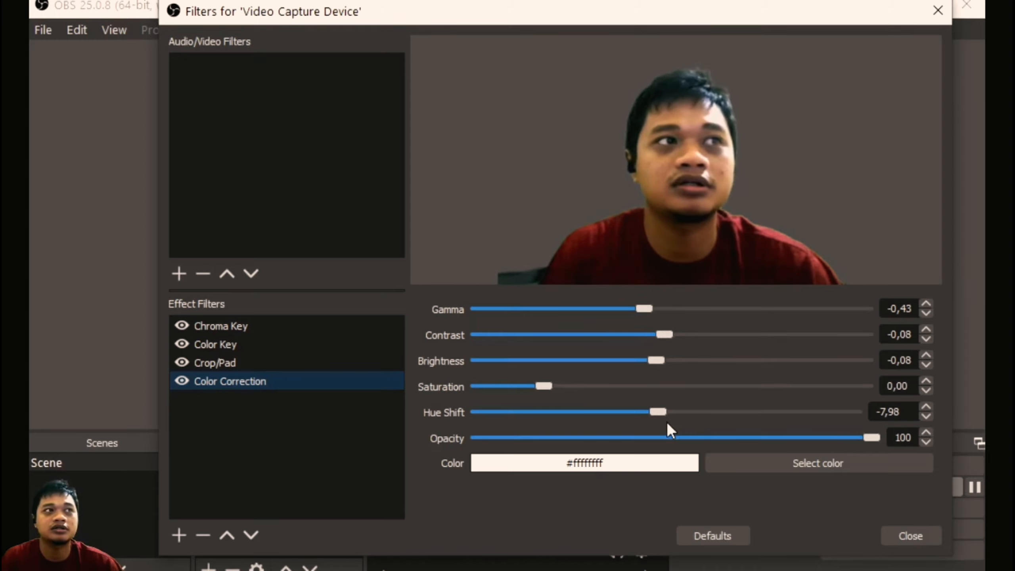
click(218, 346)
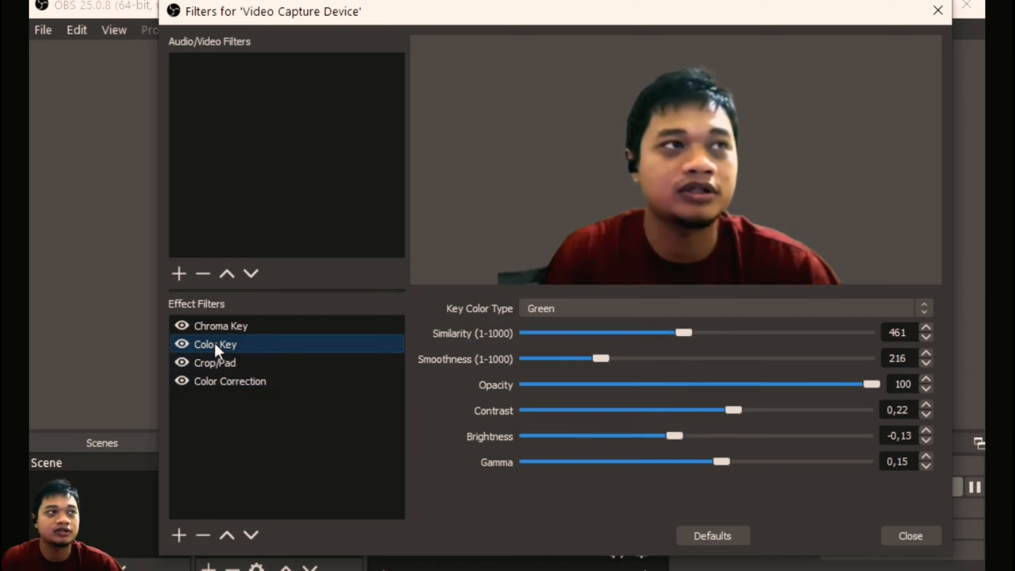
click(218, 325)
click(217, 359)
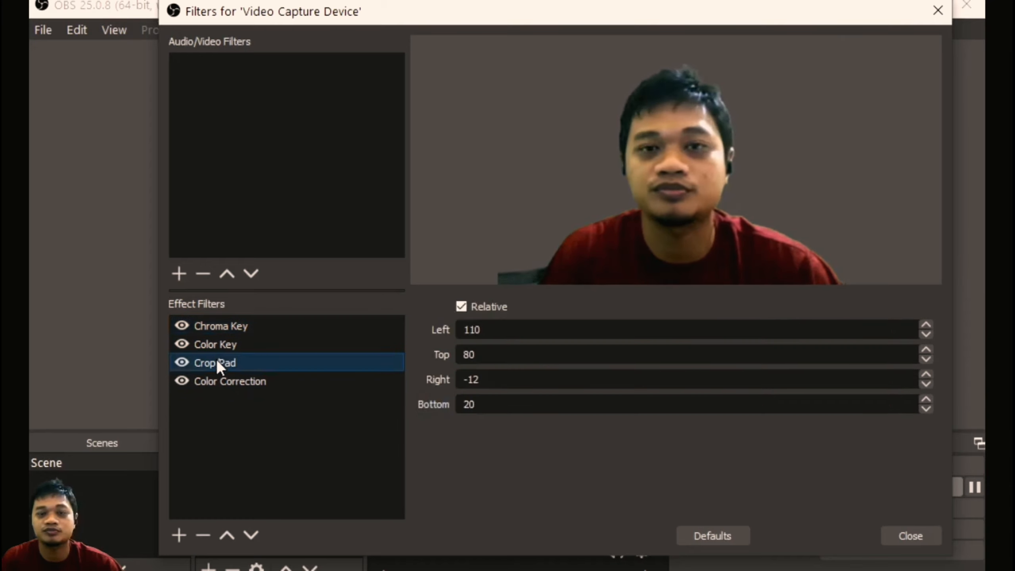
- Compare the webcam image with the Color Key and Color Correction filters off, re-enable both and close the filters
click(180, 351)
click(182, 381)
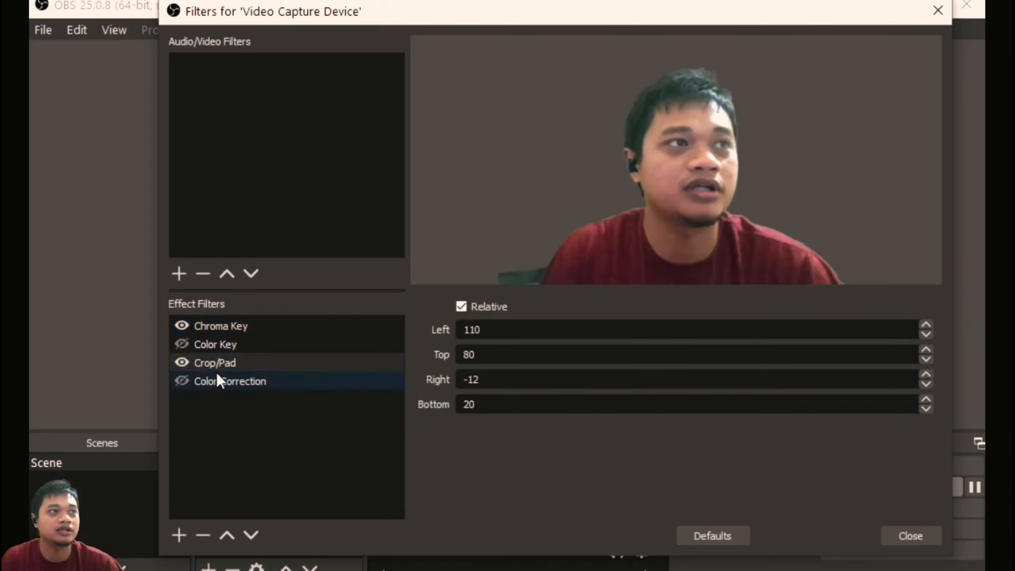
click(179, 381)
click(181, 343)
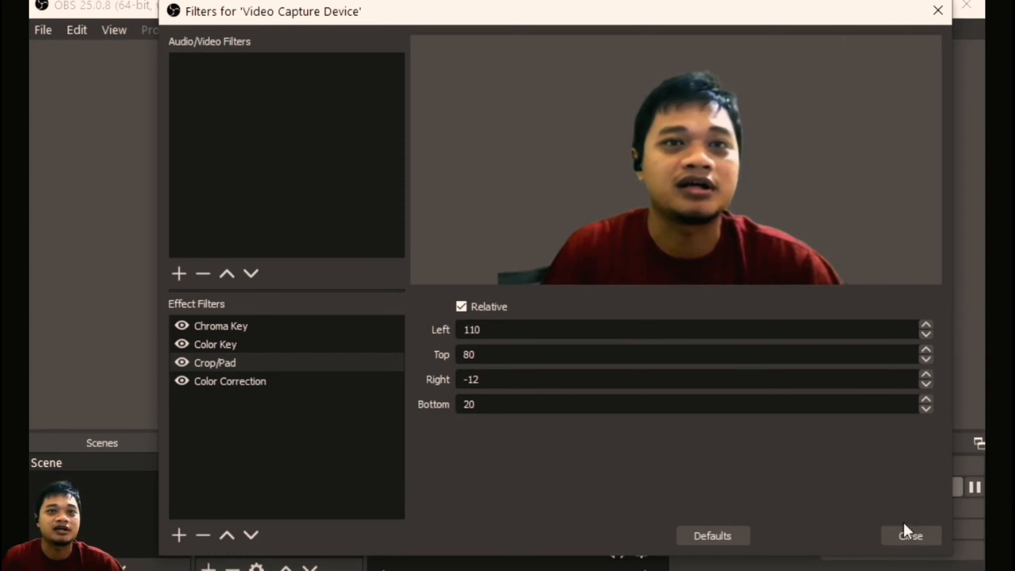
click(908, 532)
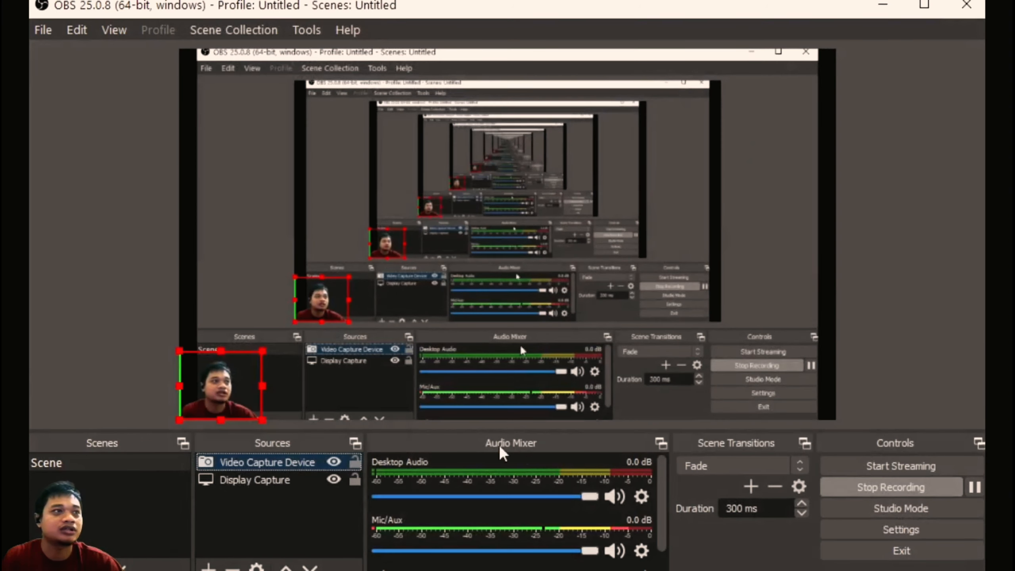
click(905, 351)
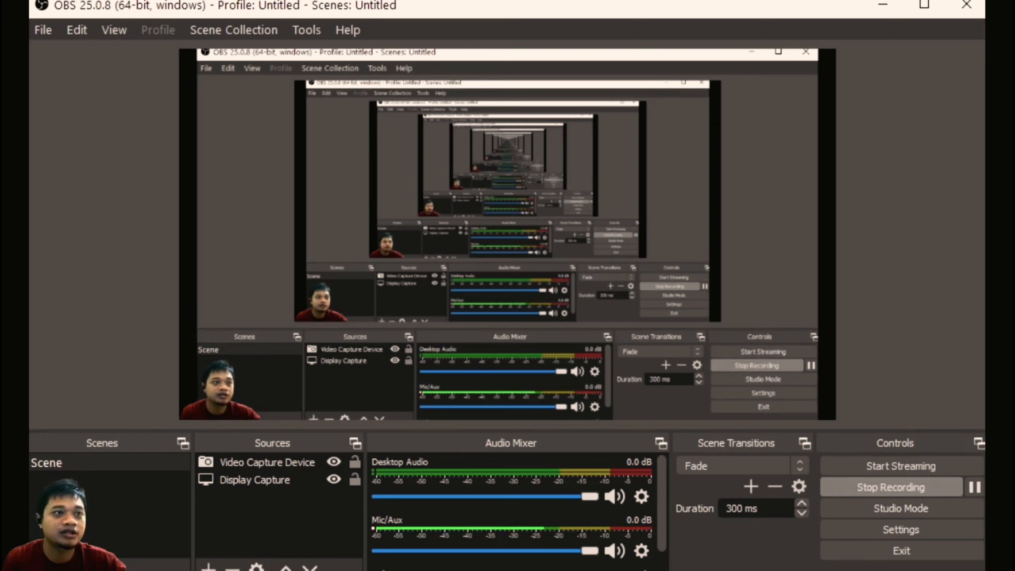
- Switch to the browser showing the Blue Cat's Triple EQ product page and select its web address
mouse_move(274, 570)
click(274, 546)
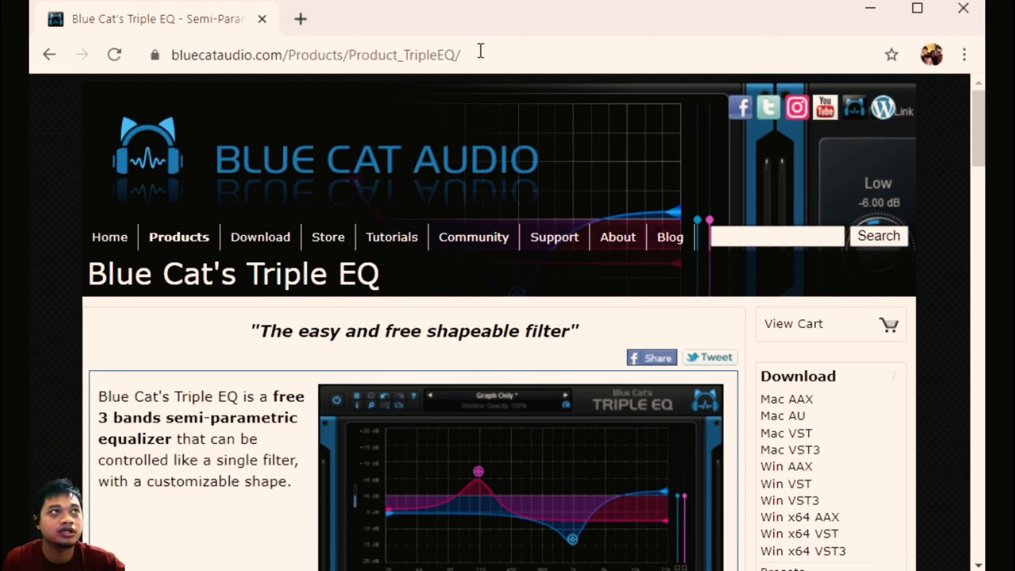
drag(480, 53, 164, 53)
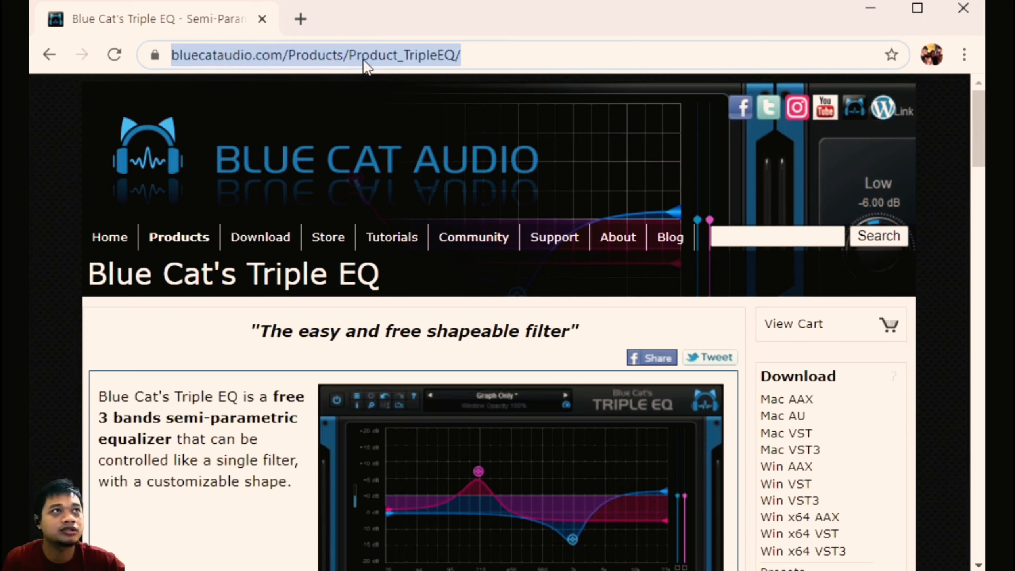
- Search Google in a new browser tab for "bluecat audio bc triple eq" and look through the Blue Cat's Triple EQ product page
click(301, 19)
text(google.com)
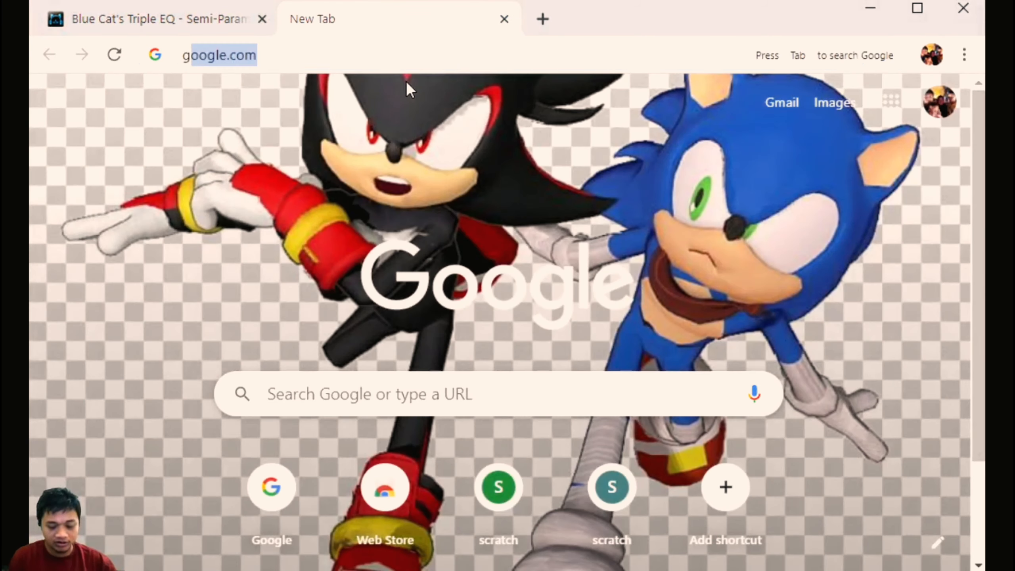
key(Return)
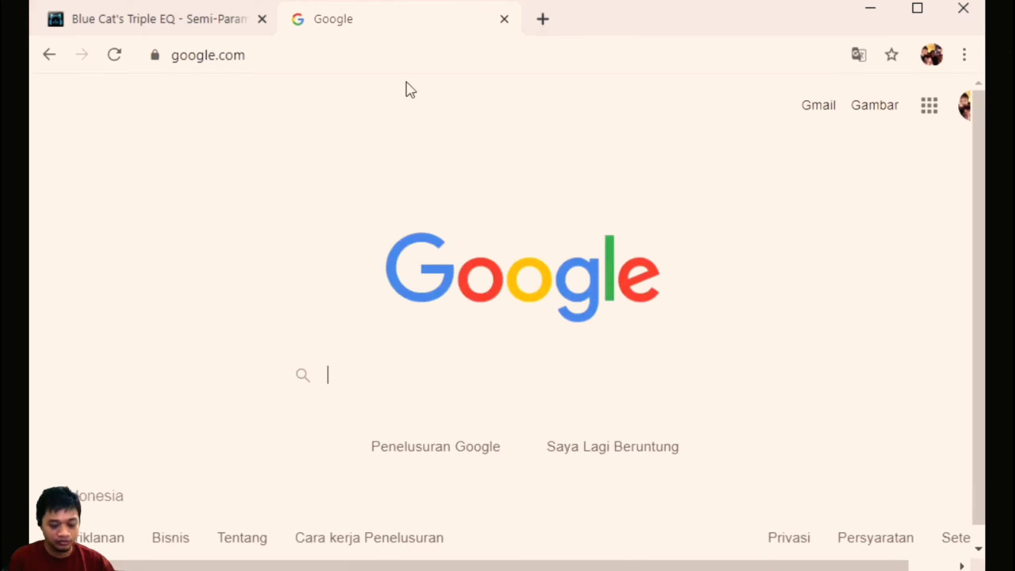
text(bluecat audio bc triple eq)
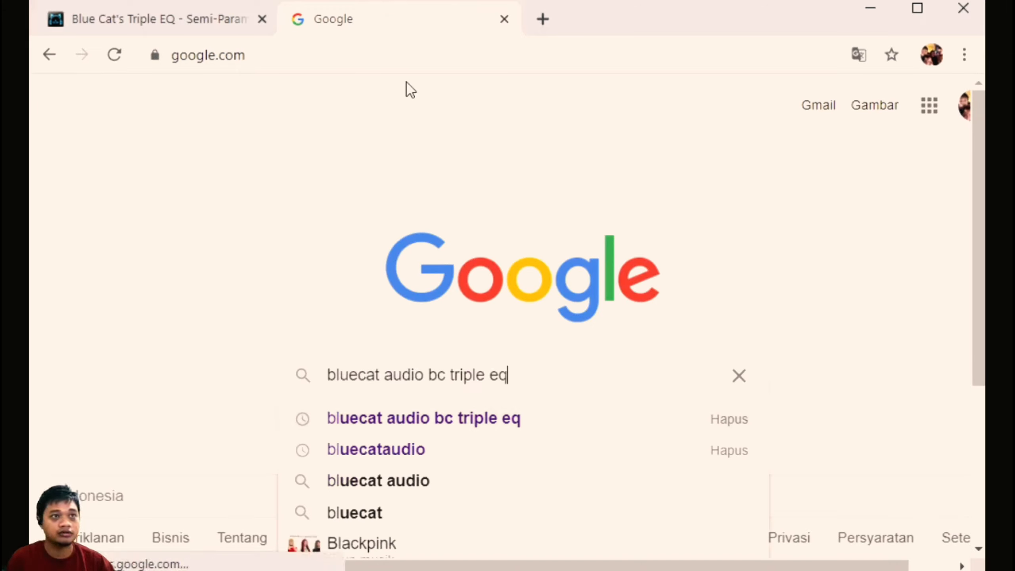
key(Return)
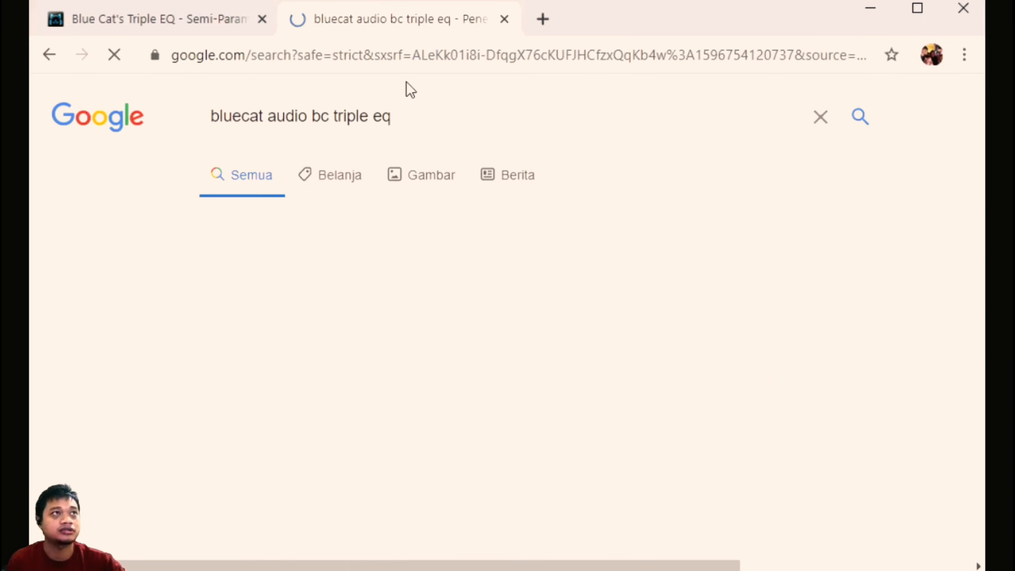
click(399, 334)
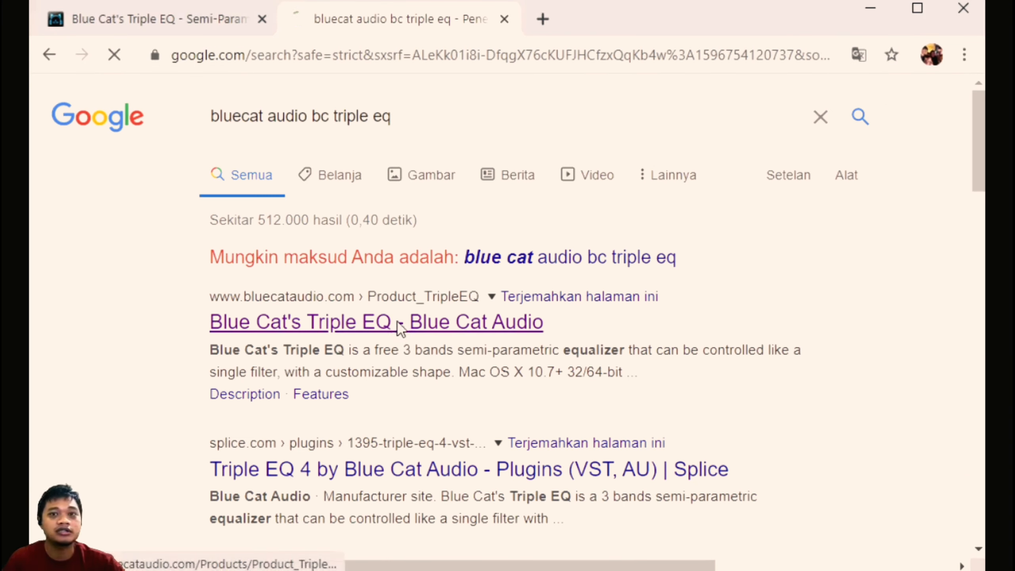
scroll(607, 333, down, 5)
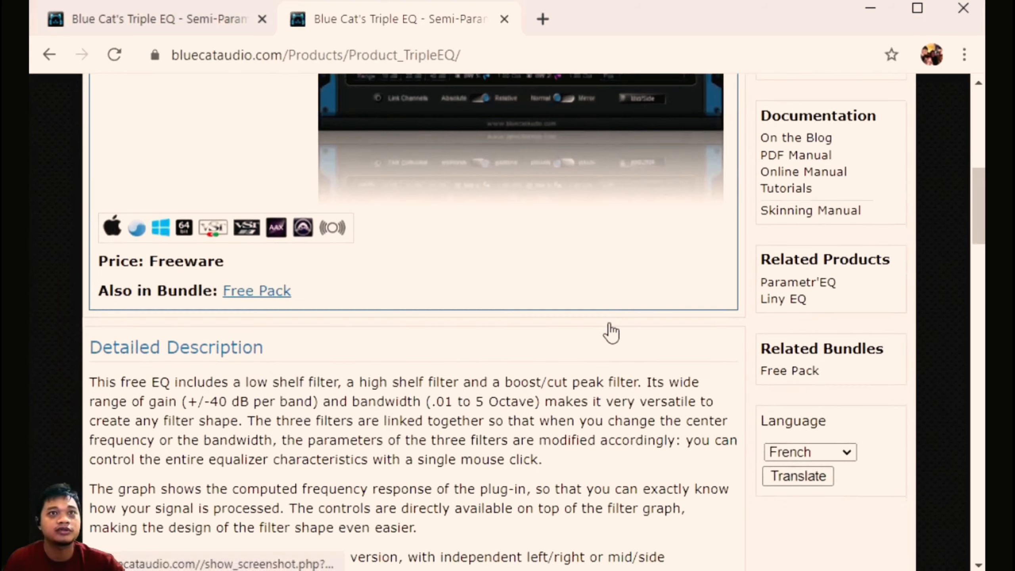
scroll(607, 333, up, 3)
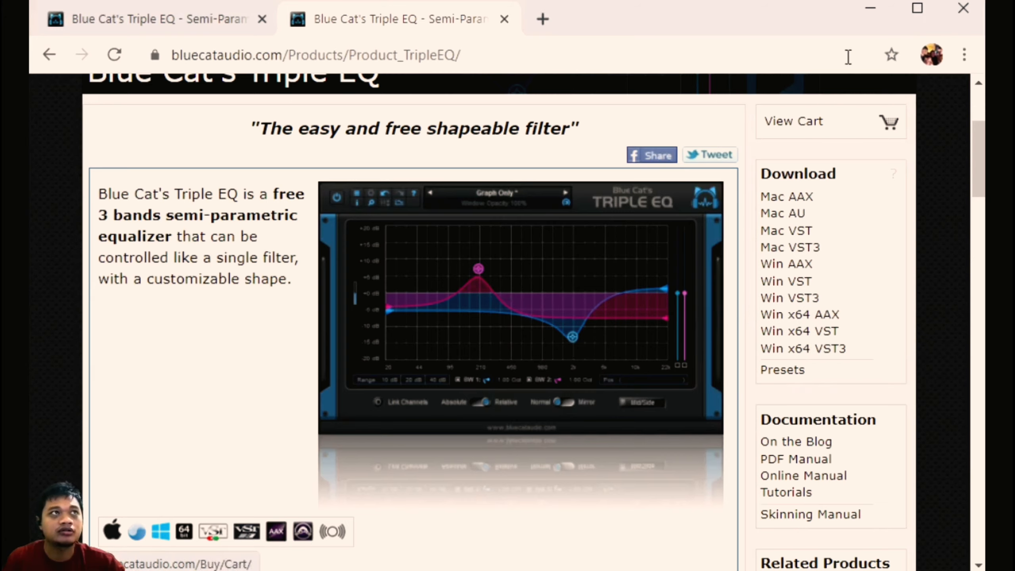
- Install Blue Cat's Triple EQ VST-x64 (v4.31) from the desktop setup file, accepting the license and the folder C:\Program Files\vstplugins\
click(869, 8)
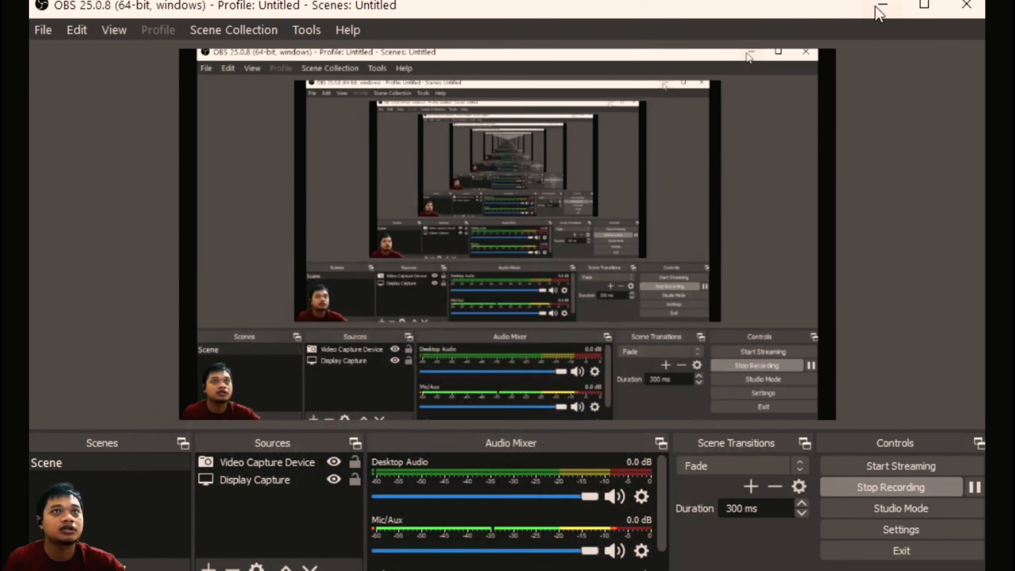
click(879, 6)
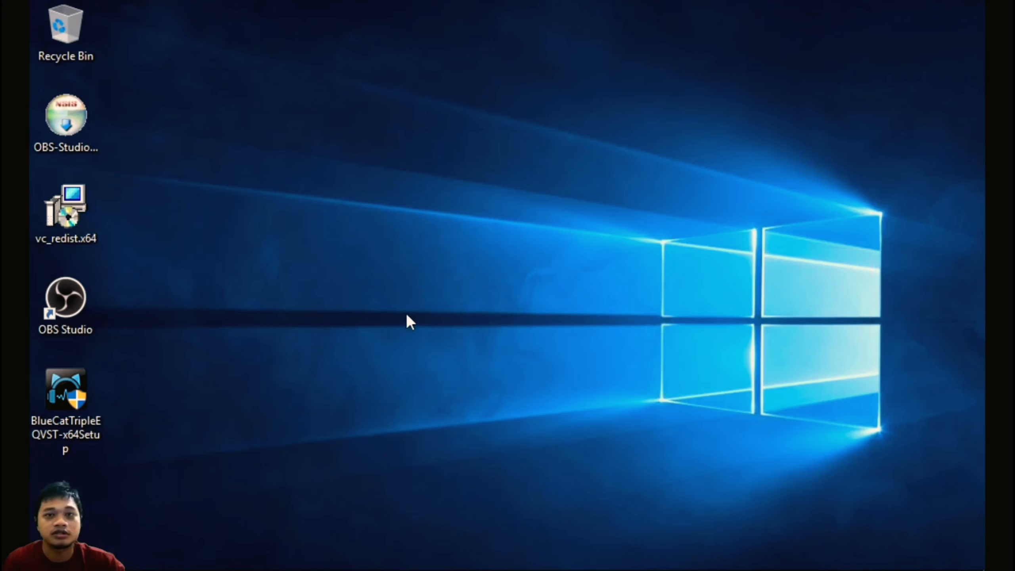
click(83, 414)
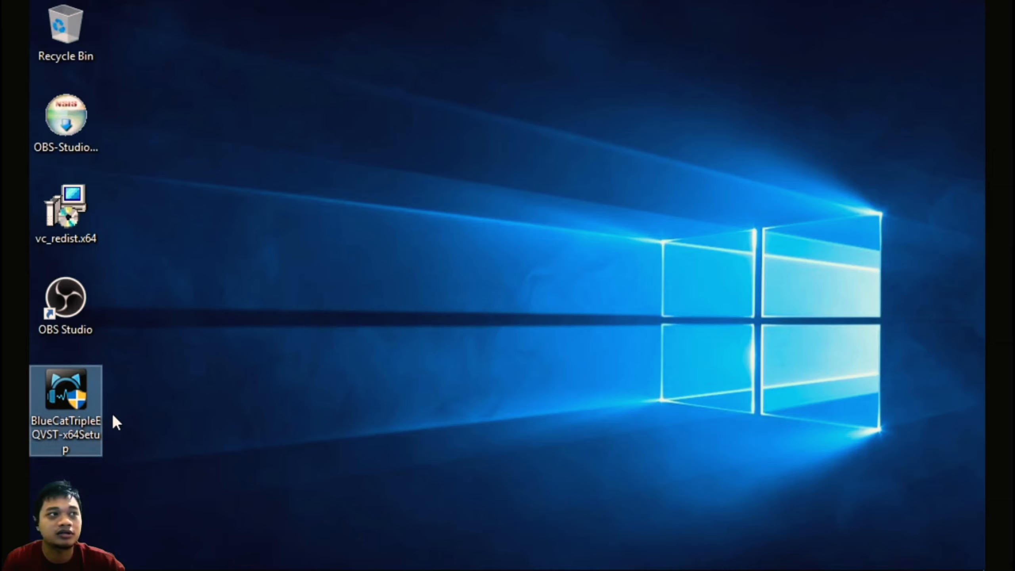
double_click(77, 424)
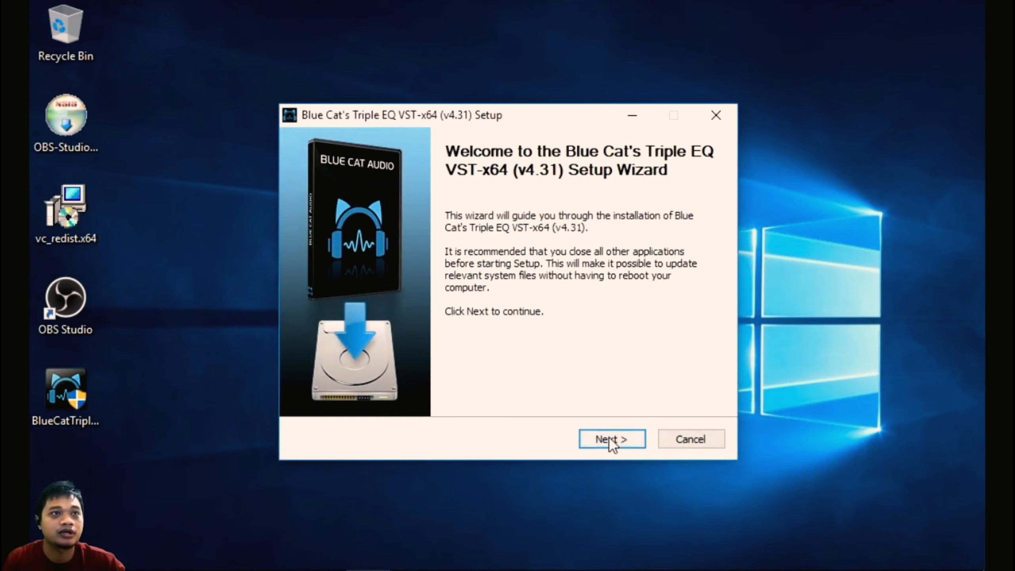
click(611, 440)
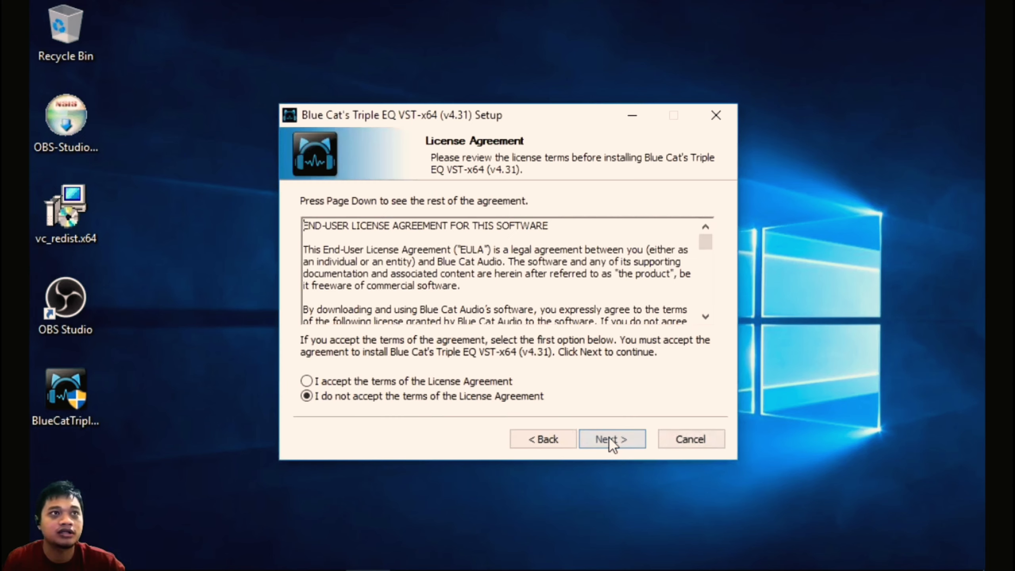
click(432, 381)
click(630, 438)
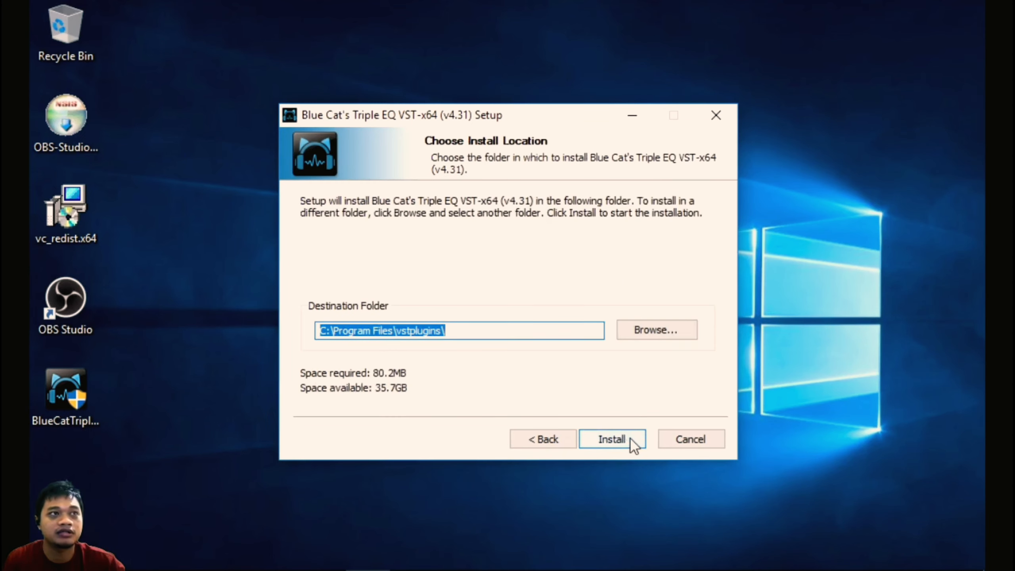
click(631, 439)
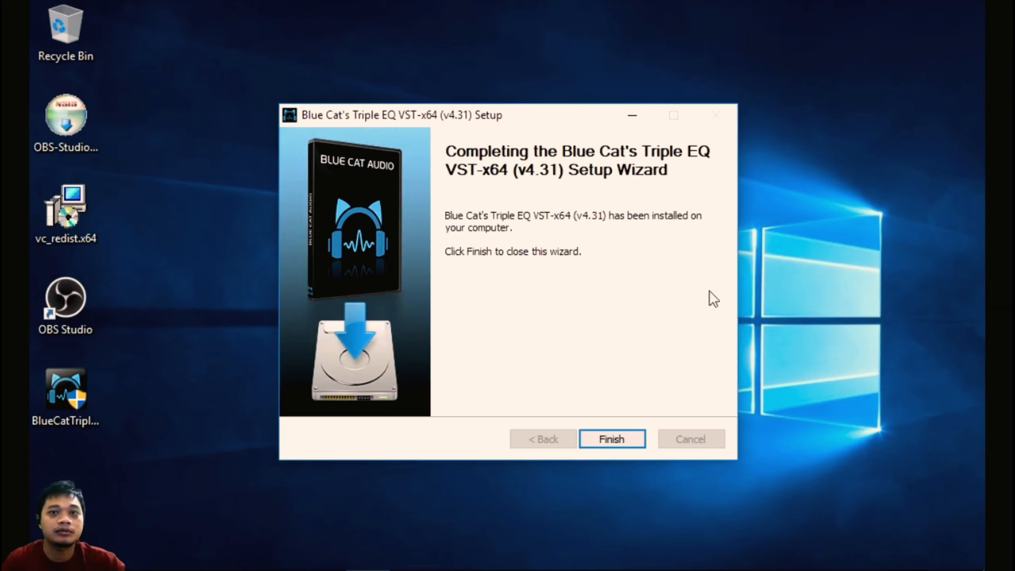
click(611, 440)
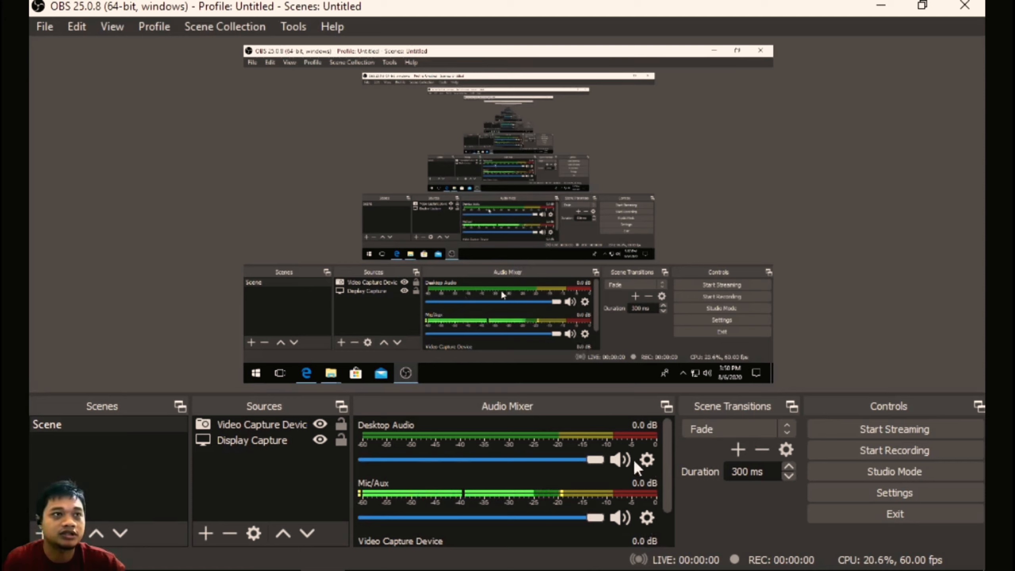
- Try muting Desktop Audio in the Audio Mixer and unmute it again
mouse_move(665, 448)
mouse_down()
mouse_move(666, 502)
mouse_move(668, 438)
mouse_up()
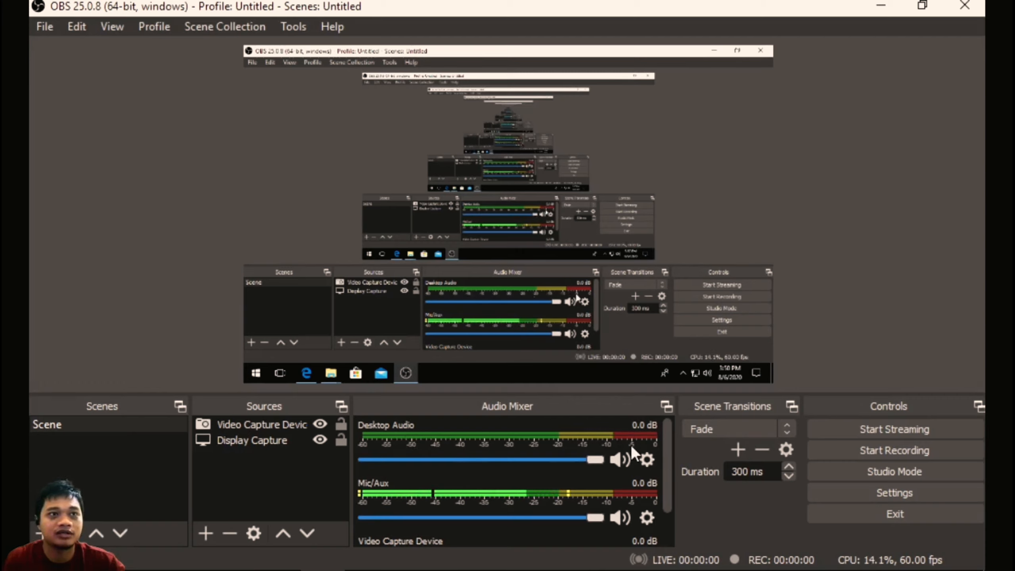
click(622, 457)
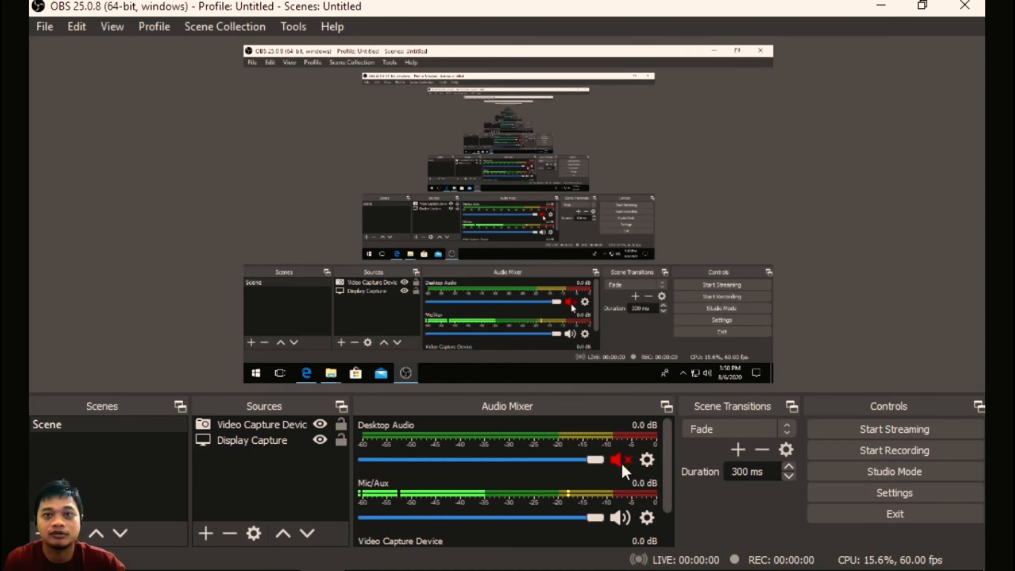
click(622, 464)
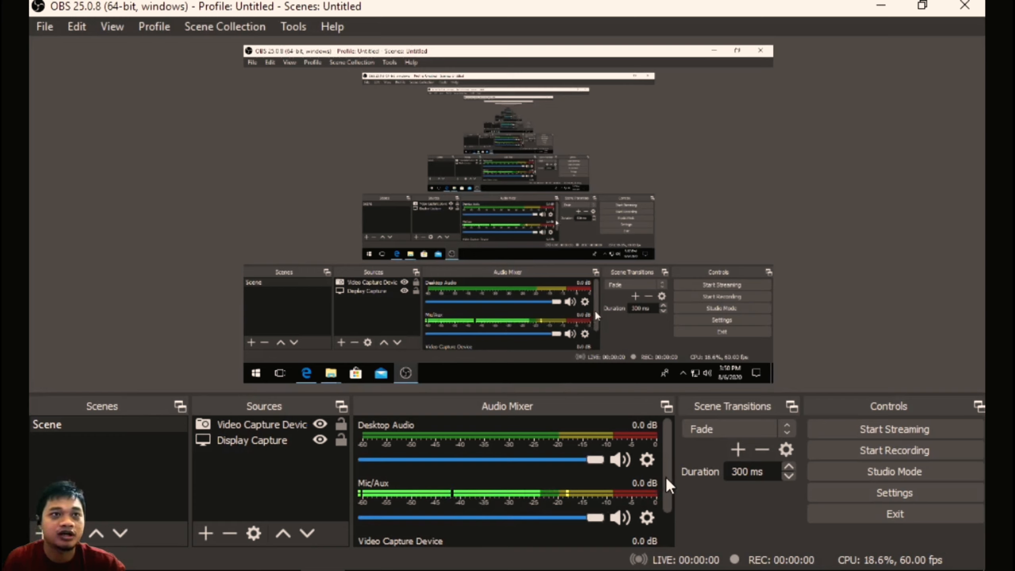
- Open the audio filters of the Mic/Aux source and reposition the filter window so its controls are reachable
mouse_move(667, 477)
mouse_down()
mouse_move(666, 499)
mouse_move(668, 468)
mouse_up()
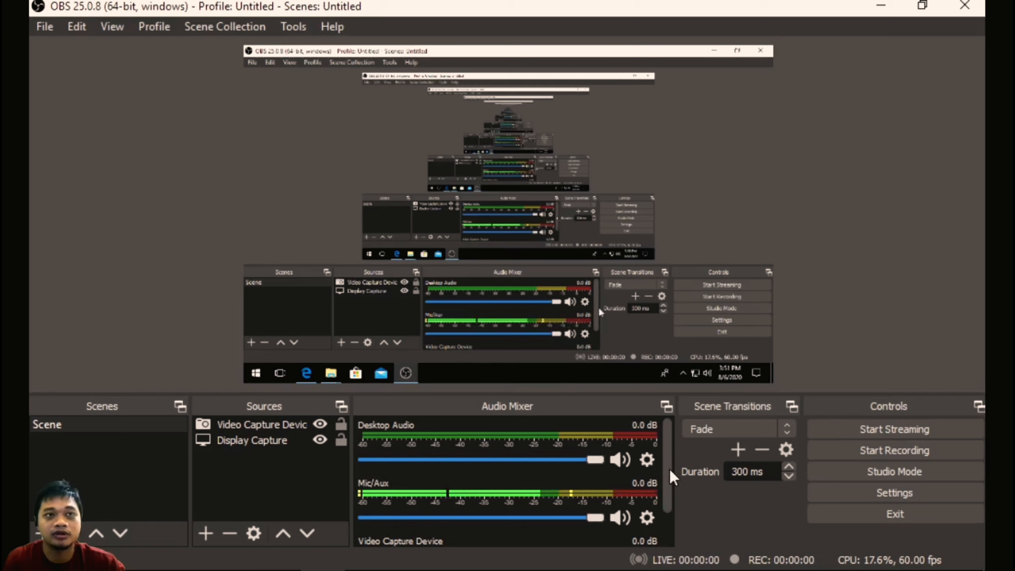
drag(668, 468, 668, 481)
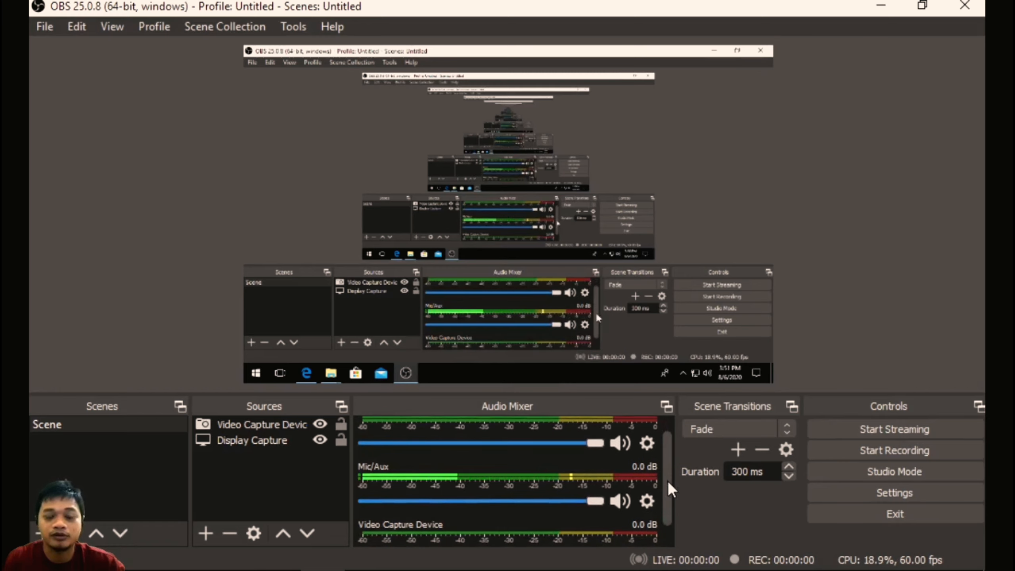
click(647, 497)
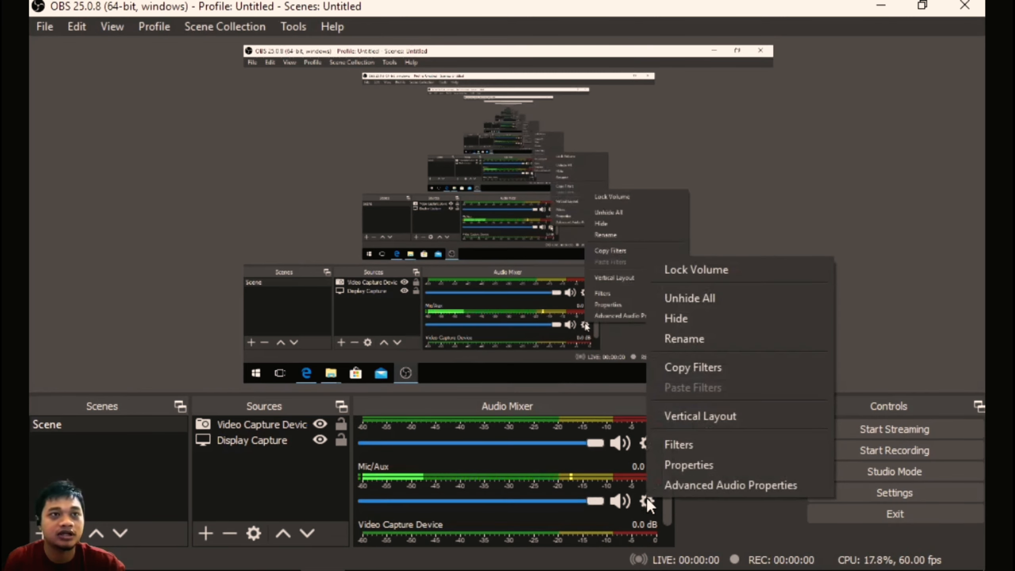
click(671, 448)
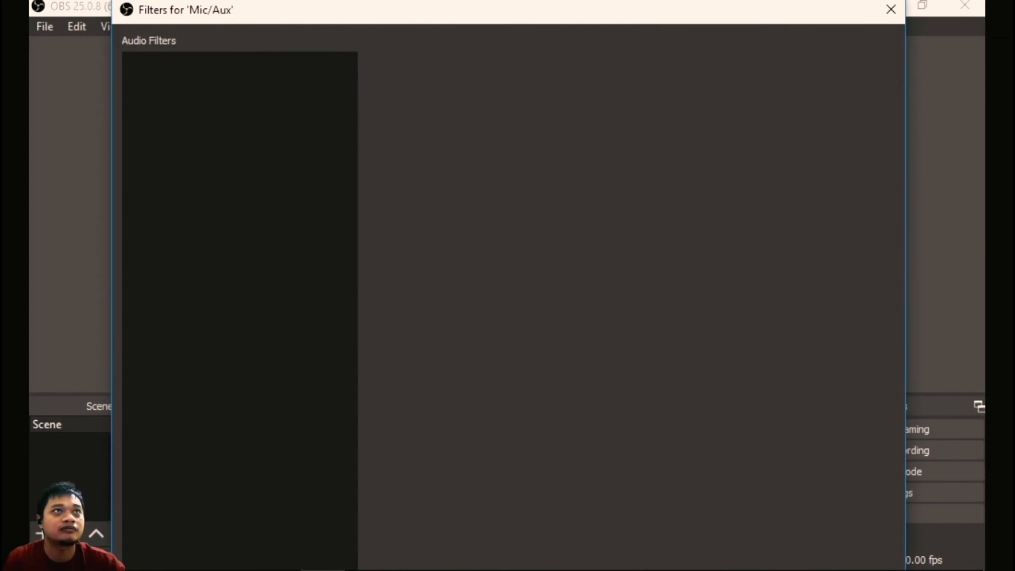
mouse_move(499, 3)
mouse_down()
mouse_move(499, 121)
mouse_move(503, 21)
mouse_up()
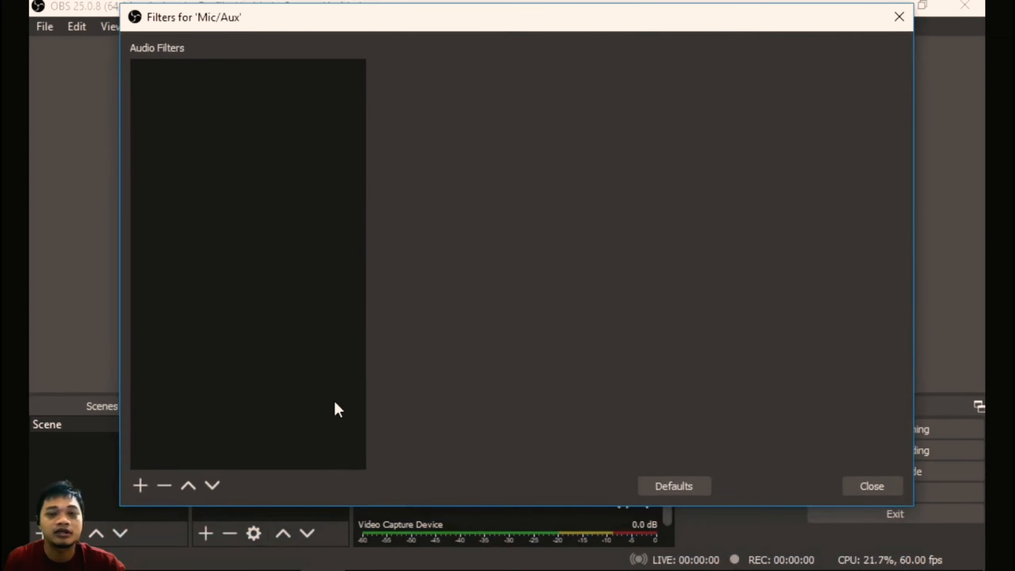
- Add a Noise Gate filter to Mic/Aux under its default name and set its Release Time to 100 ms
click(138, 485)
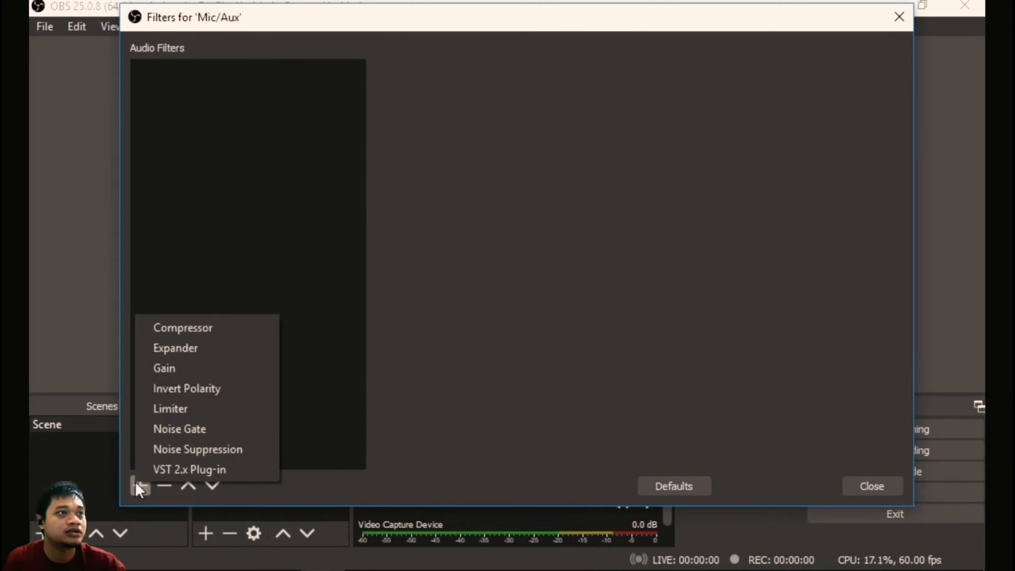
click(180, 430)
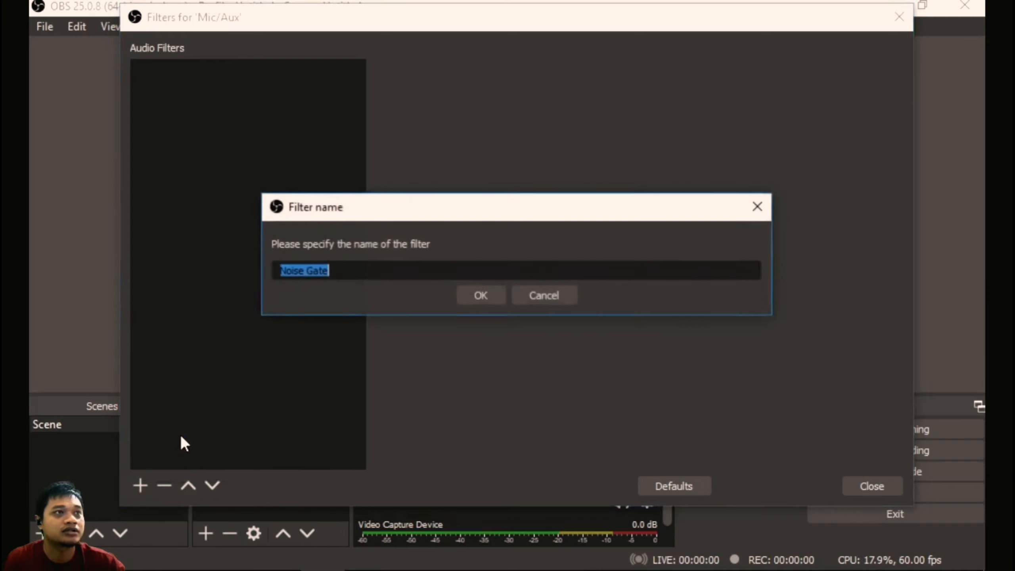
click(472, 294)
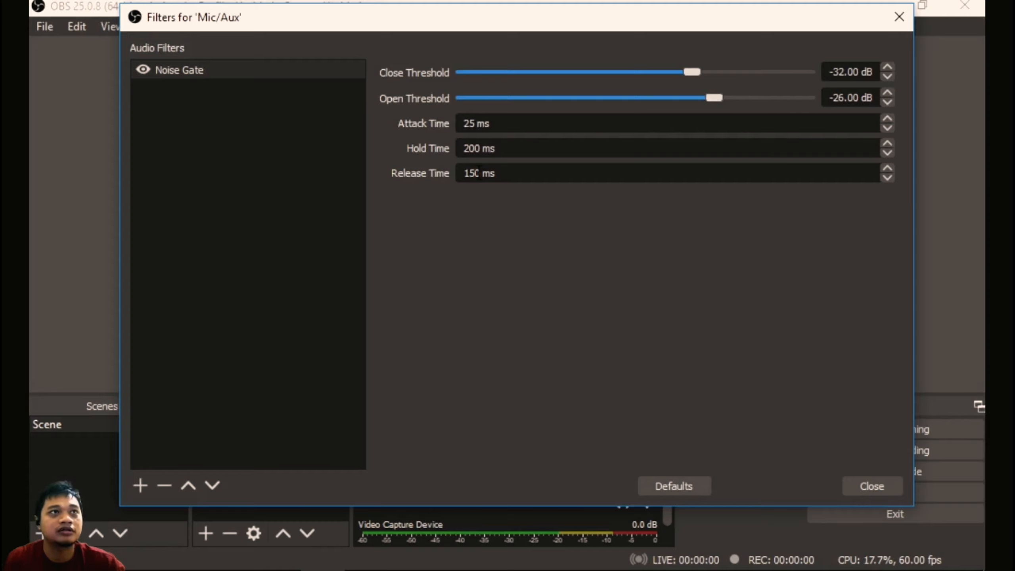
key(BackSpace)
text(0)
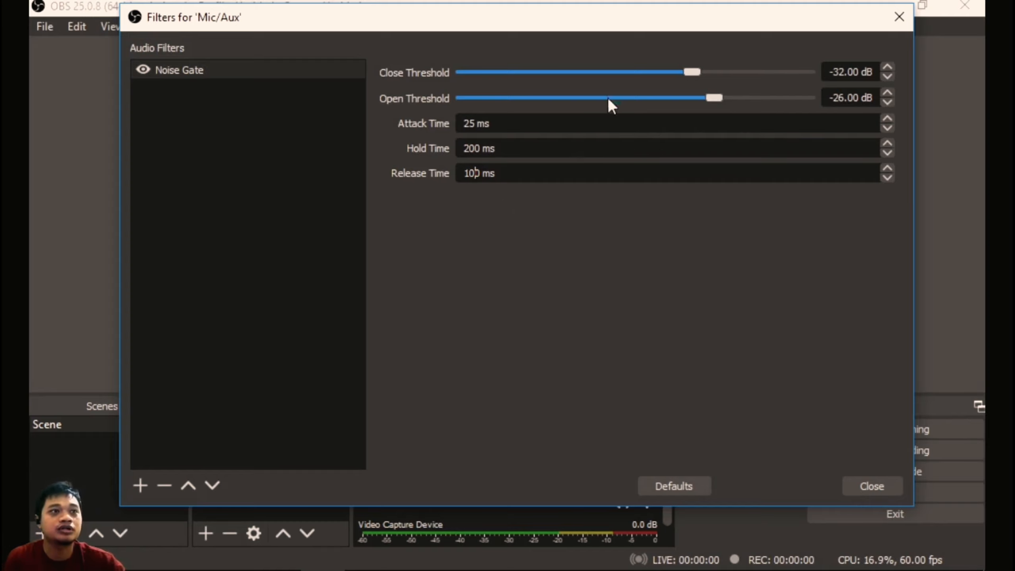
- Try Noise Gate Open Threshold values of 0, -24, -18 and -23 dB against the Mic/Aux level meter
mouse_move(571, 11)
mouse_down()
mouse_move(571, 108)
mouse_move(584, 20)
mouse_up()
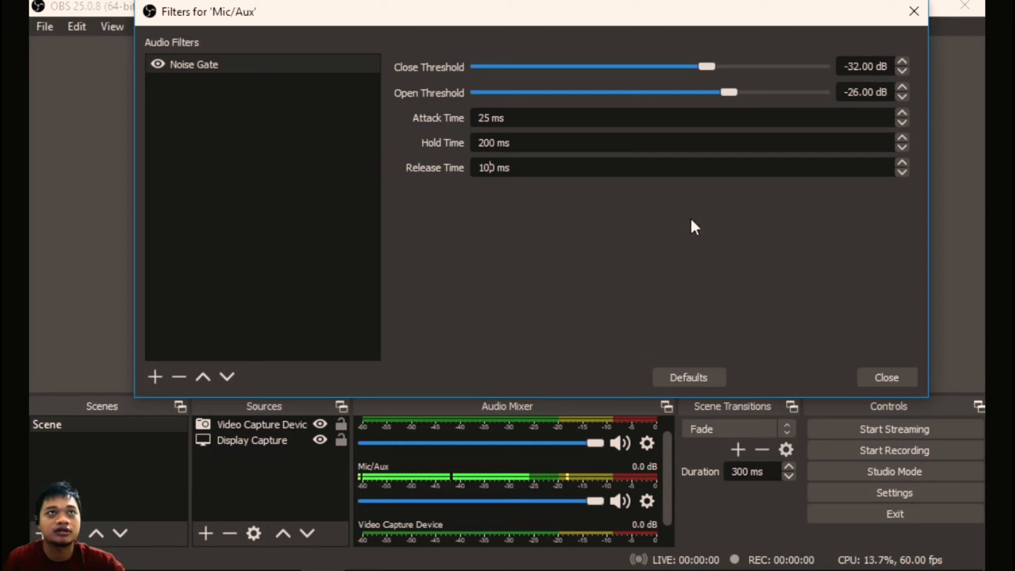
drag(730, 92, 839, 92)
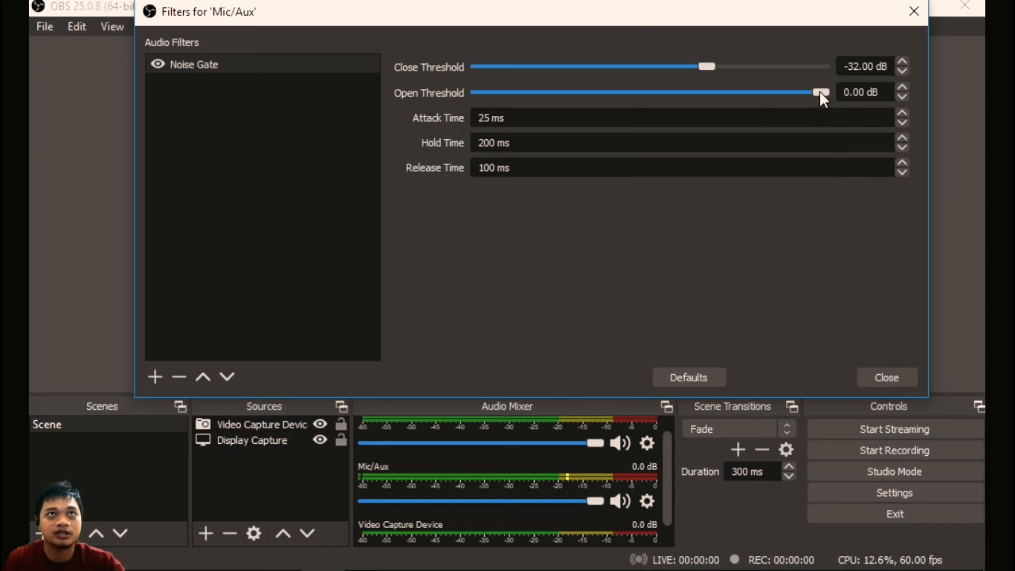
drag(820, 93, 748, 99)
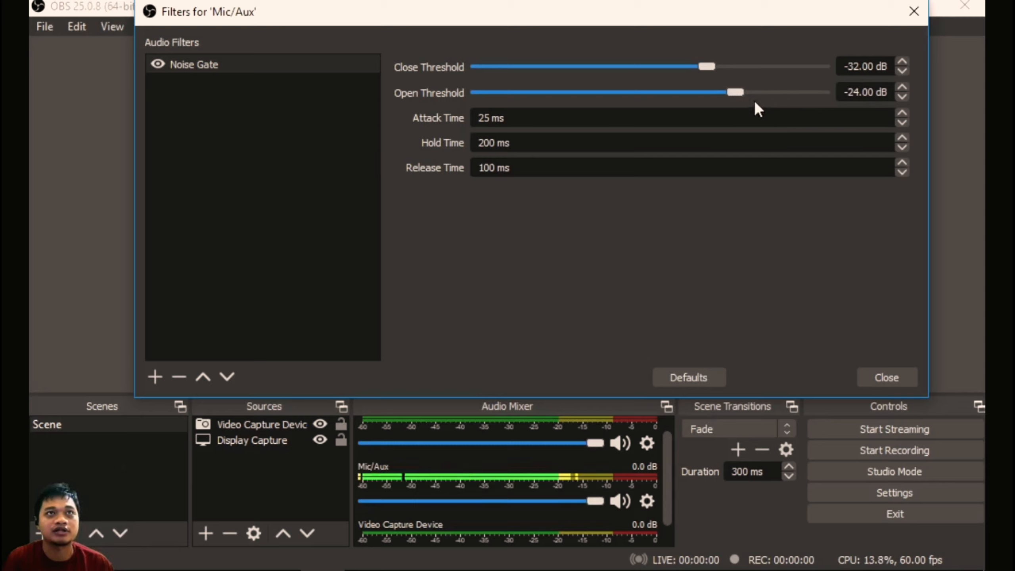
drag(739, 92, 764, 96)
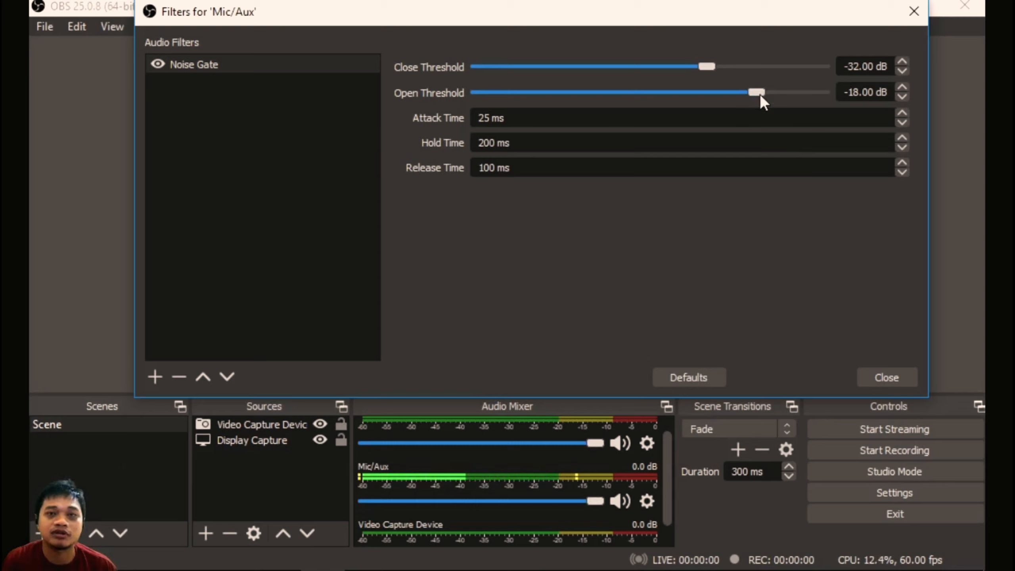
drag(762, 95, 748, 96)
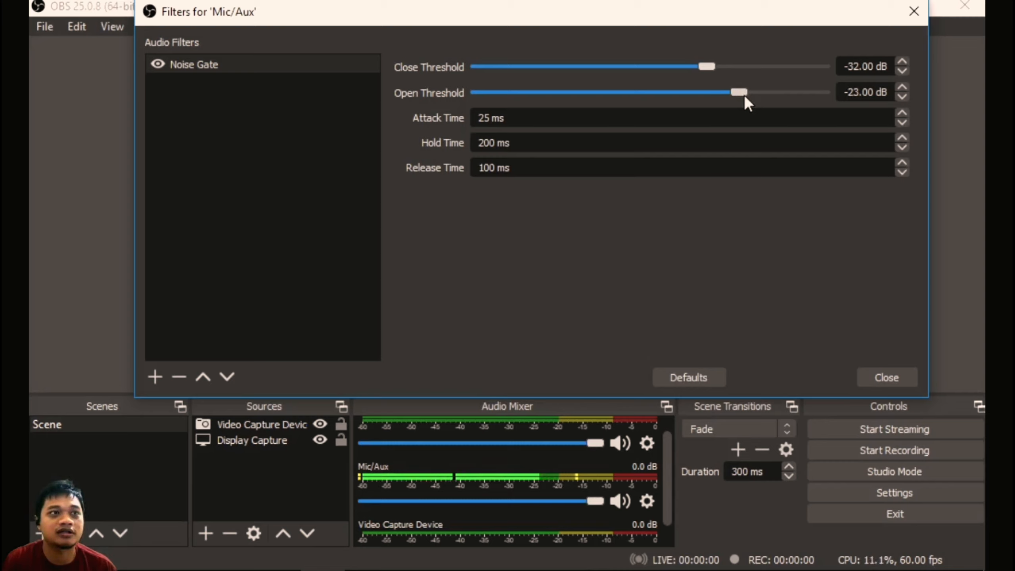
- Set the Noise Gate's Open Threshold to -30 dB and its Close Threshold to -40 dB
drag(742, 94, 717, 95)
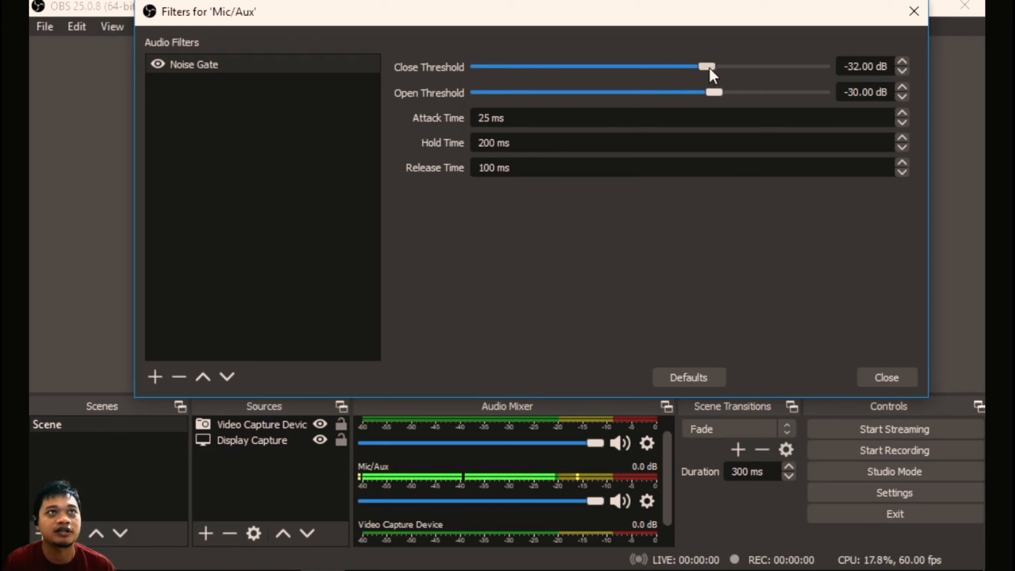
drag(708, 67, 659, 66)
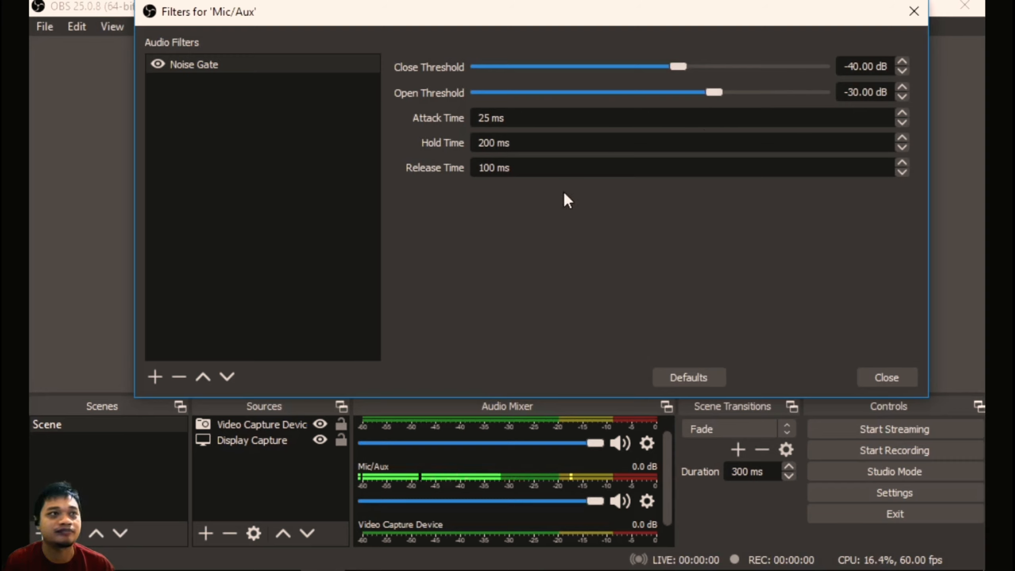
click(159, 375)
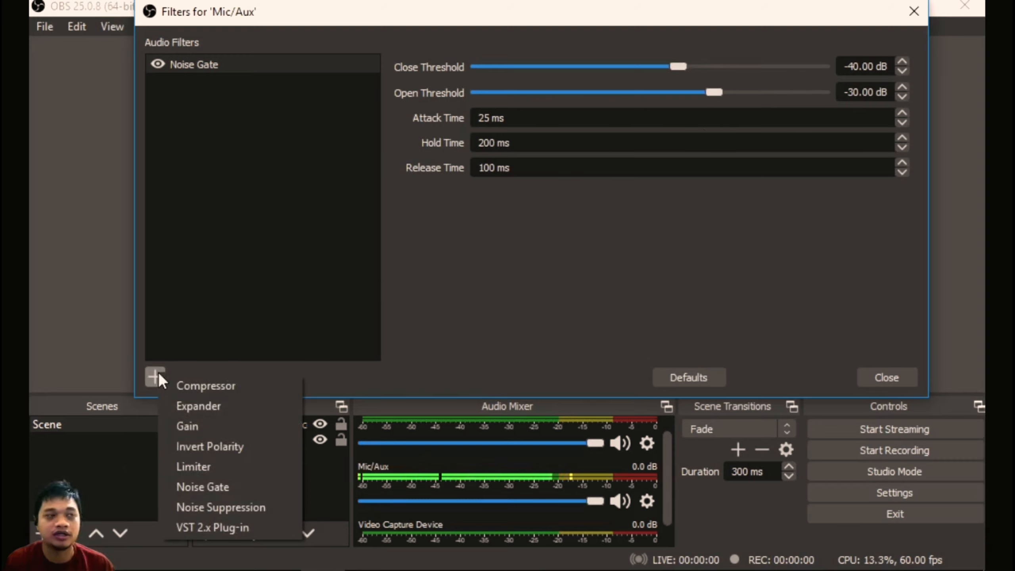
click(249, 528)
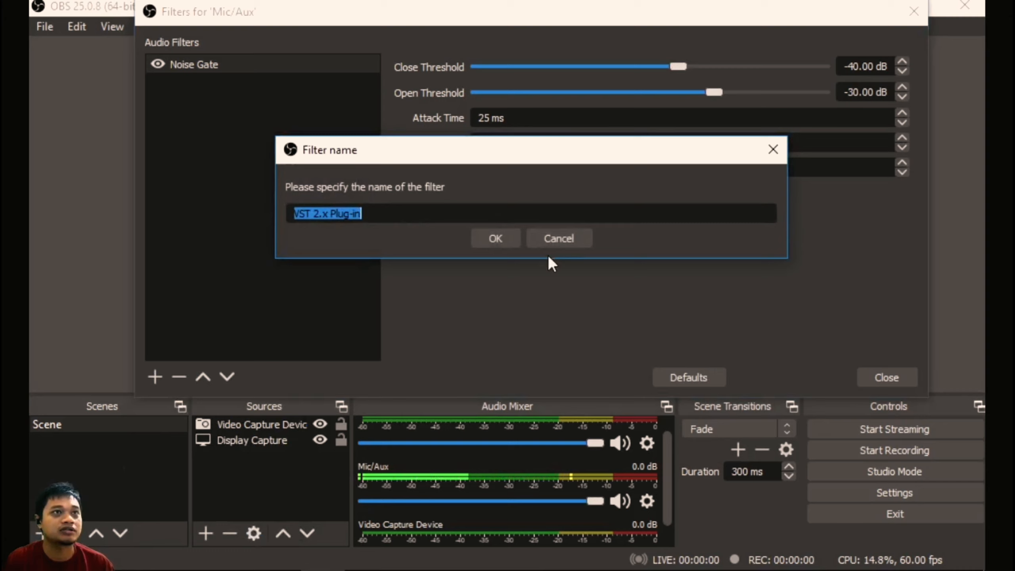
click(553, 243)
- Add a VST 2.x Plug-in filter to Mic/Aux under its default name and load BC Triple EQ 4 VST(Stereo) in it
click(155, 376)
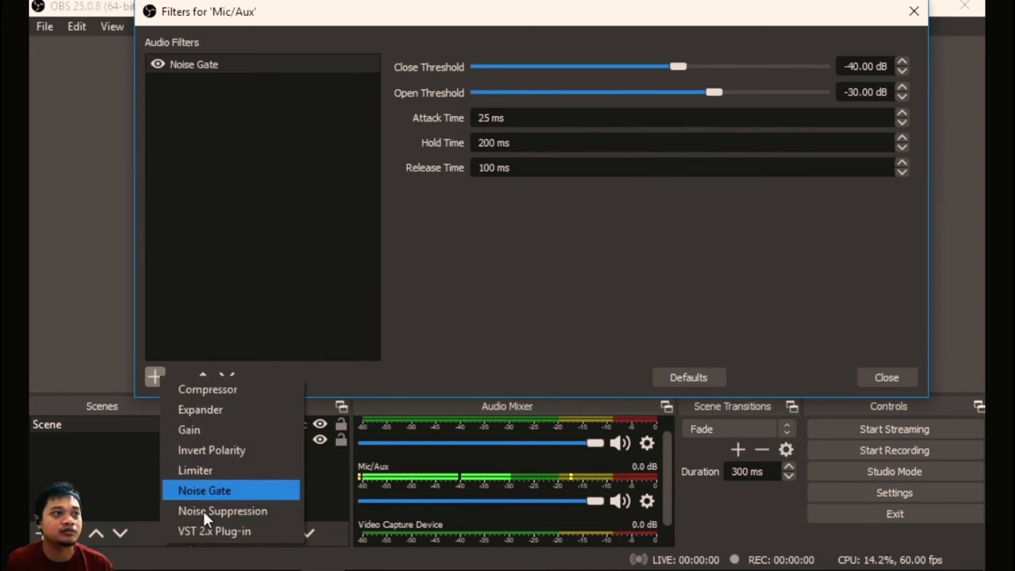
click(260, 530)
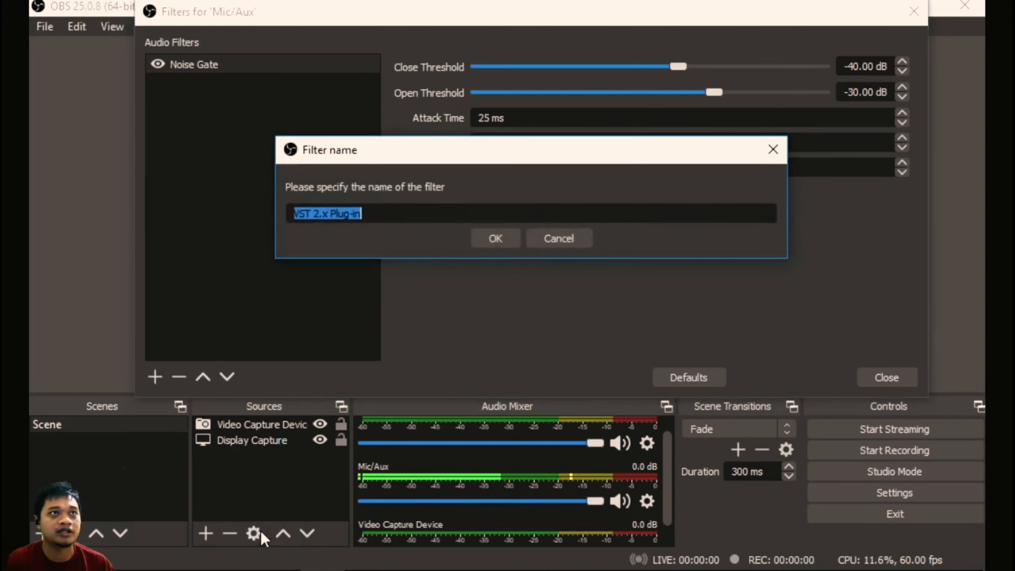
click(495, 238)
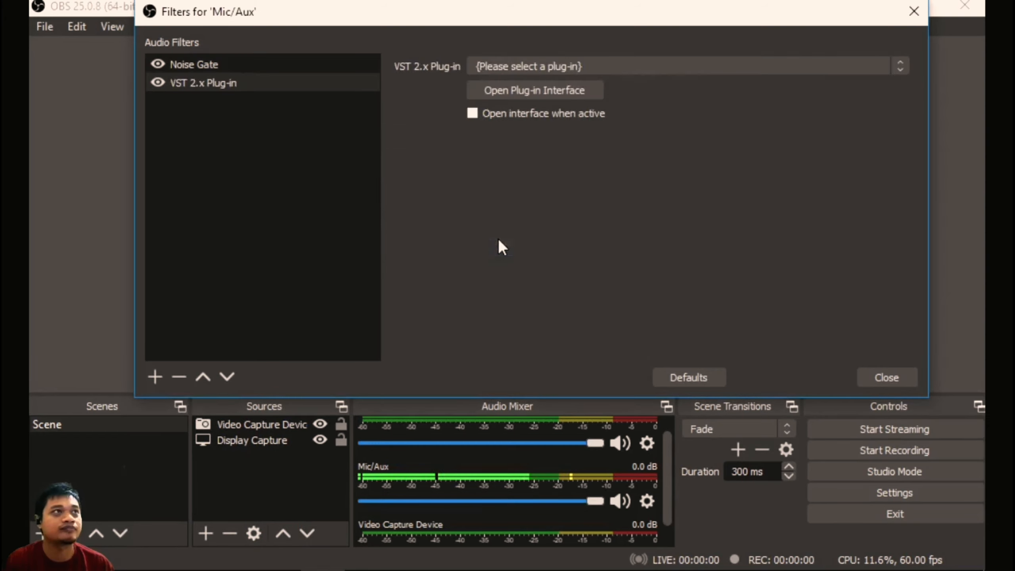
click(527, 91)
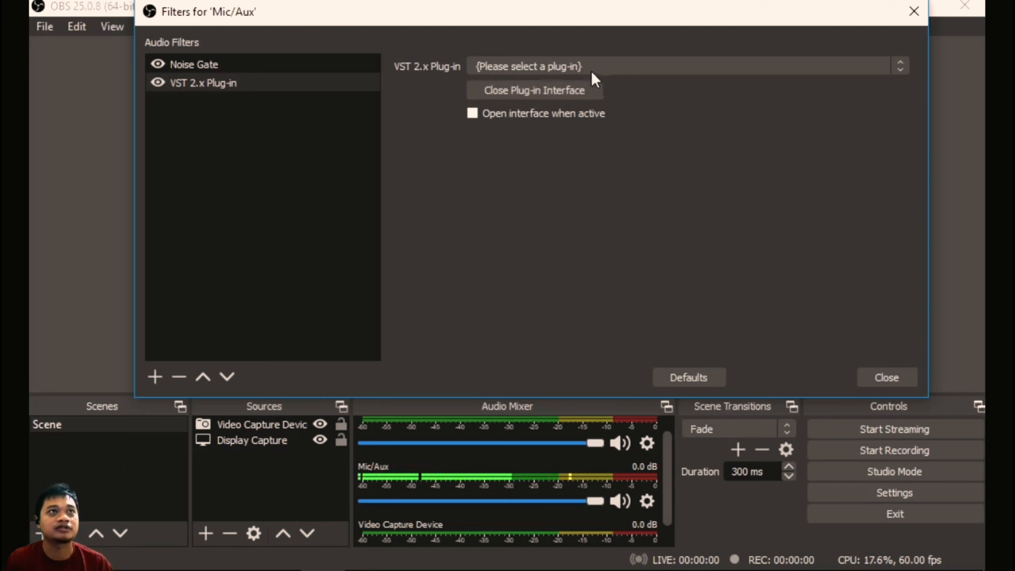
click(599, 64)
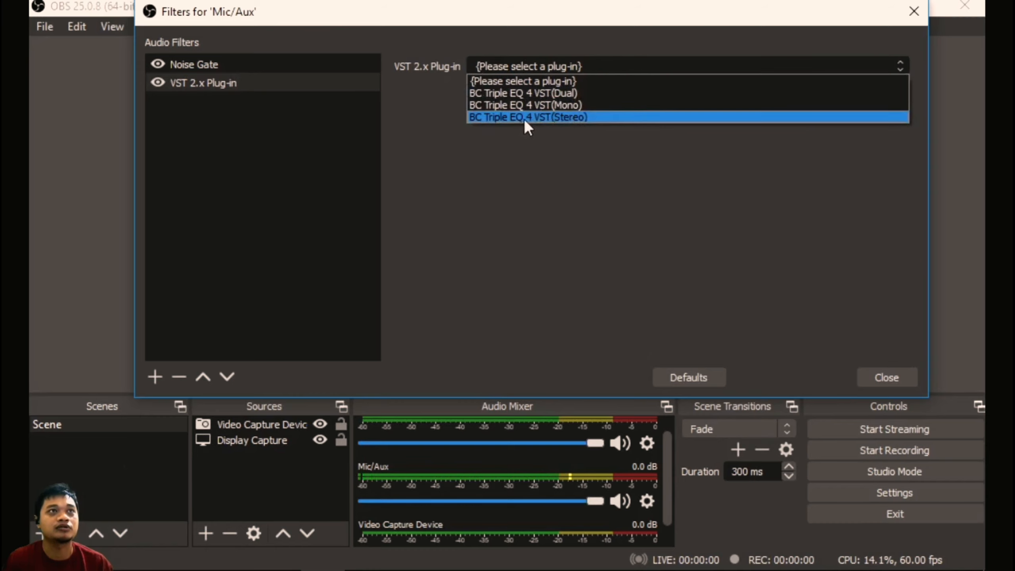
click(583, 118)
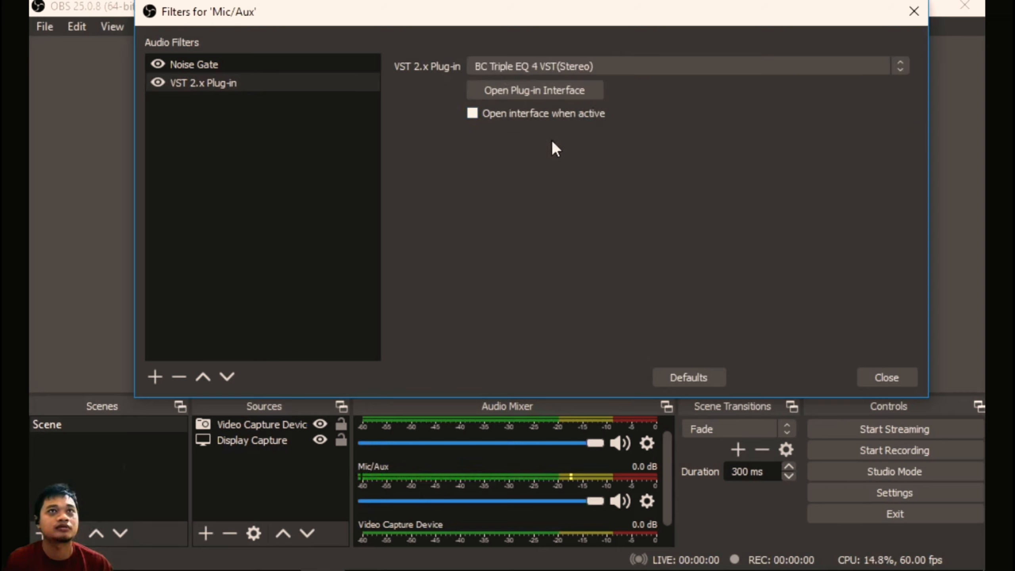
- Show the Triple EQ knob controls in the plug-in interface, reopen it at full size and reposition it so all knobs are reachable
click(553, 90)
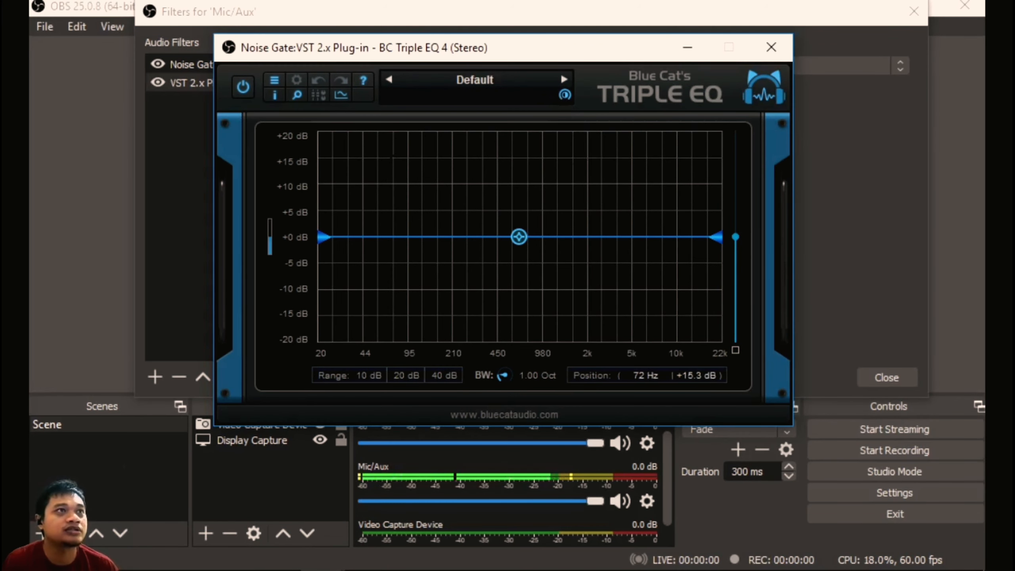
drag(508, 53, 540, 48)
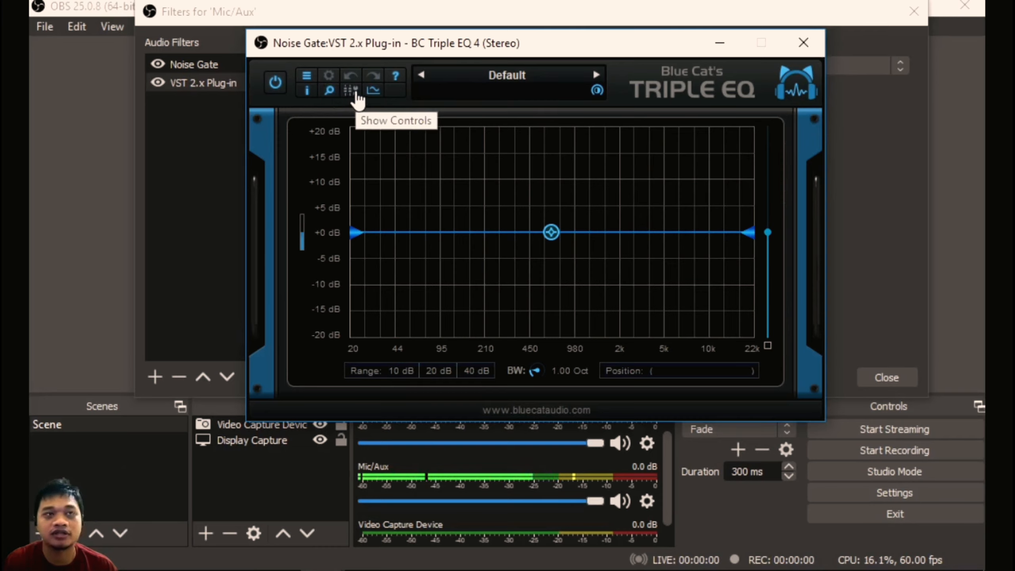
click(357, 98)
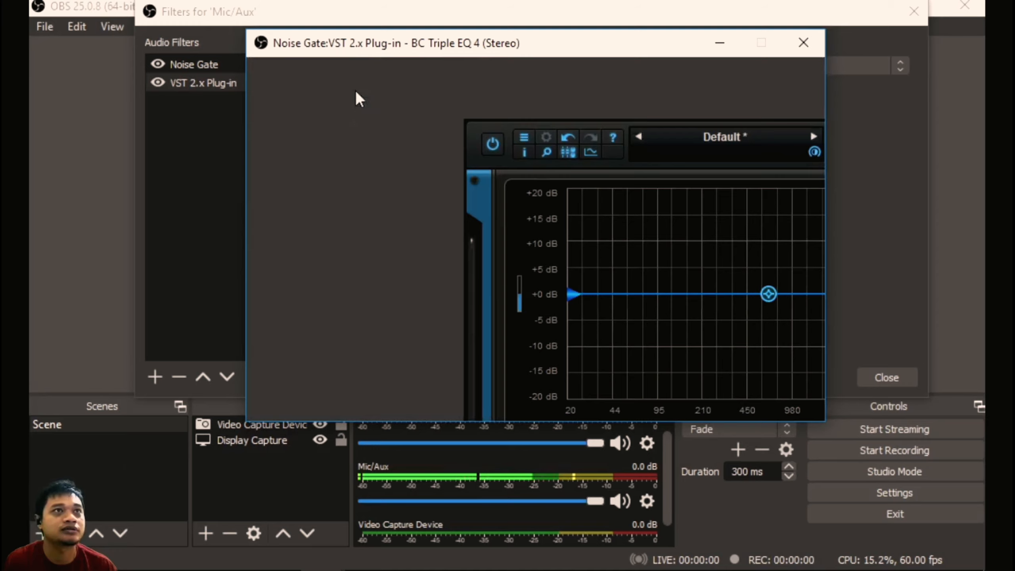
click(804, 42)
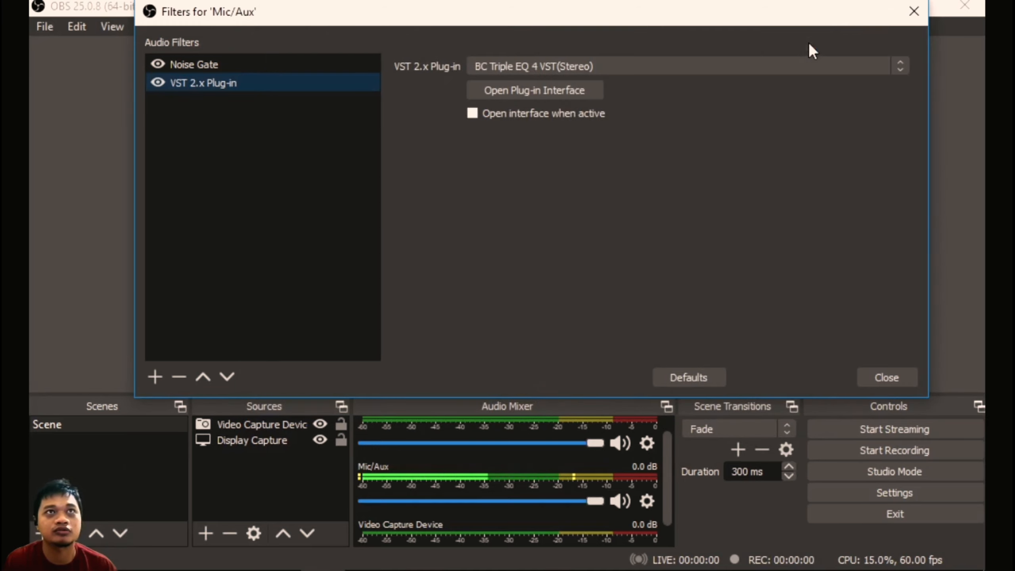
click(523, 92)
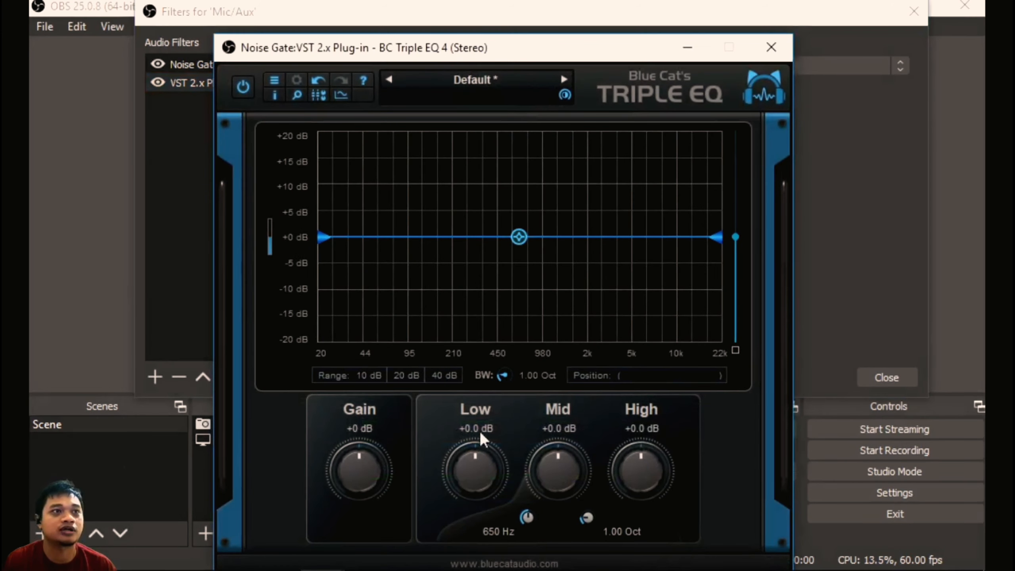
drag(592, 55, 647, 18)
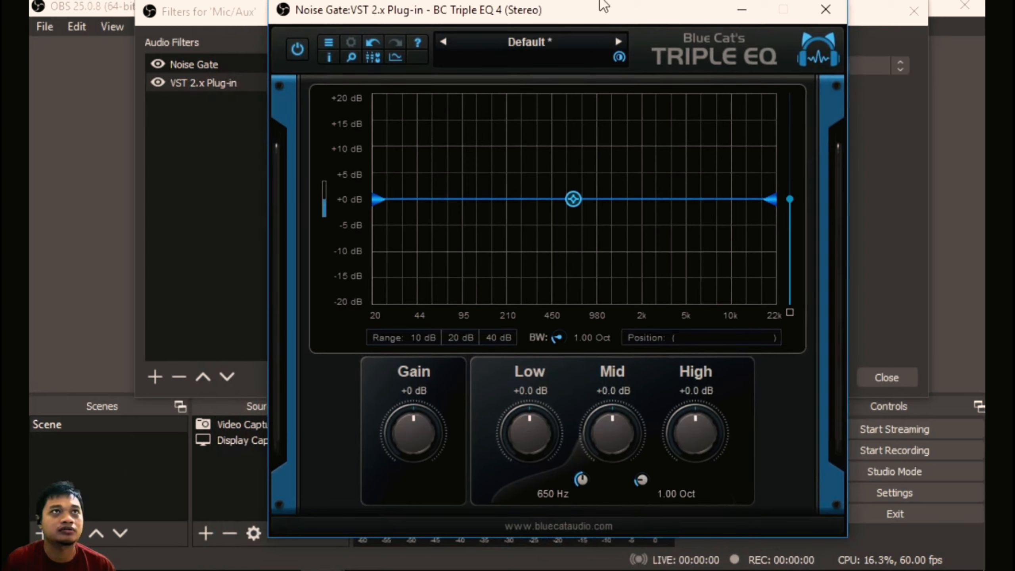
- Set the Triple EQ to Low +7.0 dB, Mid -6.0 dB and High +8.0 dB, and close the plug-in interface
mouse_move(528, 420)
mouse_down()
mouse_move(525, 464)
mouse_move(561, 468)
mouse_move(544, 471)
mouse_move(553, 519)
mouse_move(517, 428)
mouse_up()
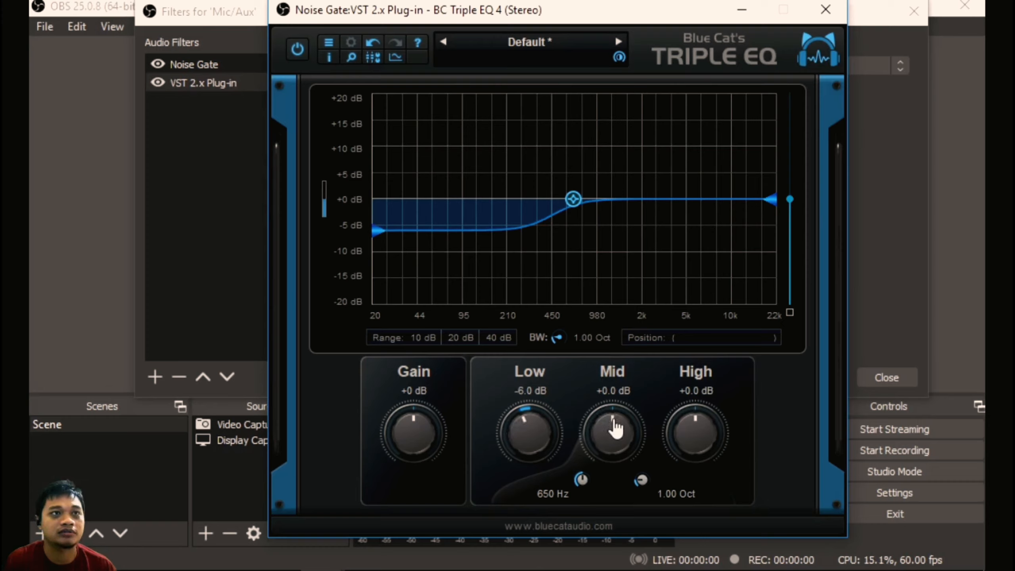
drag(554, 420, 515, 404)
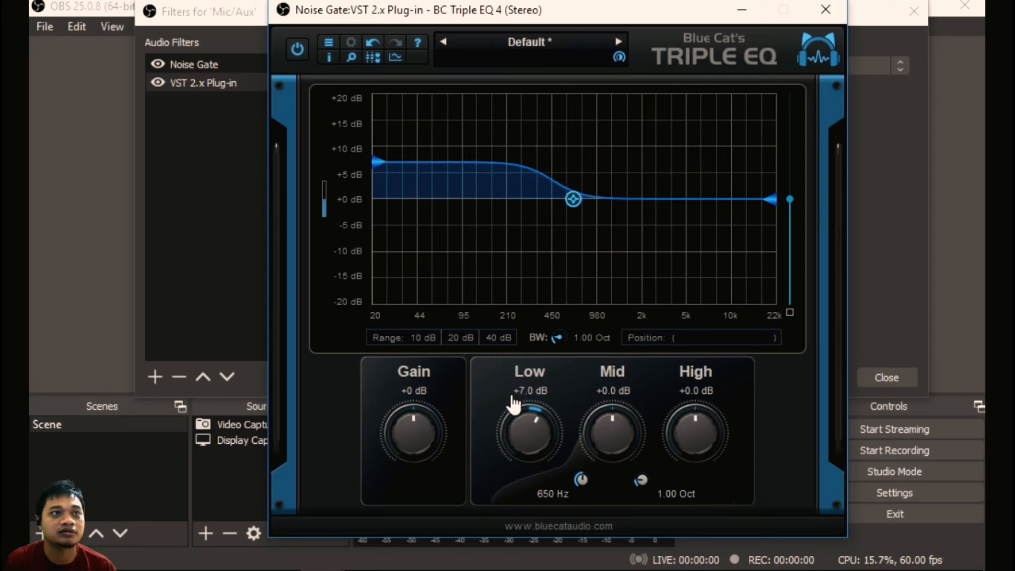
drag(611, 431, 613, 436)
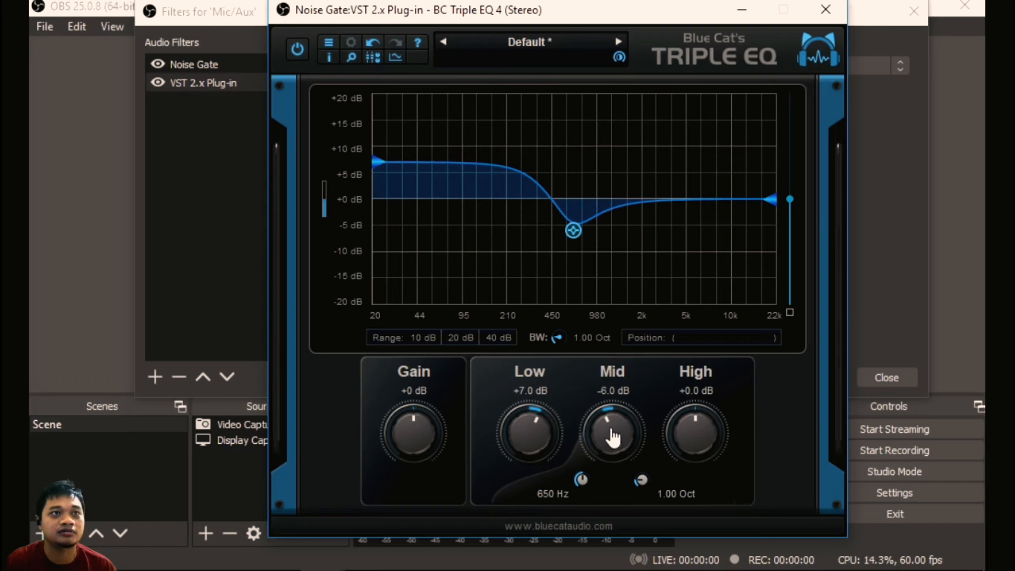
drag(687, 431, 684, 428)
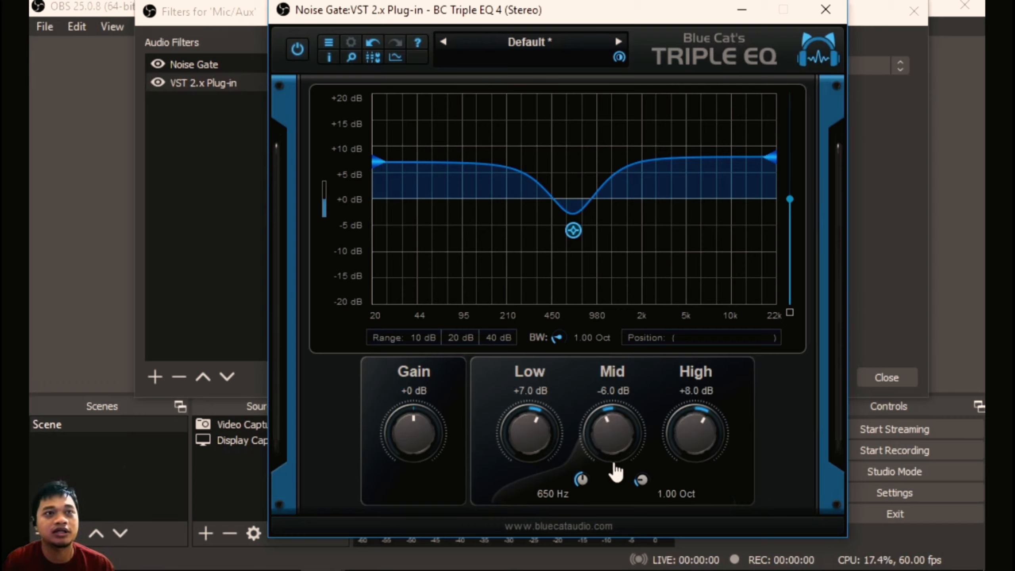
click(839, 10)
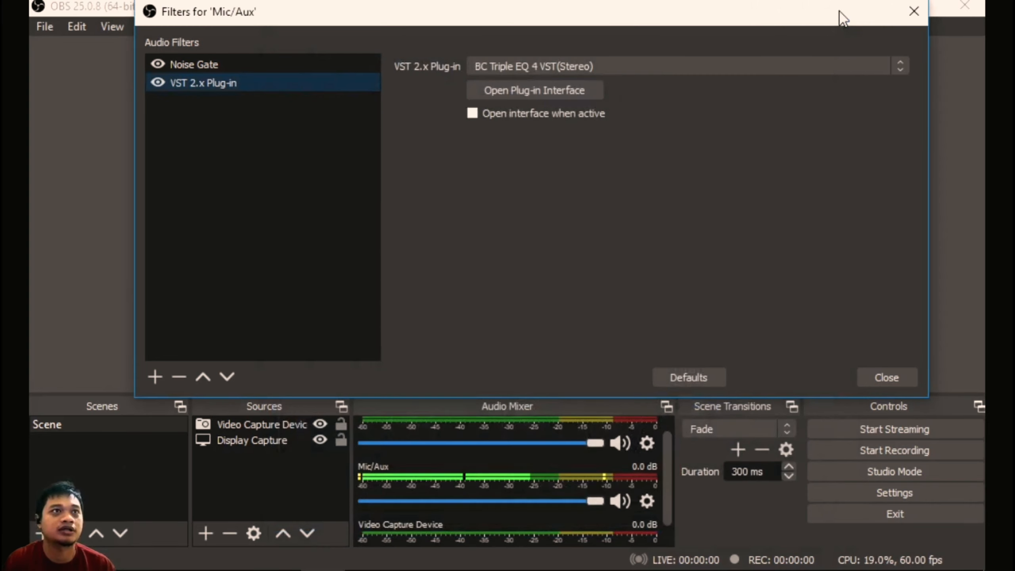
- Add a Gain filter to Mic/Aux under its default name and remove it again
click(155, 378)
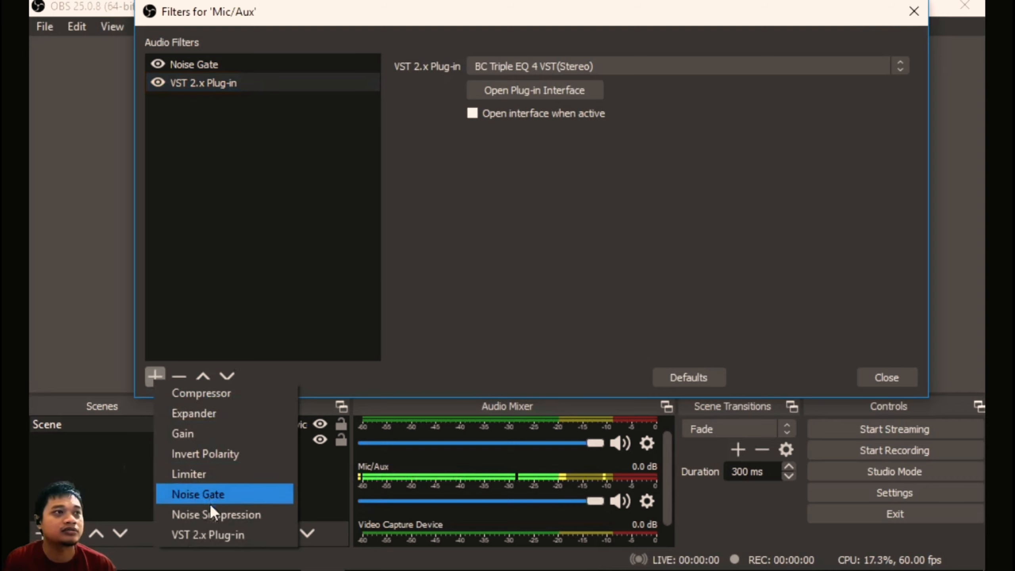
click(208, 434)
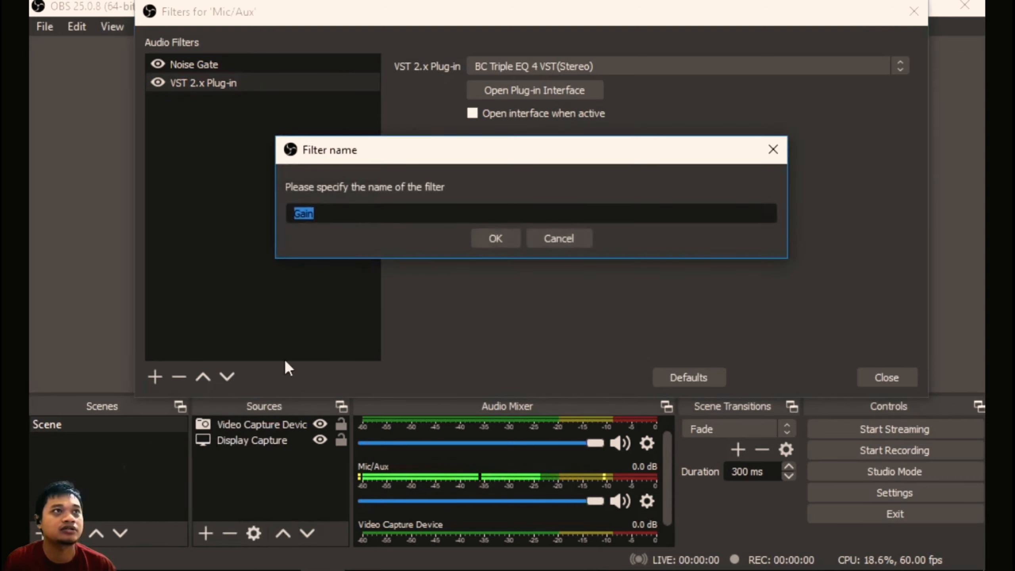
click(491, 236)
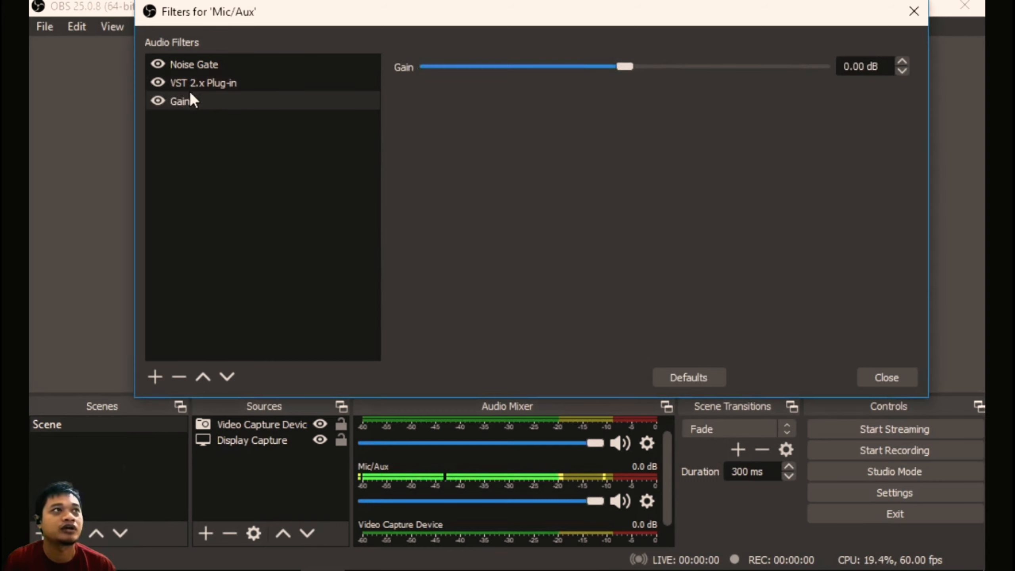
right_click(178, 100)
click(224, 160)
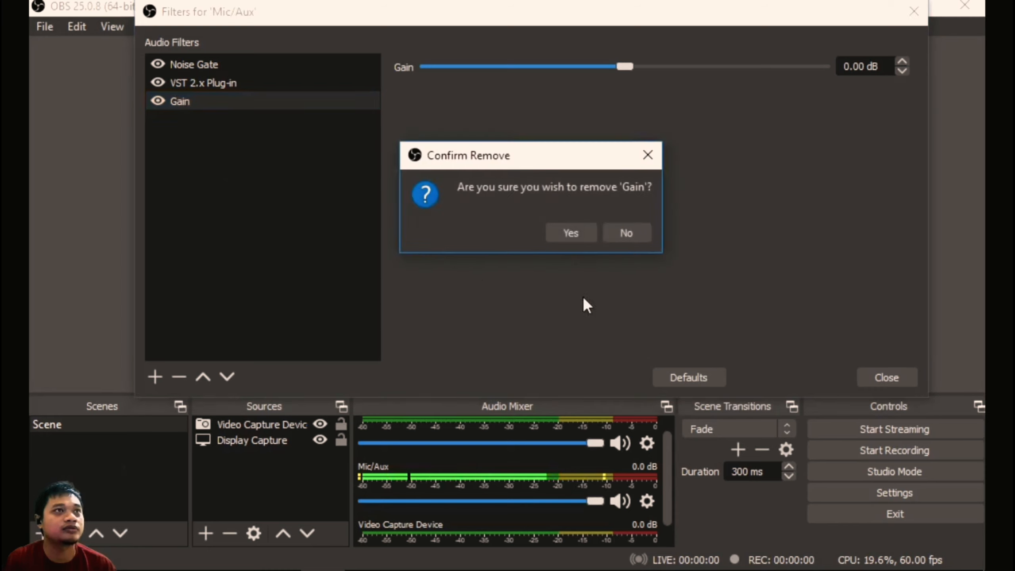
key(Return)
- Review the settings of the Noise Gate and VST 2.x Plug-in filters on Mic/Aux and close the filter window
click(157, 376)
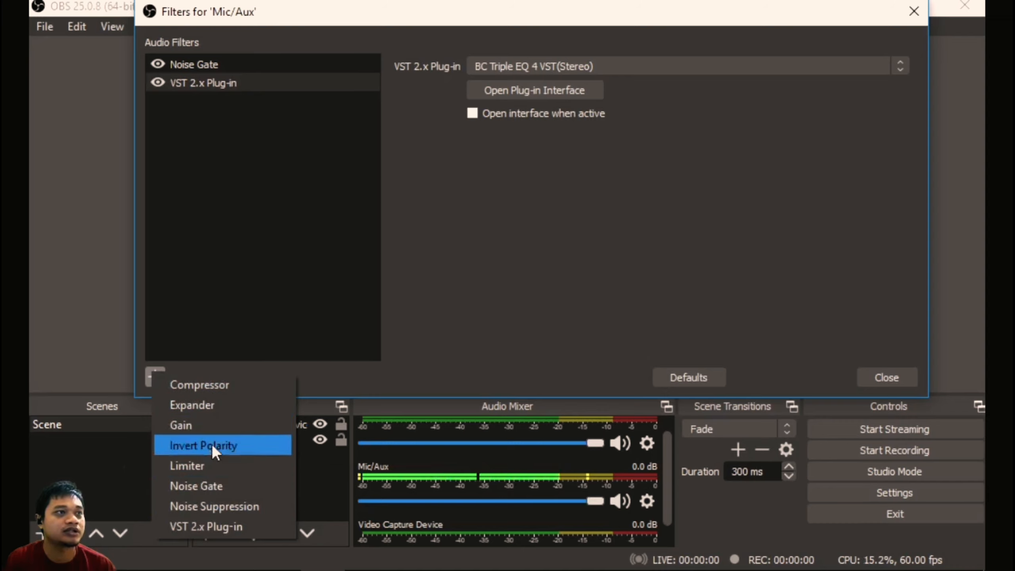
click(240, 288)
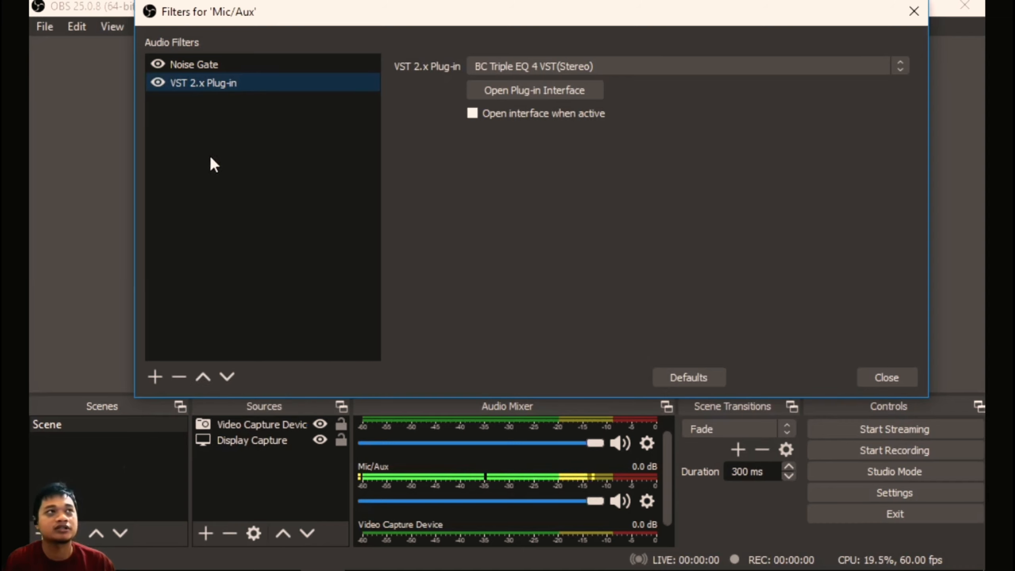
click(182, 67)
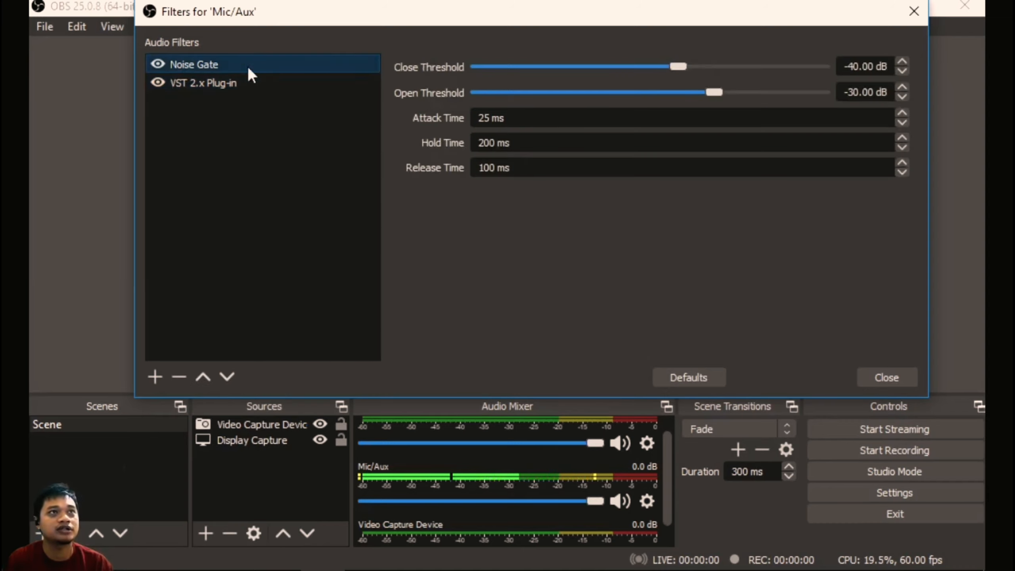
click(215, 85)
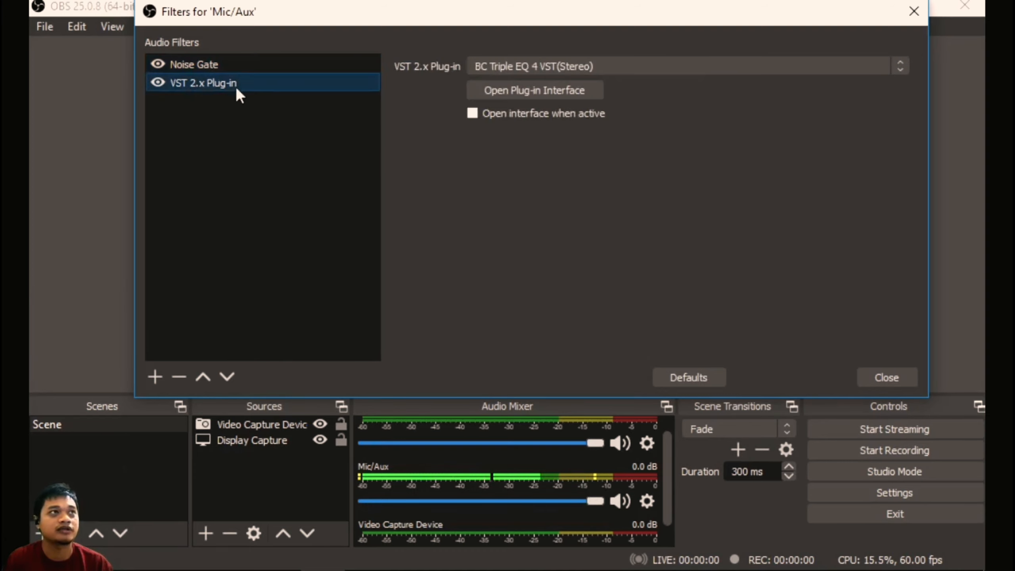
click(191, 64)
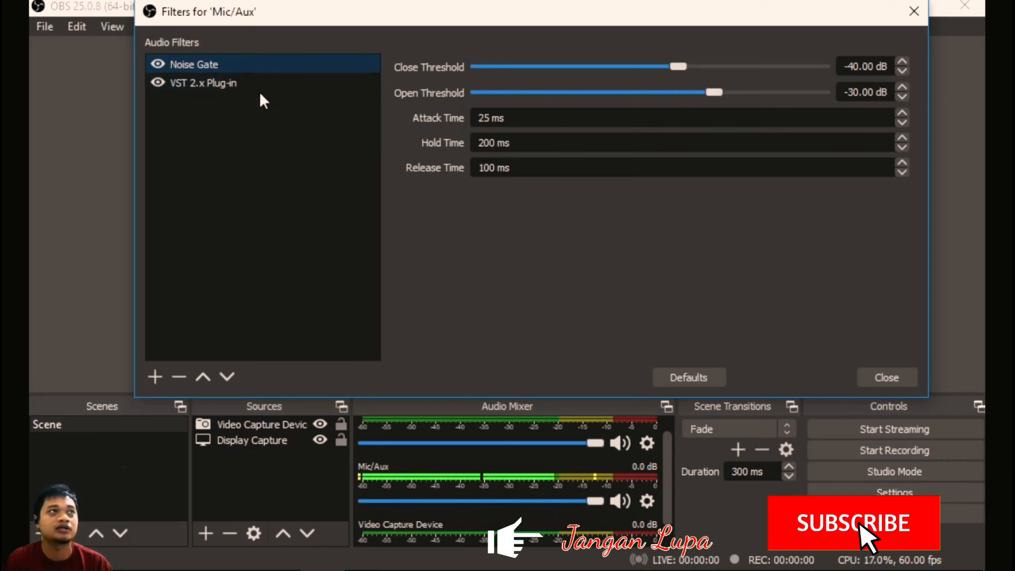
click(208, 82)
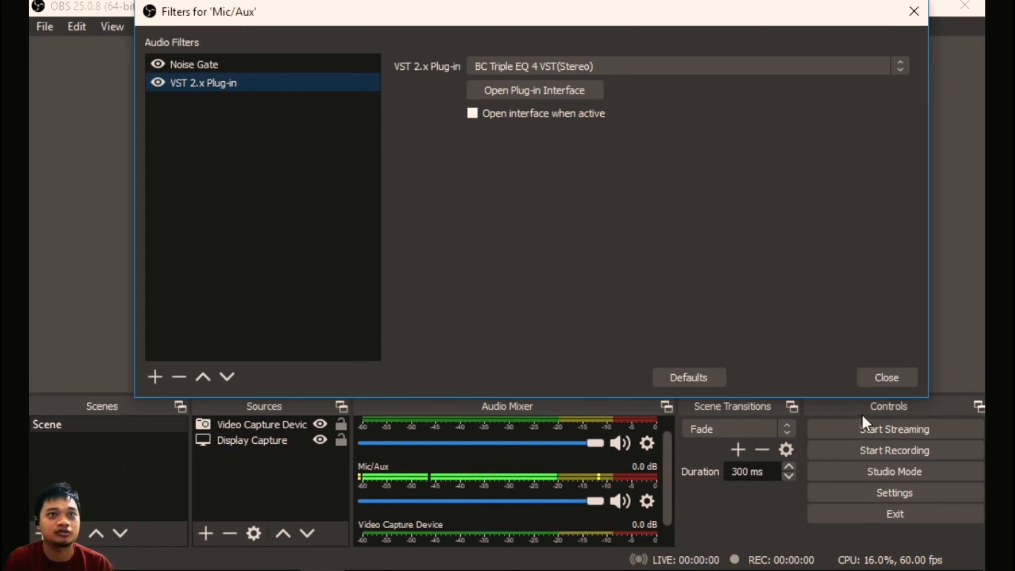
click(887, 378)
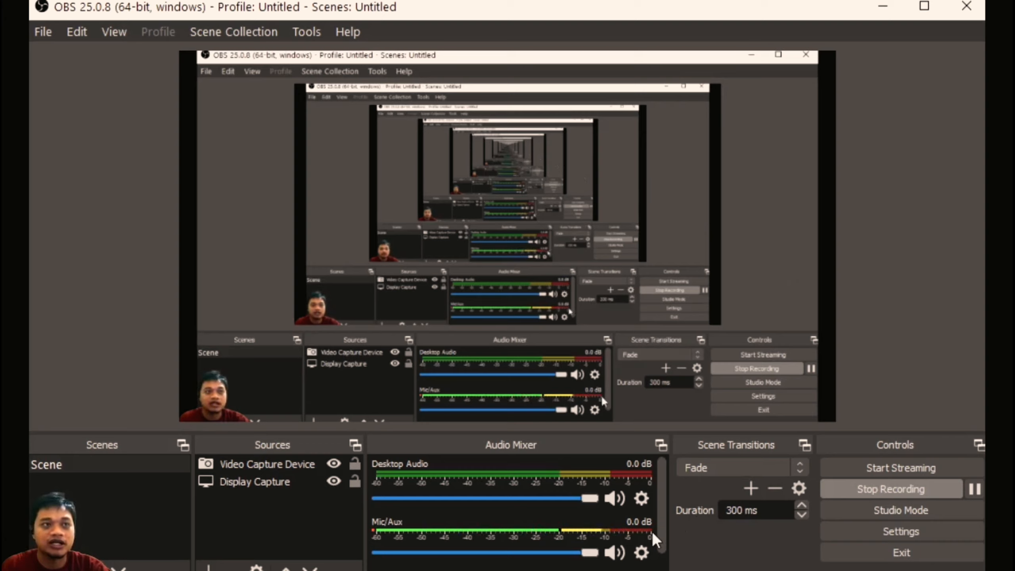
- Set the audio monitoring of Mic/Aux to Monitor and Output in the Advanced Audio Properties
click(641, 555)
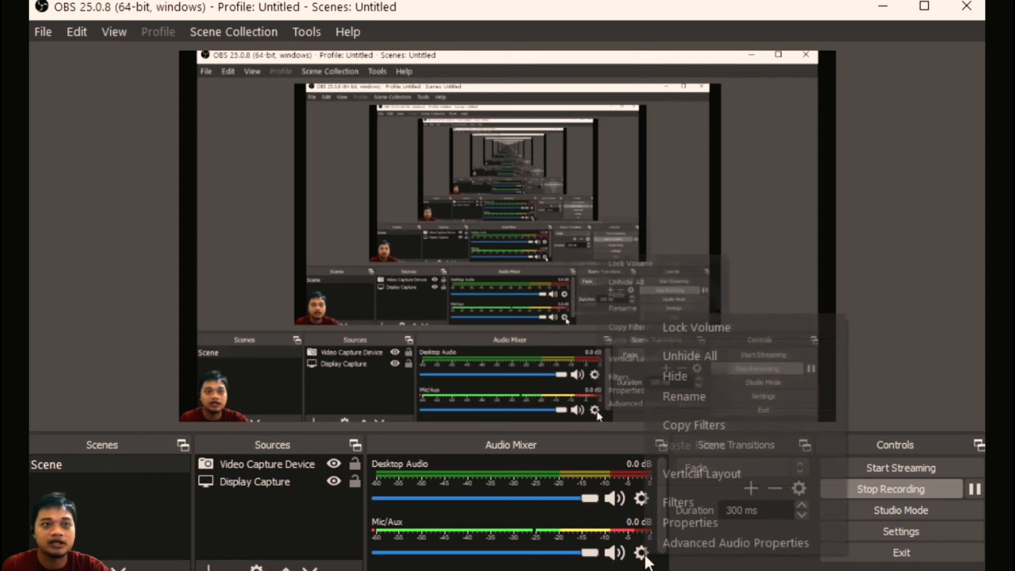
click(796, 546)
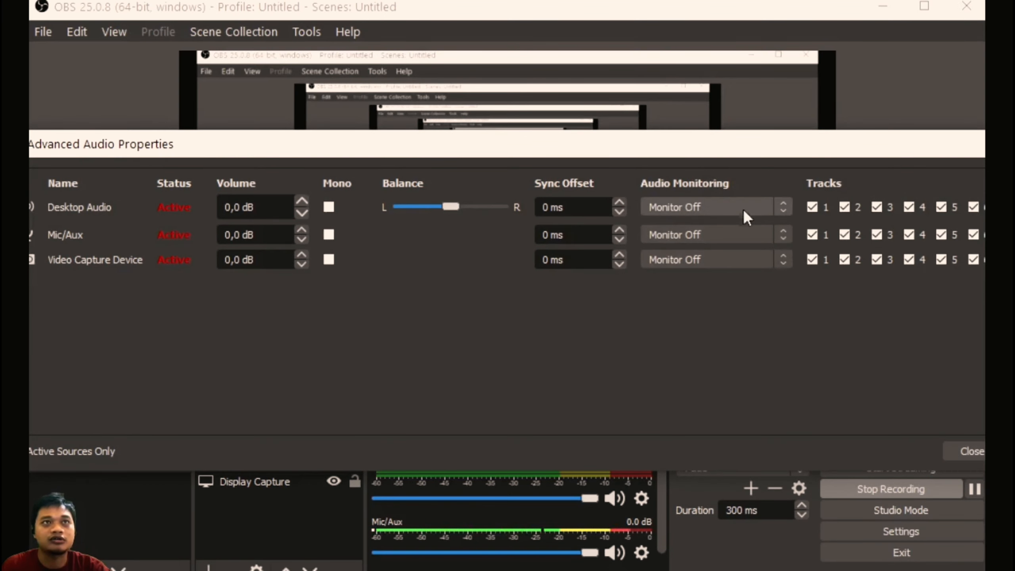
click(785, 237)
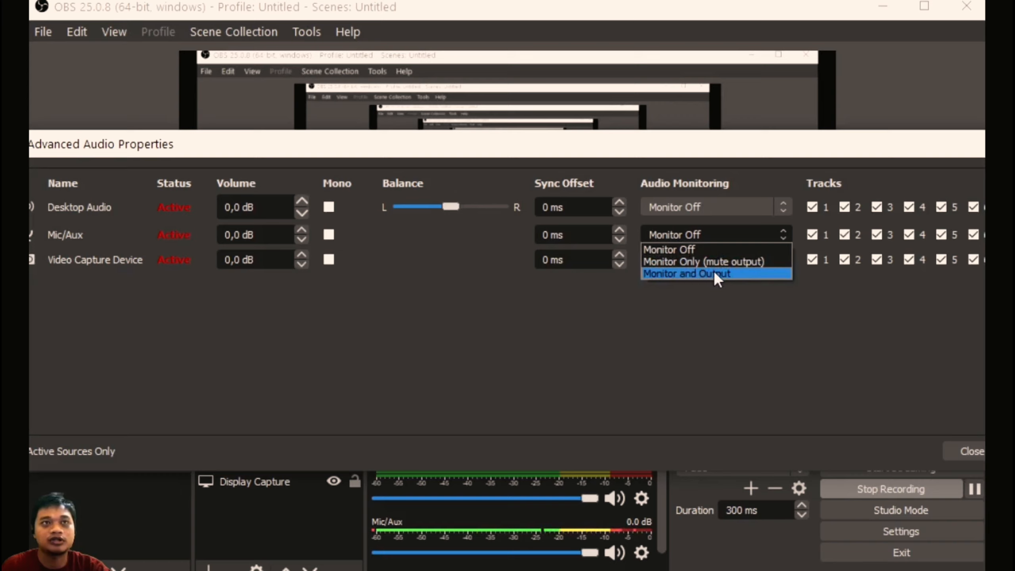
click(731, 275)
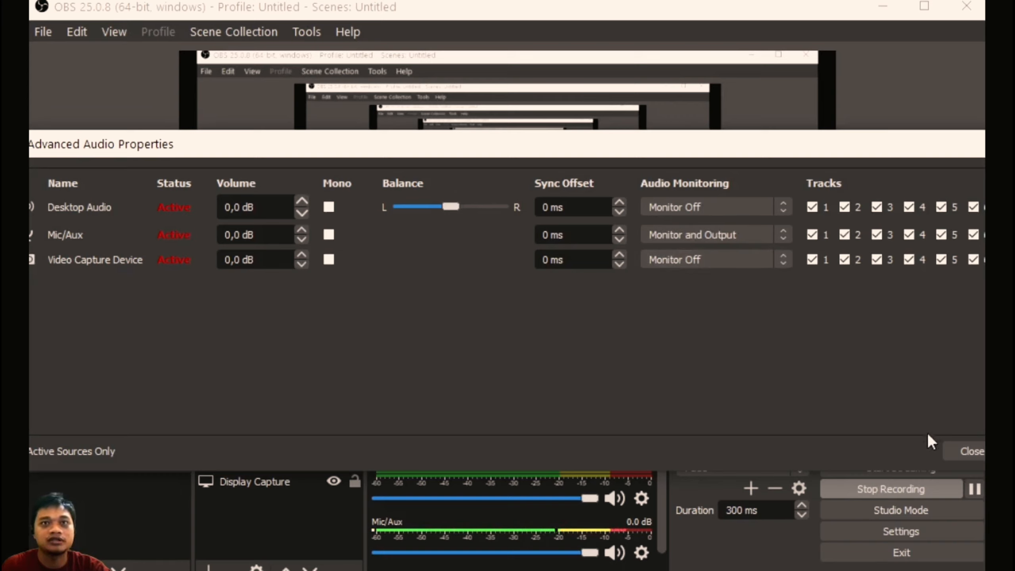
click(968, 450)
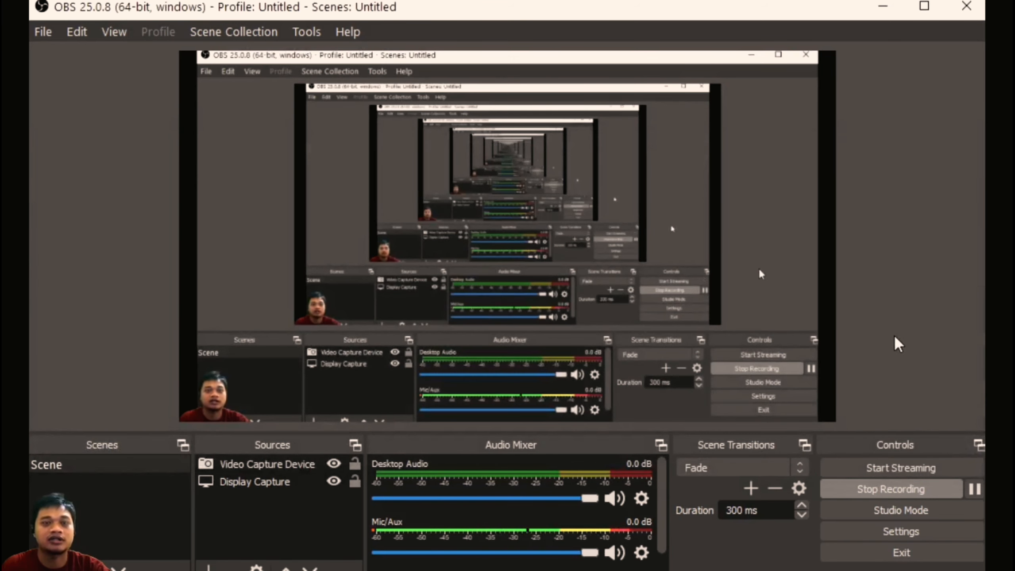